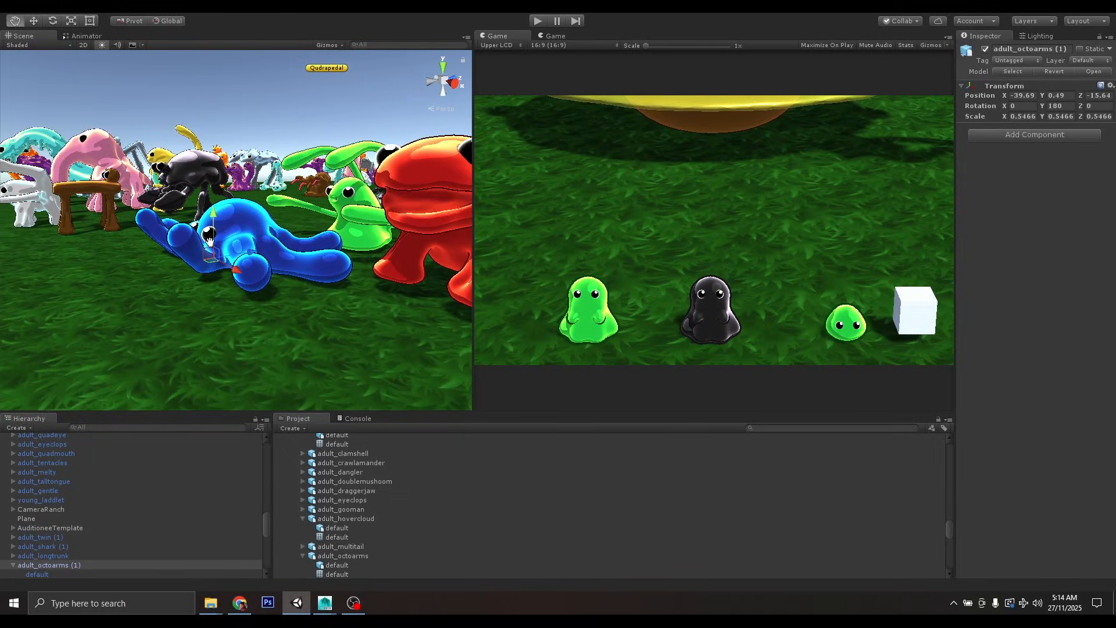
- Examine the blue adult_octoarms creature's body and arms from several angles in the Unity scene
{"action": "left_click_drag", "start_coordinate": [261, 271], "coordinate": [339, 351], "text": "alt"}
{"action": "left_click_drag", "start_coordinate": [267, 350], "coordinate": [247, 332], "text": "alt"}
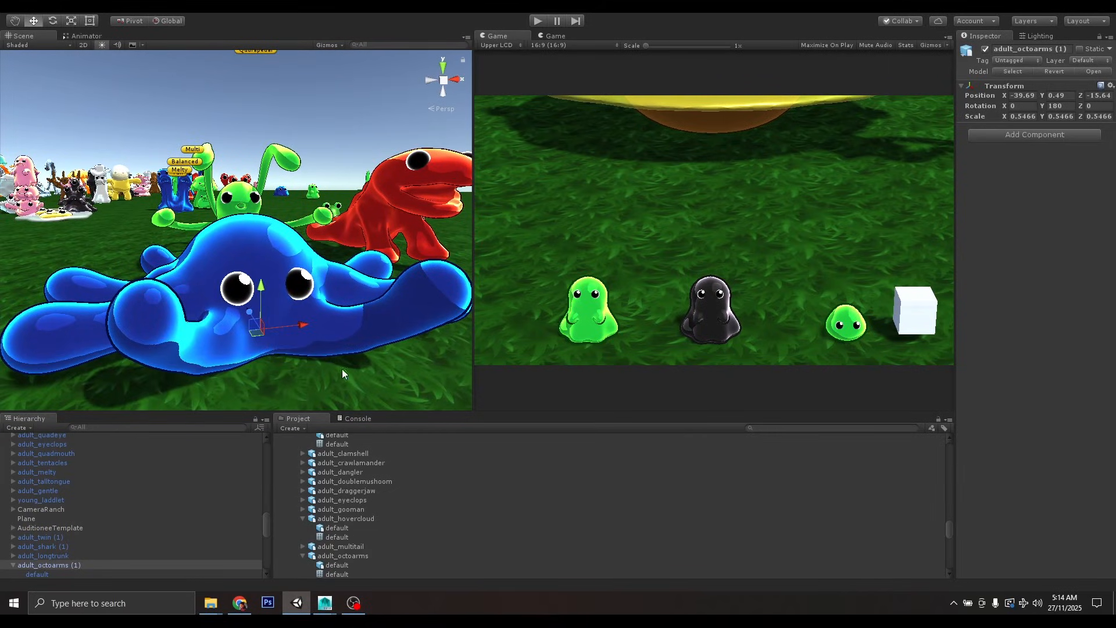
{"action": "left_click_drag", "start_coordinate": [347, 323], "coordinate": [273, 221], "text": "alt"}
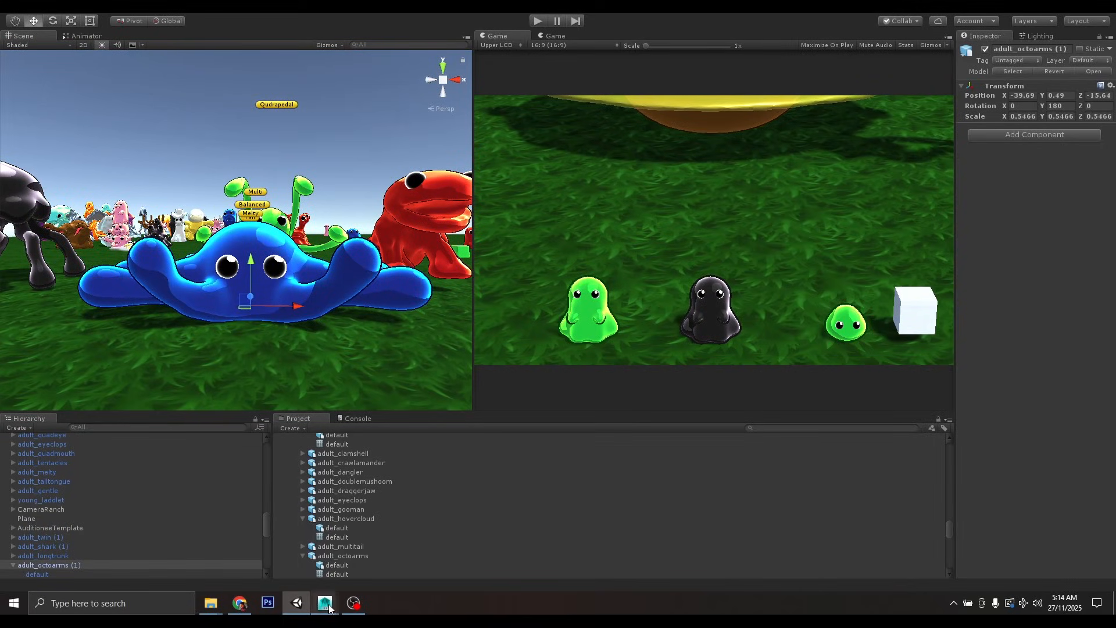
- Switch to Maya and select all vertices of the adult_octoarms mesh
{"action": "mouse_move", "coordinate": [328, 603]}
{"action": "left_click", "coordinate": [378, 560]}
{"action": "mouse_move", "coordinate": [461, 387]}
{"action": "left_mouse_down", "text": "alt"}
{"action": "mouse_move", "coordinate": [459, 337]}
{"action": "mouse_move", "coordinate": [461, 374]}
{"action": "left_mouse_up", "text": "alt"}
{"action": "scroll", "coordinate": [462, 375], "scroll_direction": "up", "scroll_amount": 4}
{"action": "scroll", "coordinate": [461, 375], "scroll_direction": "up", "scroll_amount": 5}
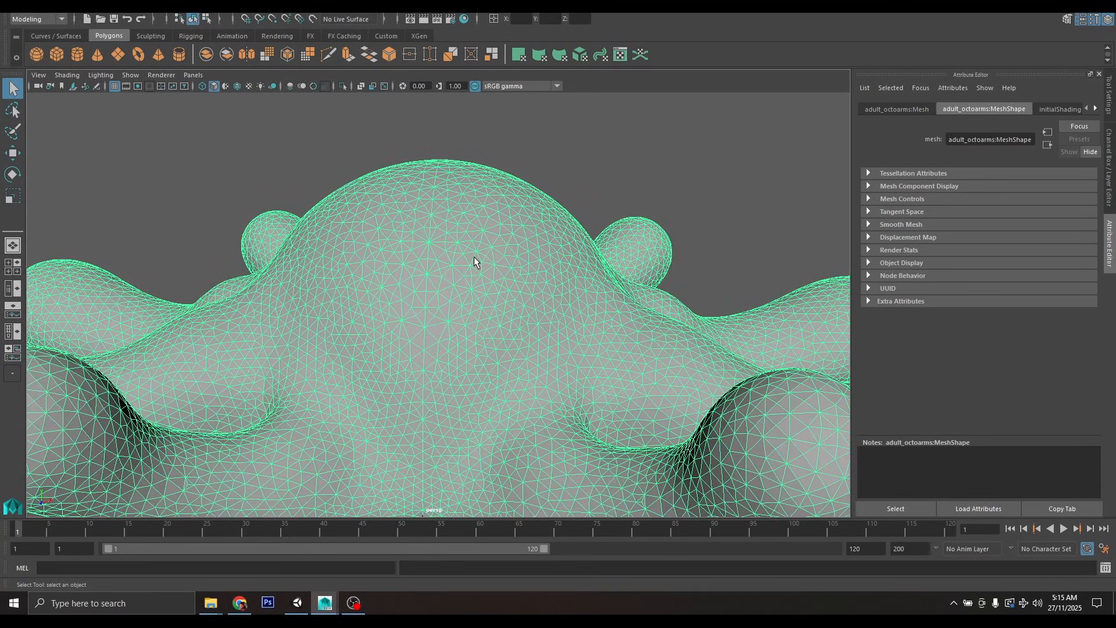
{"action": "right_click_drag", "start_coordinate": [466, 259], "coordinate": [434, 263]}
{"action": "scroll", "coordinate": [433, 257], "scroll_direction": "down", "scroll_amount": 4}
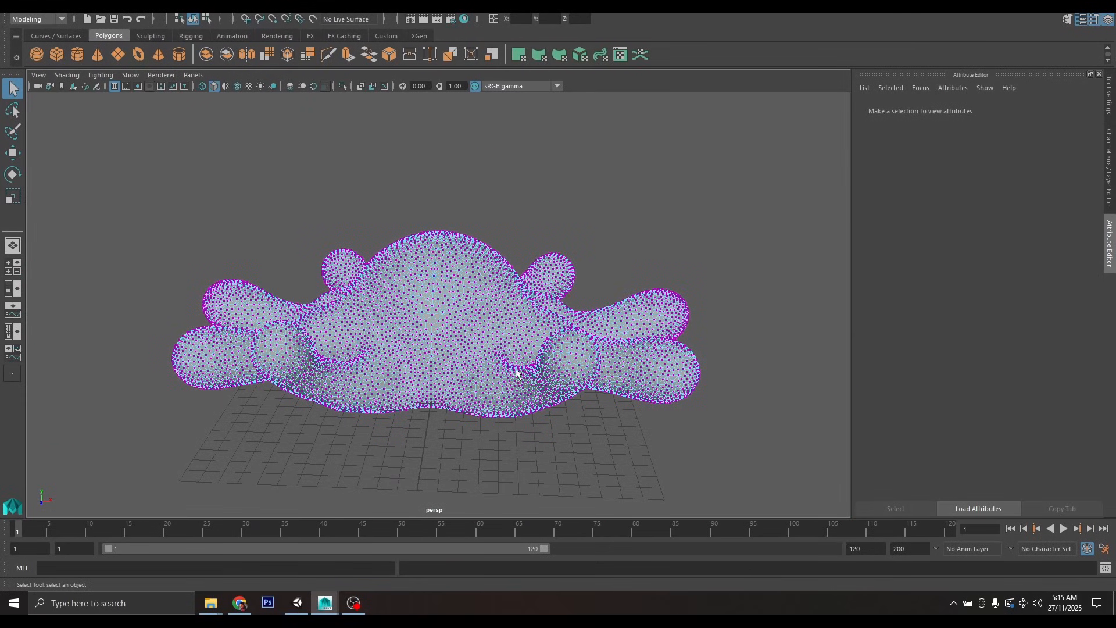
{"action": "left_click_drag", "start_coordinate": [150, 179], "coordinate": [567, 355]}
{"action": "key", "text": "f"}
{"action": "scroll", "coordinate": [725, 445], "scroll_direction": "down", "scroll_amount": 5}
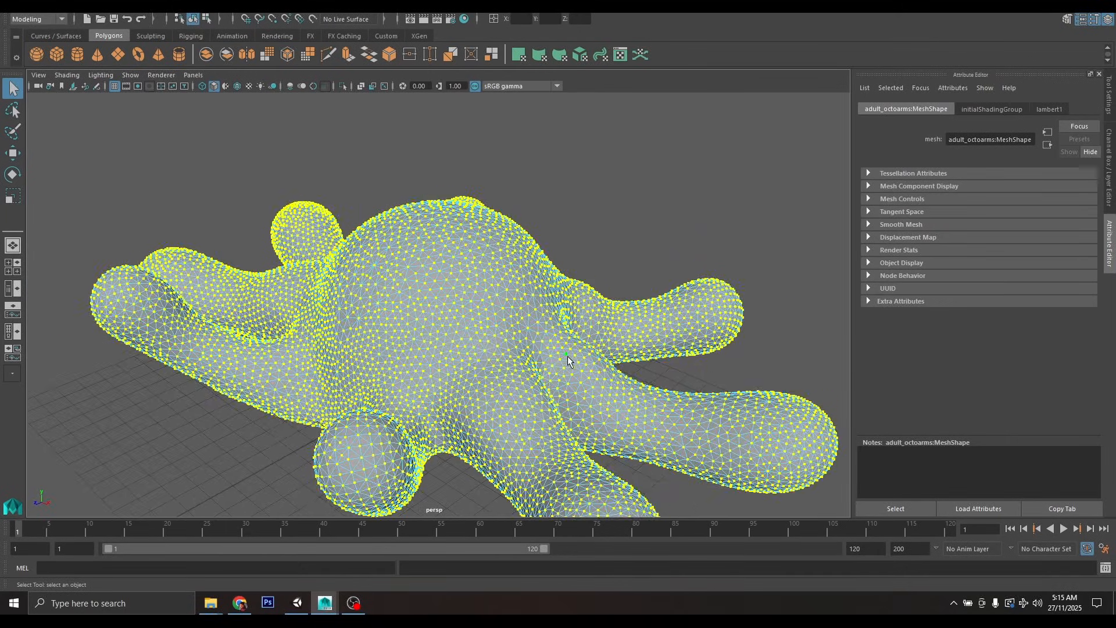
- Examine the density and layout of the vertices across the creature's body and arms
{"action": "scroll", "coordinate": [568, 356], "scroll_direction": "up", "scroll_amount": 5}
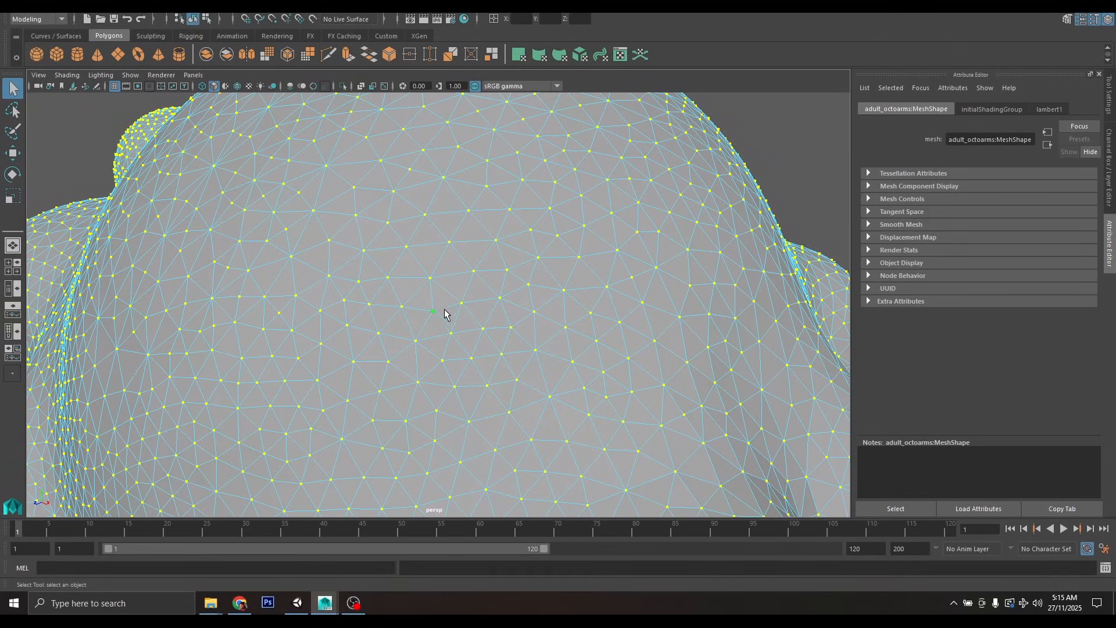
{"action": "scroll", "coordinate": [488, 324], "scroll_direction": "down", "scroll_amount": 5}
{"action": "left_click_drag", "start_coordinate": [487, 324], "coordinate": [454, 314], "text": "alt"}
{"action": "scroll", "coordinate": [473, 320], "scroll_direction": "up", "scroll_amount": 5}
{"action": "scroll", "coordinate": [473, 319], "scroll_direction": "down", "scroll_amount": 5}
{"action": "scroll", "coordinate": [449, 366], "scroll_direction": "up", "scroll_amount": 5}
{"action": "scroll", "coordinate": [449, 366], "scroll_direction": "down", "scroll_amount": 5}
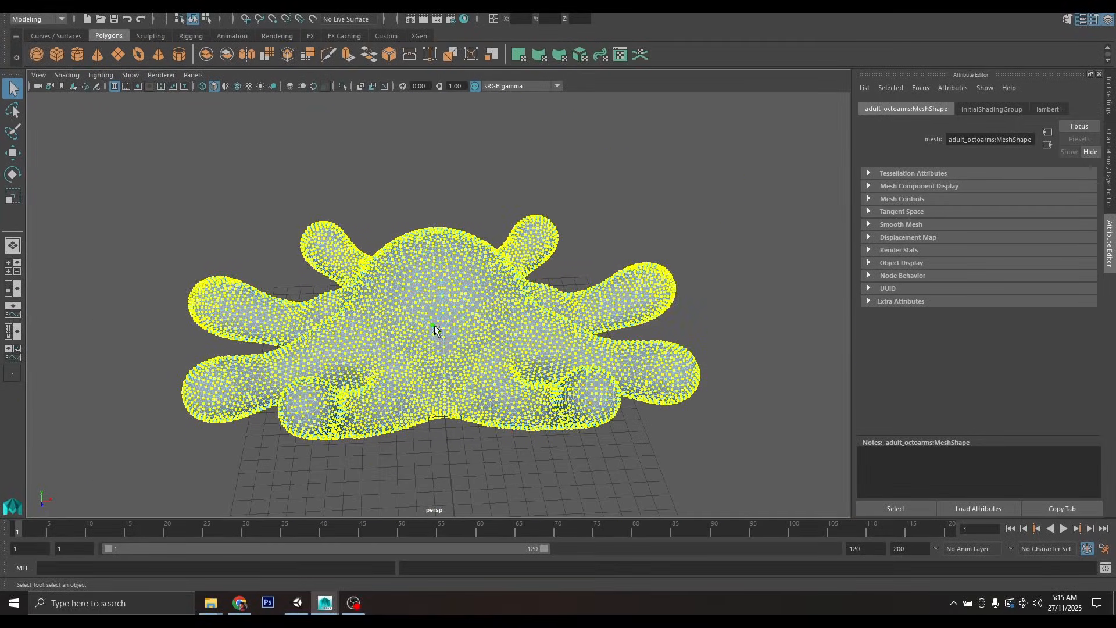
{"action": "left_click_drag", "start_coordinate": [475, 324], "coordinate": [493, 332], "text": "alt"}
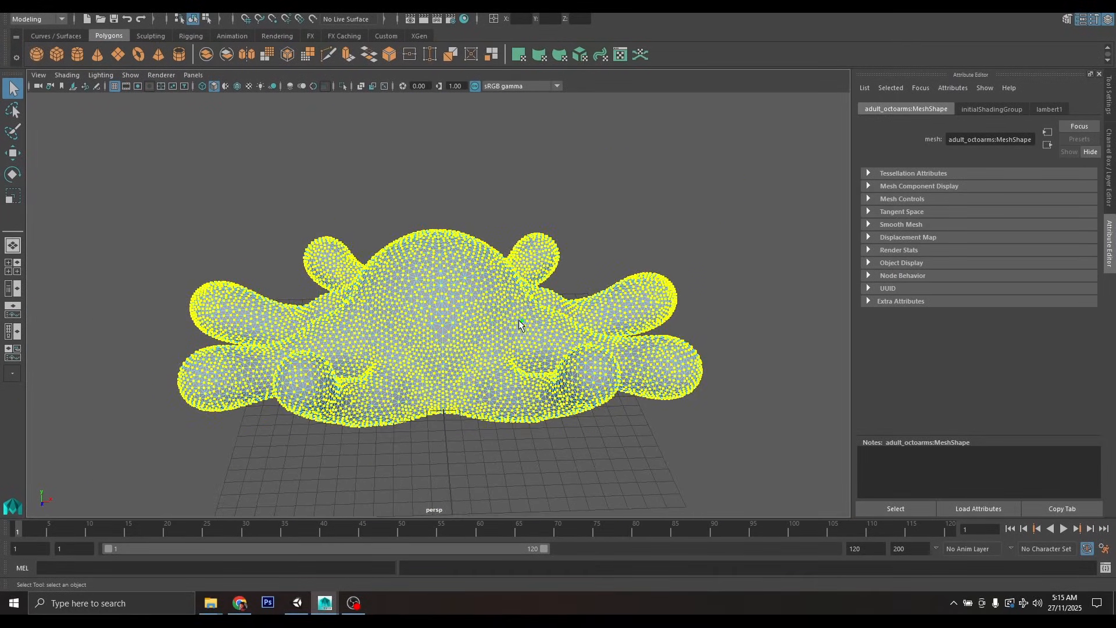
{"action": "scroll", "coordinate": [477, 311], "scroll_direction": "up", "scroll_amount": 2}
{"action": "left_click_drag", "start_coordinate": [453, 382], "coordinate": [360, 349], "text": "alt"}
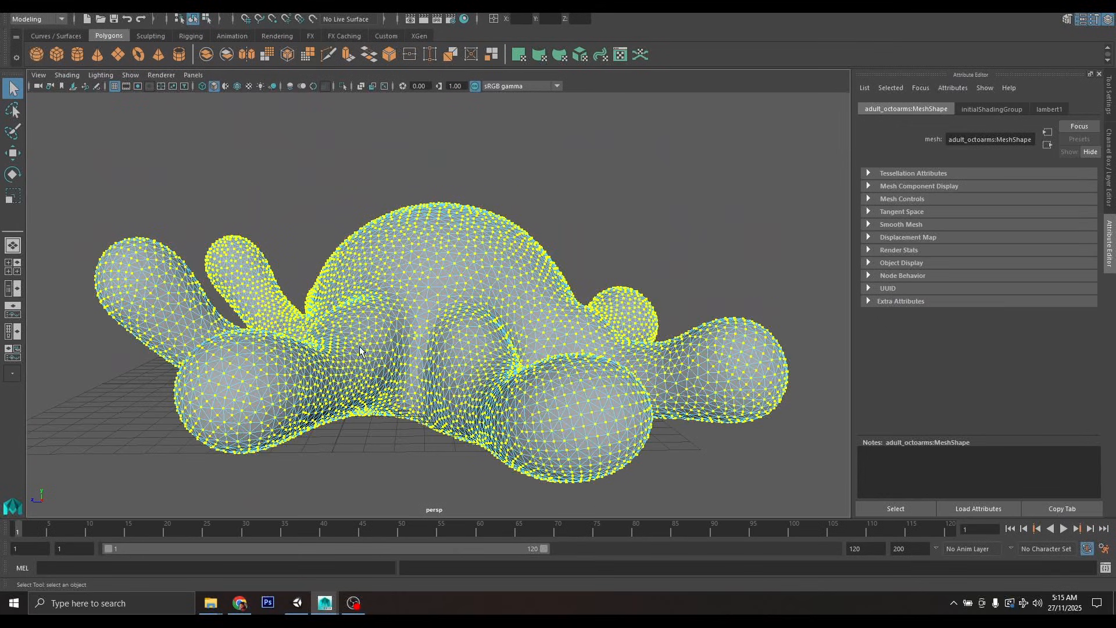
- Move all the mesh's vertices in the side view to centre the body on the origin and raise it to ground level
{"action": "key", "text": "space"}
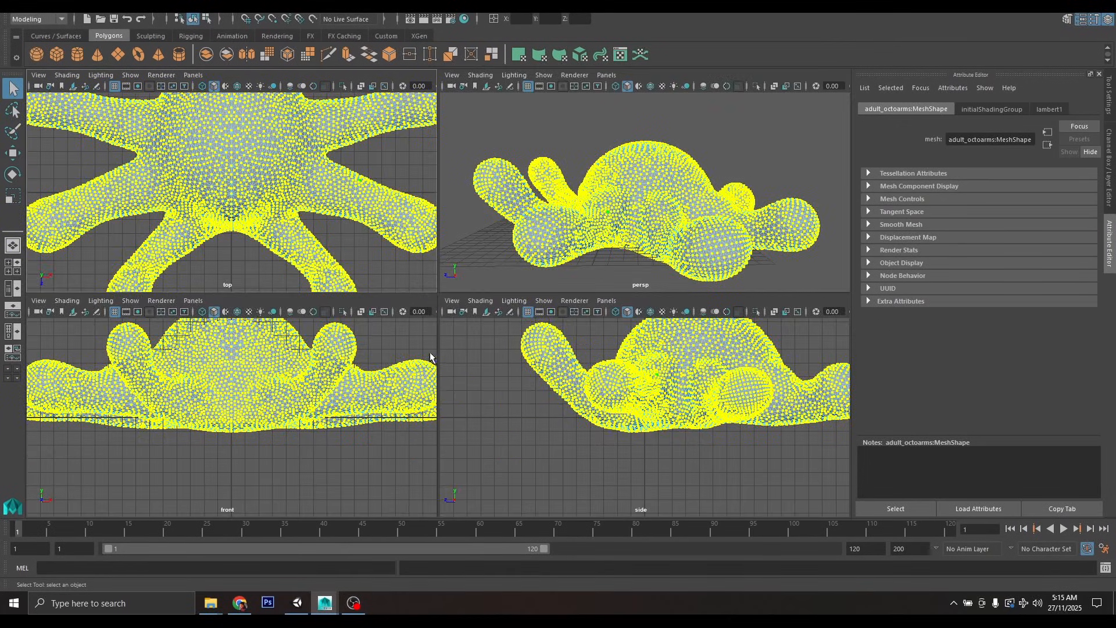
{"action": "key", "text": "space"}
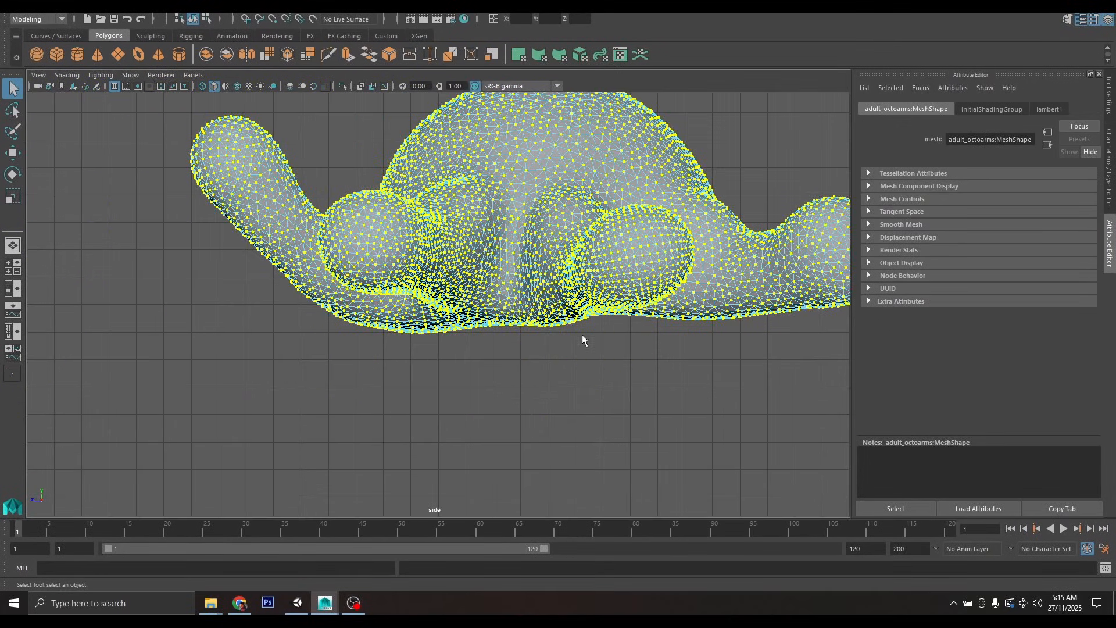
{"action": "scroll", "coordinate": [581, 336], "scroll_direction": "down", "scroll_amount": 5}
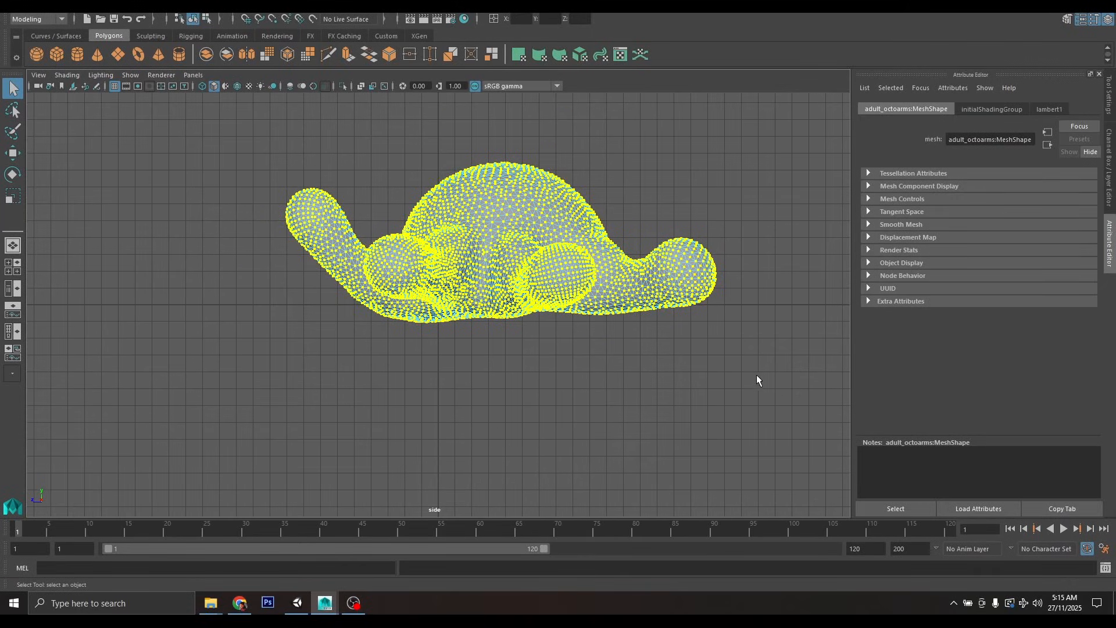
{"action": "left_click_drag", "start_coordinate": [757, 379], "coordinate": [308, 137]}
{"action": "key", "text": "w"}
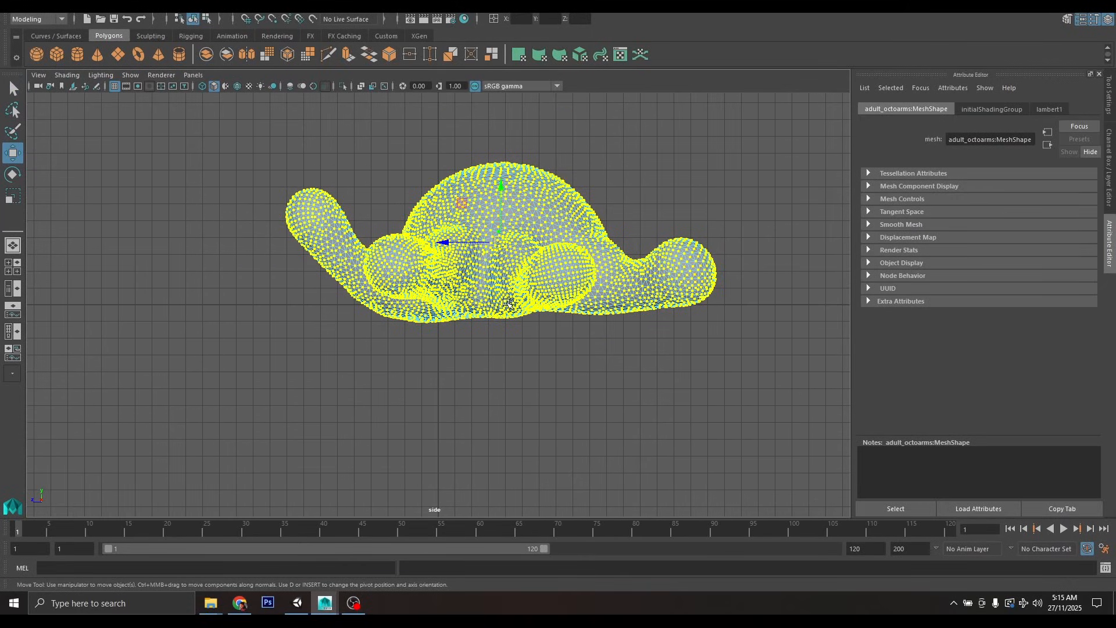
{"action": "left_click_drag", "start_coordinate": [443, 242], "coordinate": [379, 242]}
{"action": "left_click_drag", "start_coordinate": [436, 184], "coordinate": [437, 172]}
- Check how the creature's underside lines up with the ground line in the side view
{"action": "key", "text": "space"}
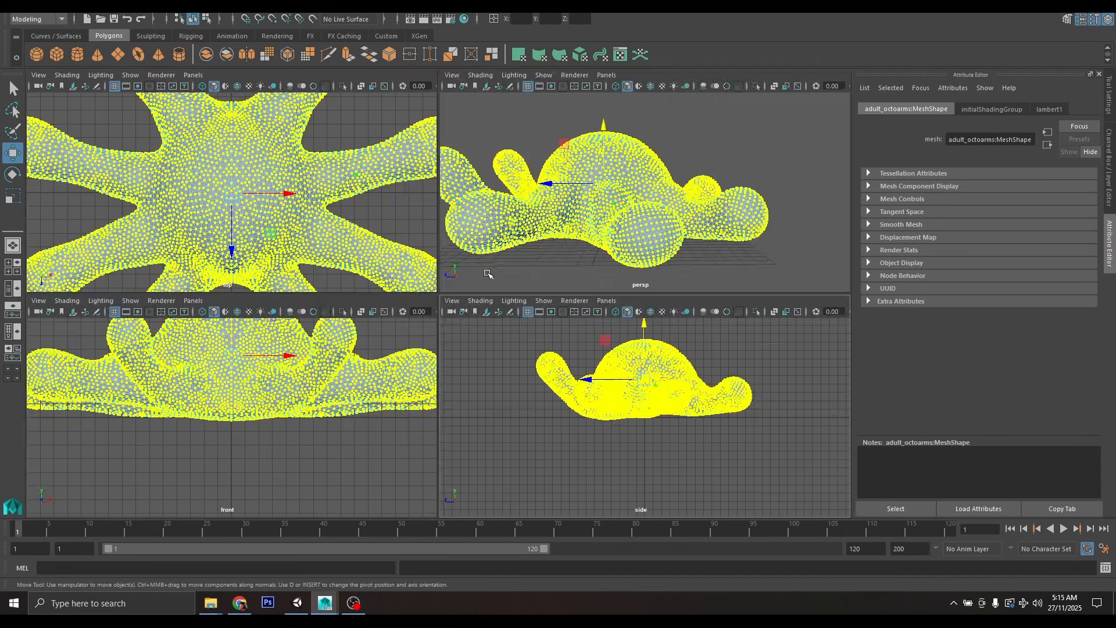
{"action": "key", "text": "space"}
{"action": "scroll", "coordinate": [560, 320], "scroll_direction": "up", "scroll_amount": 3}
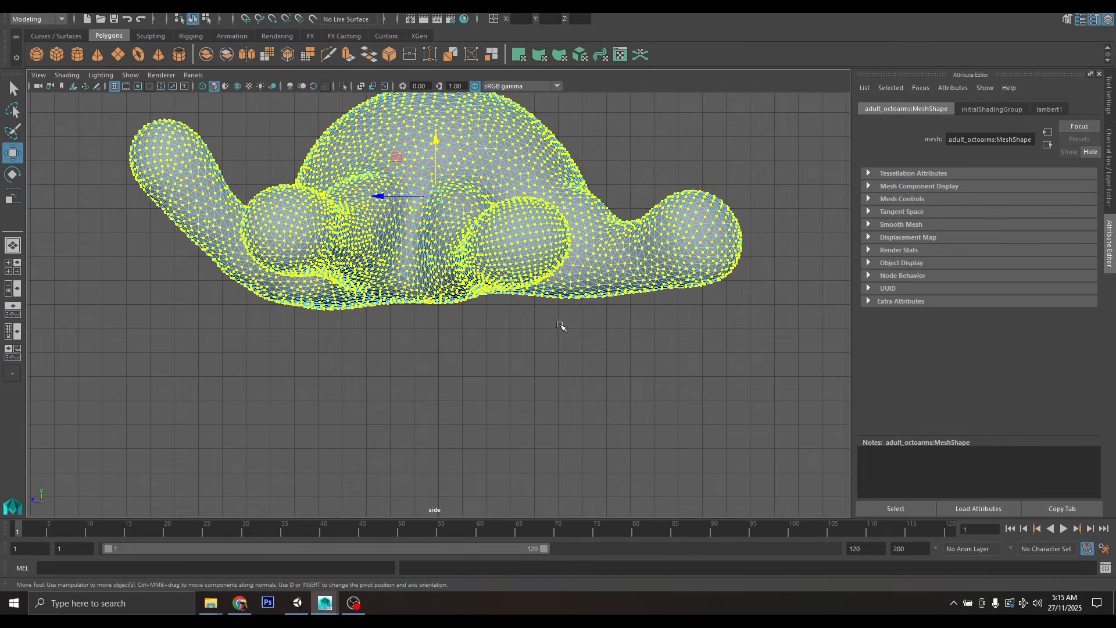
{"action": "scroll", "coordinate": [561, 326], "scroll_direction": "up", "scroll_amount": 2}
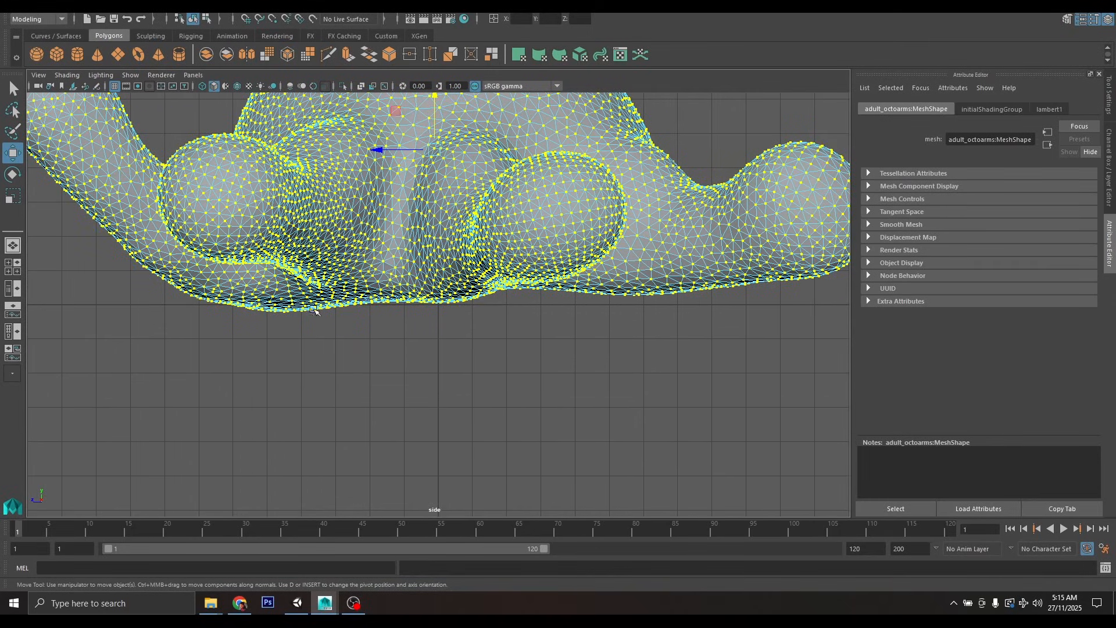
{"action": "scroll", "coordinate": [500, 303], "scroll_direction": "down", "scroll_amount": 3}
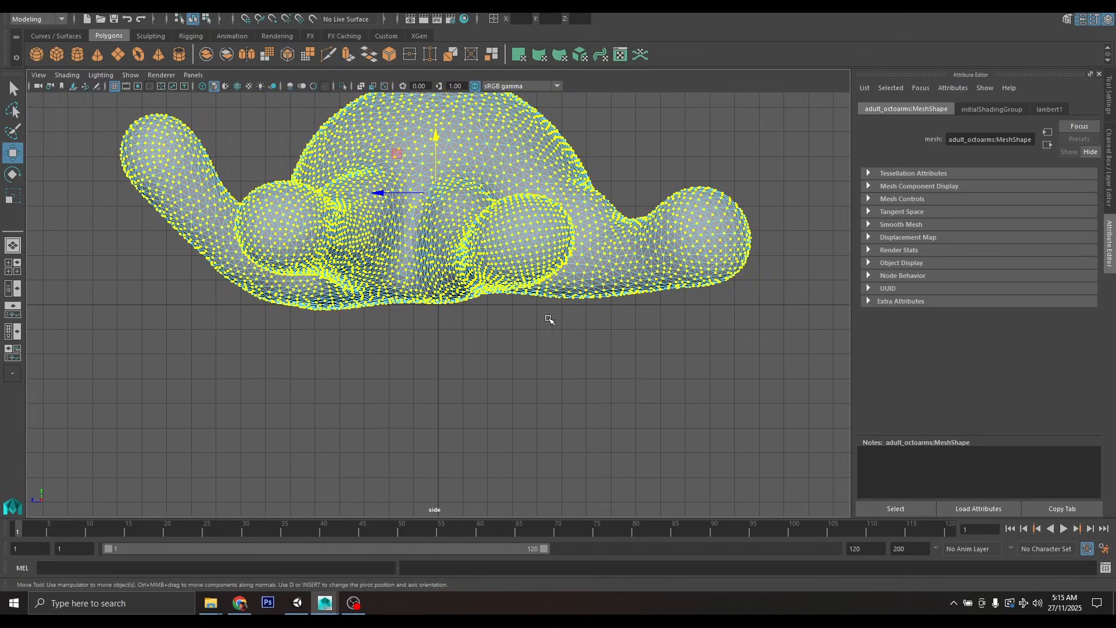
{"action": "scroll", "coordinate": [317, 316], "scroll_direction": "up", "scroll_amount": 3}
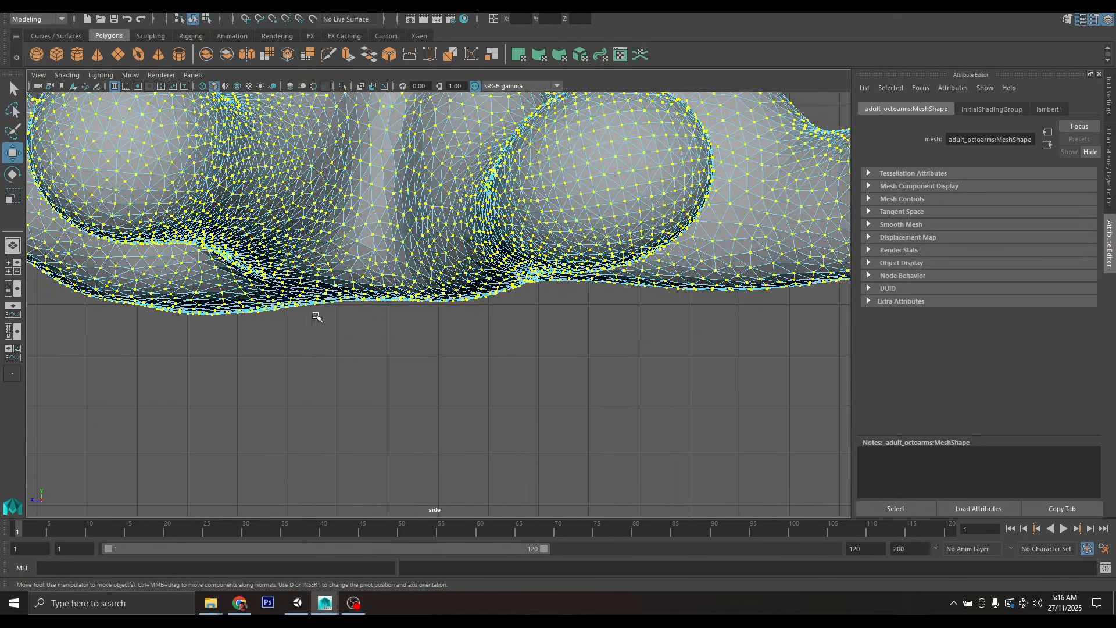
{"action": "scroll", "coordinate": [473, 303], "scroll_direction": "down", "scroll_amount": 5}
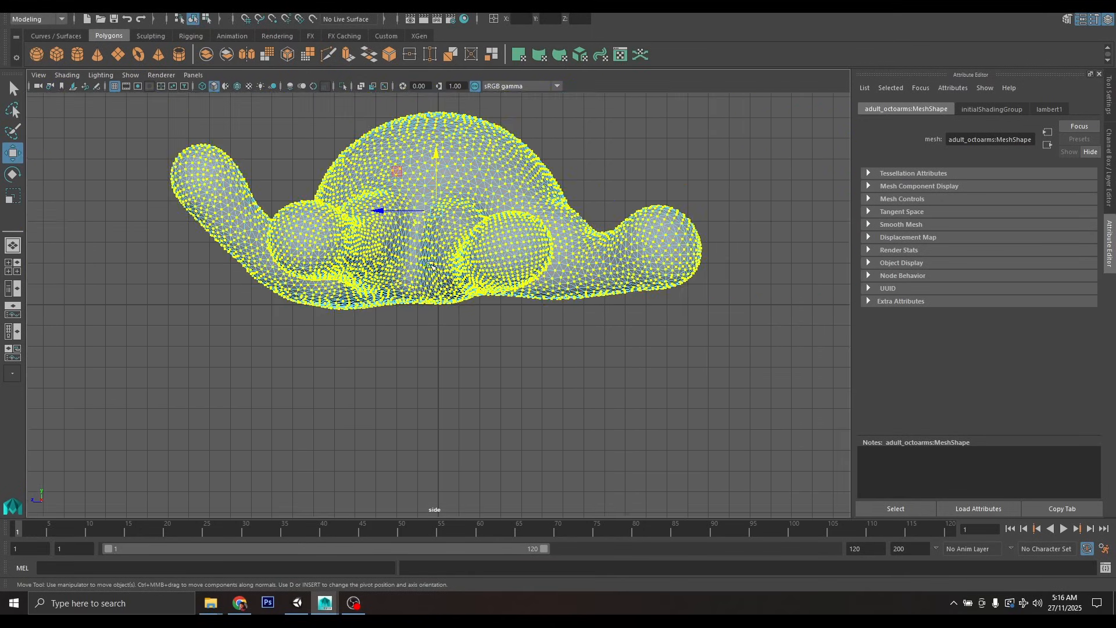
- Display the front view in wireframe and place a root joint on the body's centre line with the Joint tool, just above the ground
{"action": "left_click", "coordinate": [215, 9]}
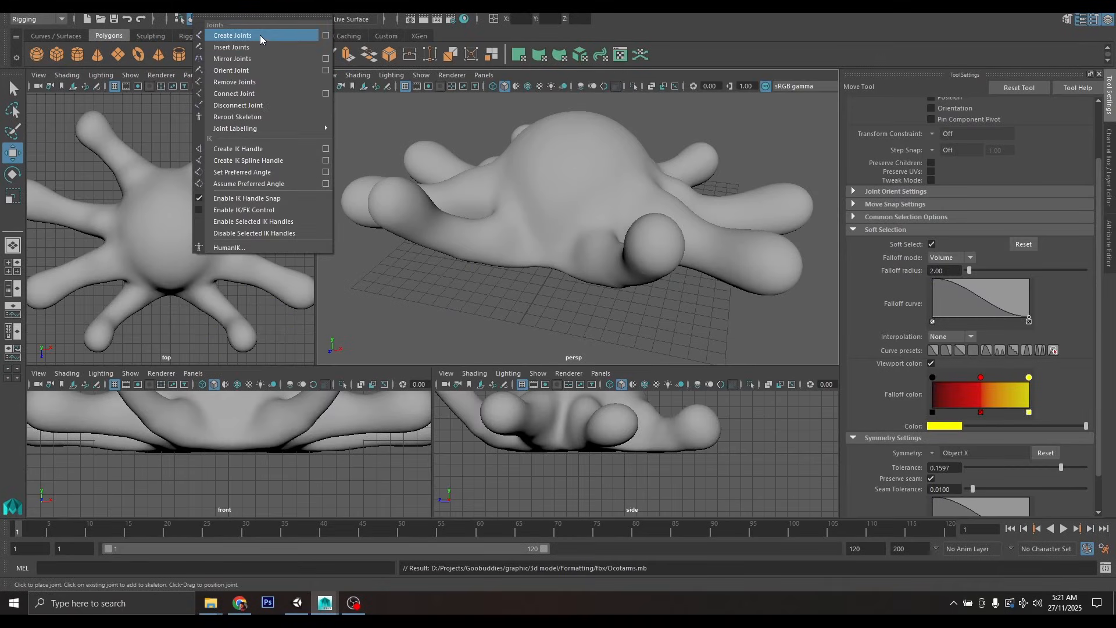
{"action": "left_click", "coordinate": [287, 35]}
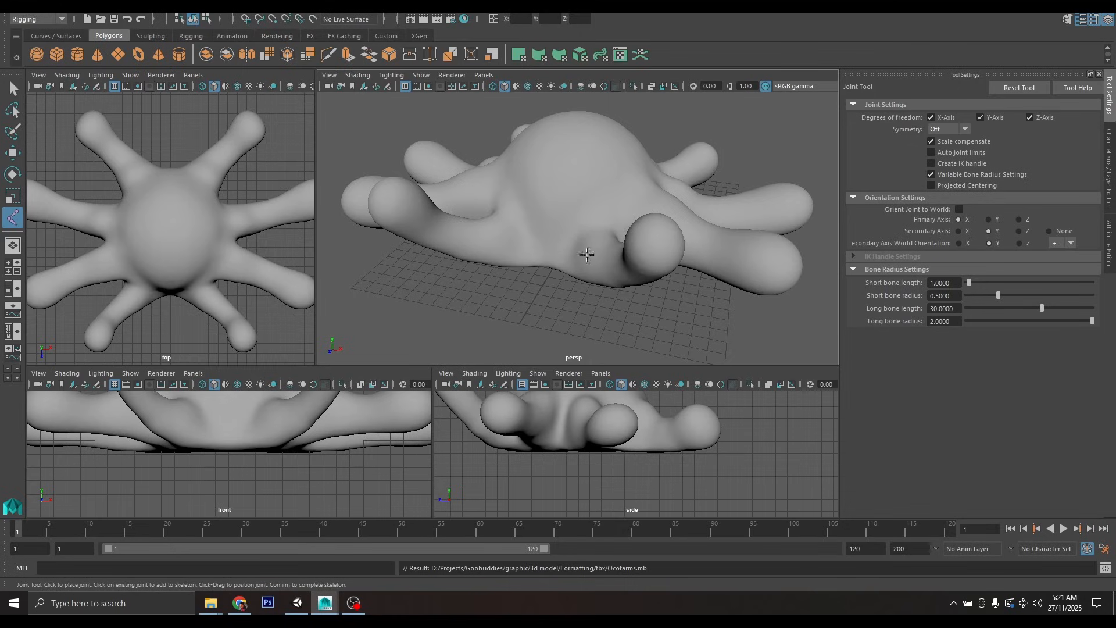
{"action": "key", "text": "a"}
{"action": "key", "text": "a"}
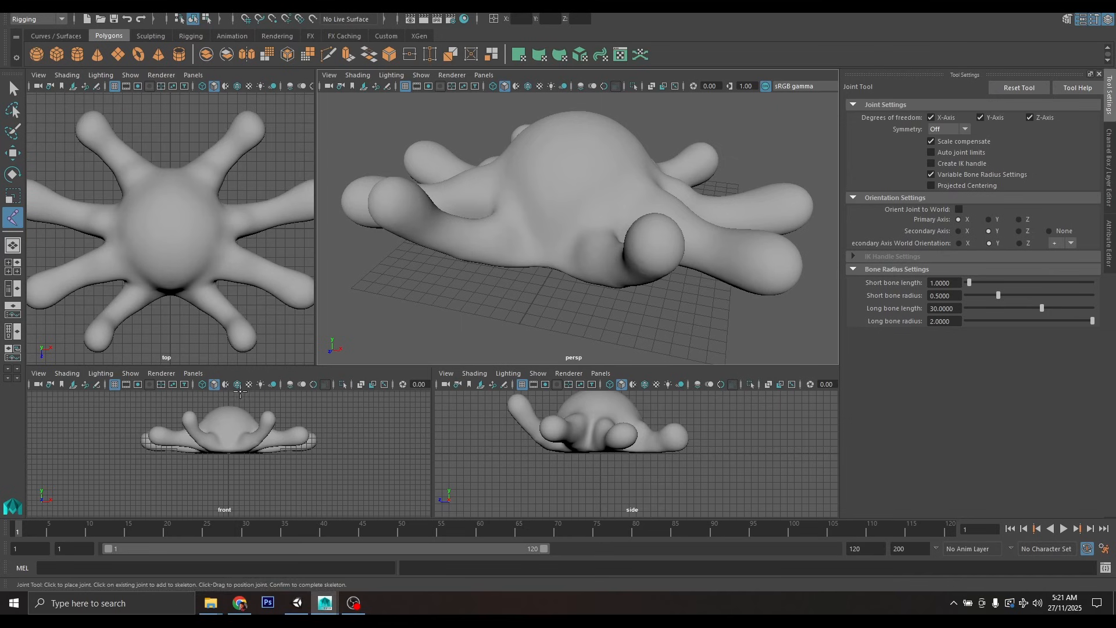
{"action": "left_click", "coordinate": [202, 385]}
{"action": "key", "text": "space"}
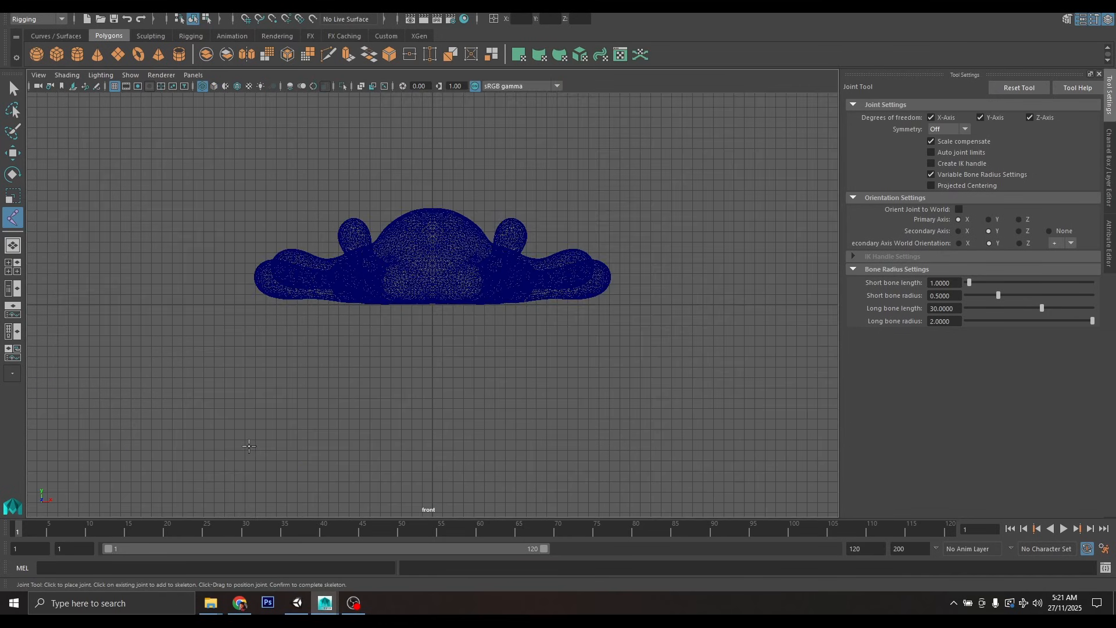
{"action": "scroll", "coordinate": [385, 365], "scroll_direction": "up", "scroll_amount": 5}
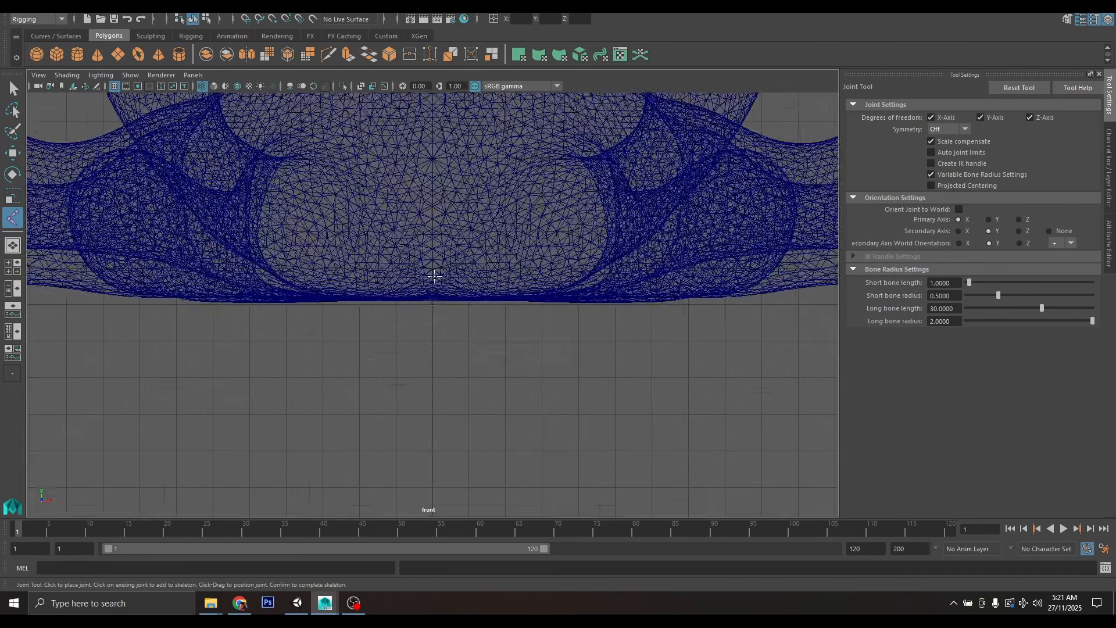
{"action": "left_click", "coordinate": [433, 266]}
{"action": "middle_click_drag", "start_coordinate": [433, 266], "coordinate": [433, 246]}
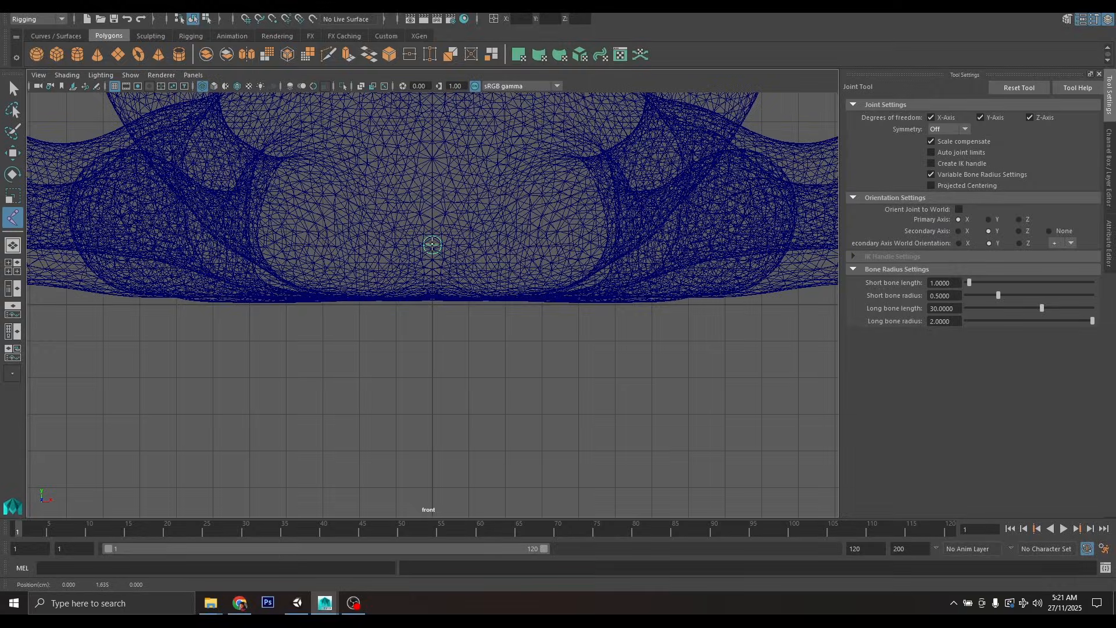
- Turn on X-ray shading in the side view and lower the root joint to a height of about 1.38 cm
{"action": "key", "text": "space"}
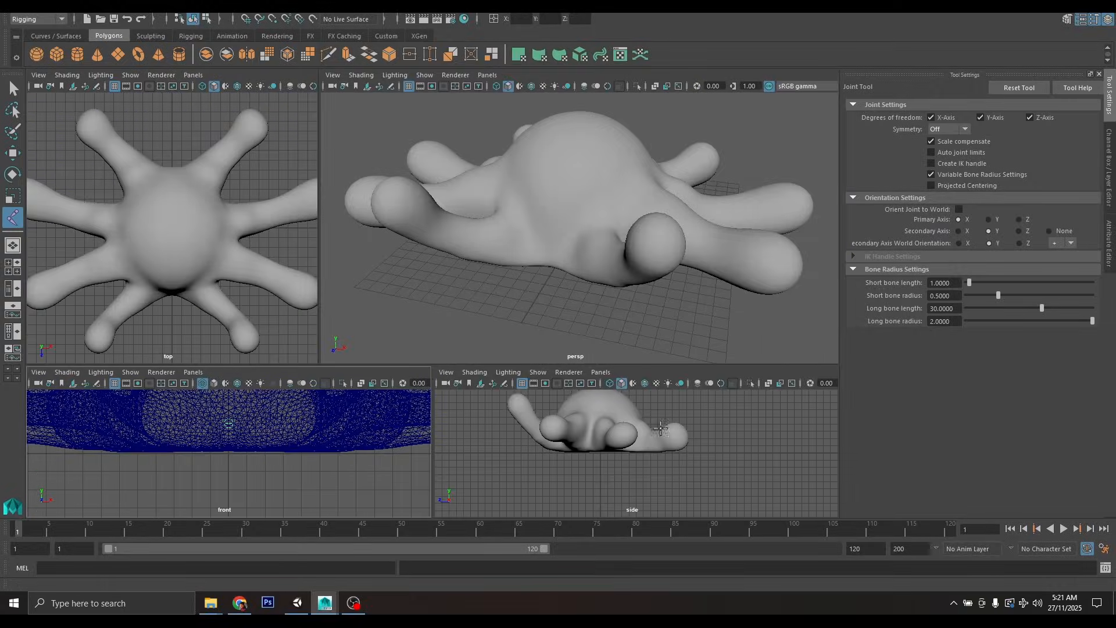
{"action": "key", "text": "space"}
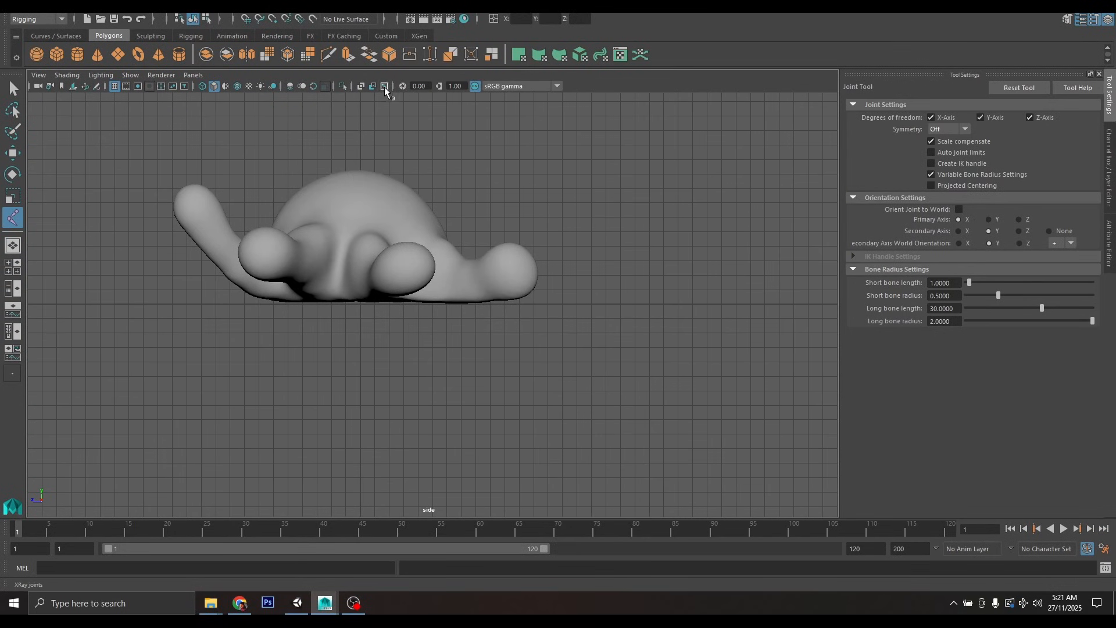
{"action": "left_click", "coordinate": [361, 86]}
{"action": "scroll", "coordinate": [326, 276], "scroll_direction": "up", "scroll_amount": 3}
{"action": "key", "text": "w"}
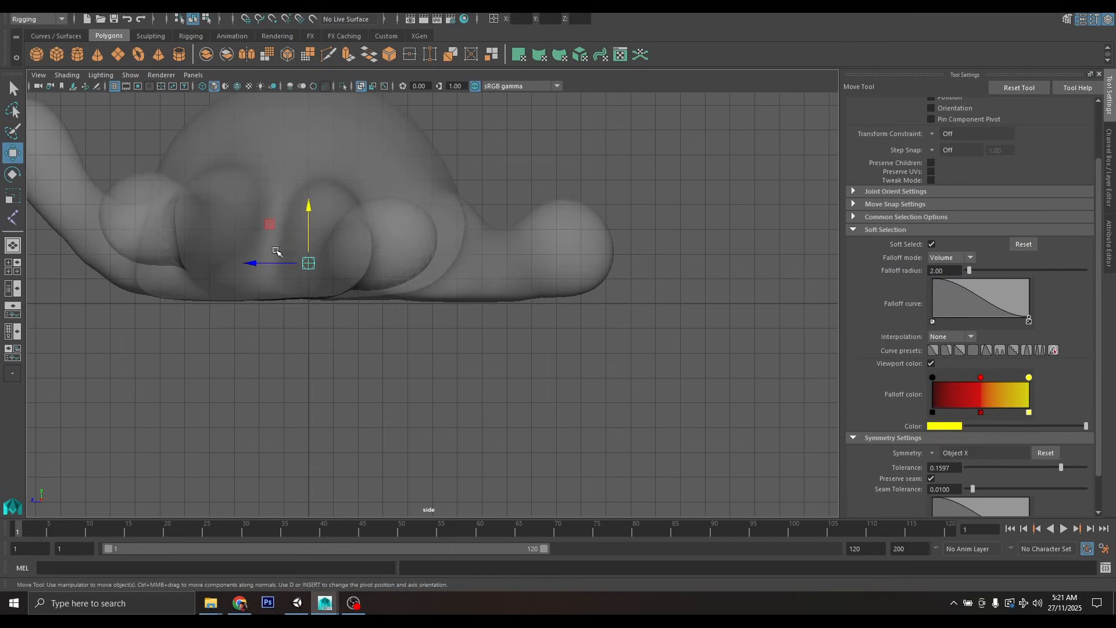
{"action": "left_click_drag", "start_coordinate": [308, 208], "coordinate": [308, 213]}
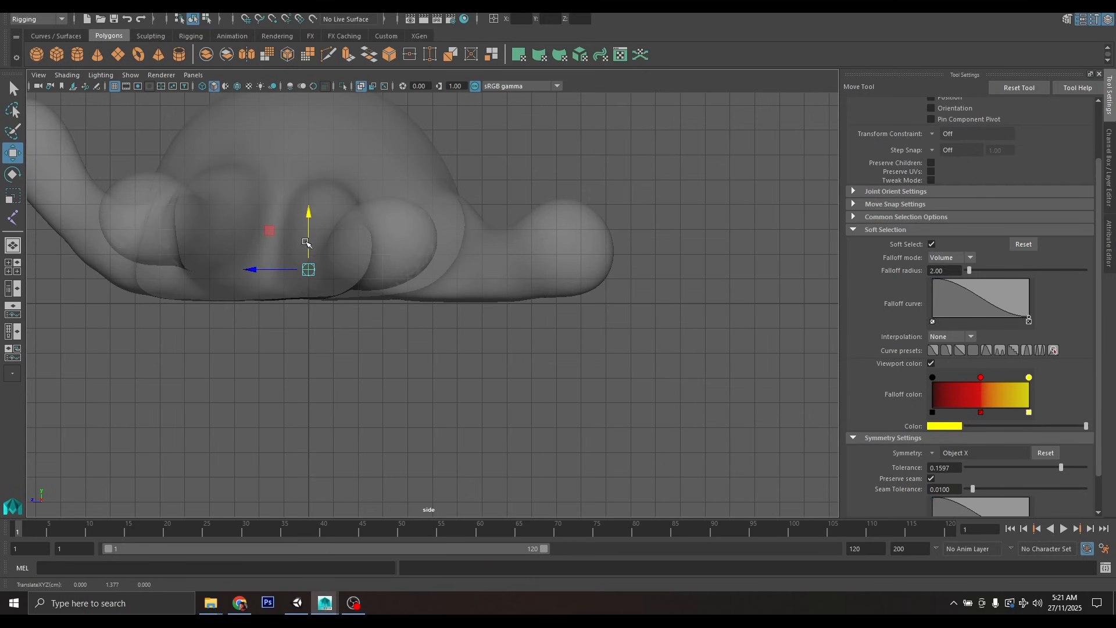
- Shift the root joint slightly toward the creature's front and lower it a little more
{"action": "key", "text": "space"}
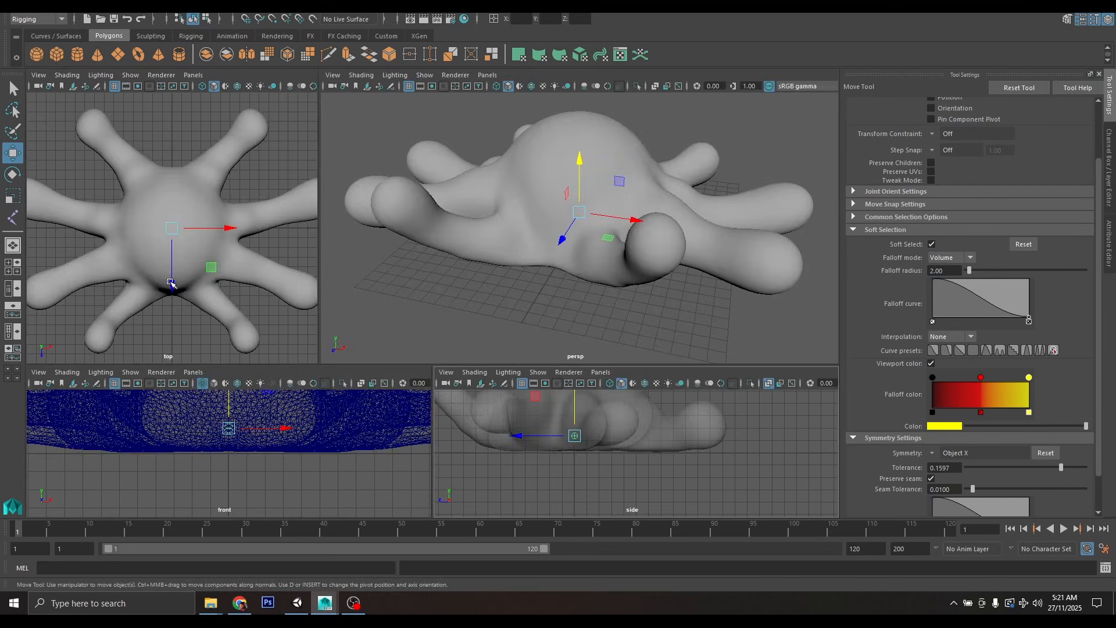
{"action": "left_click_drag", "start_coordinate": [170, 286], "coordinate": [171, 292]}
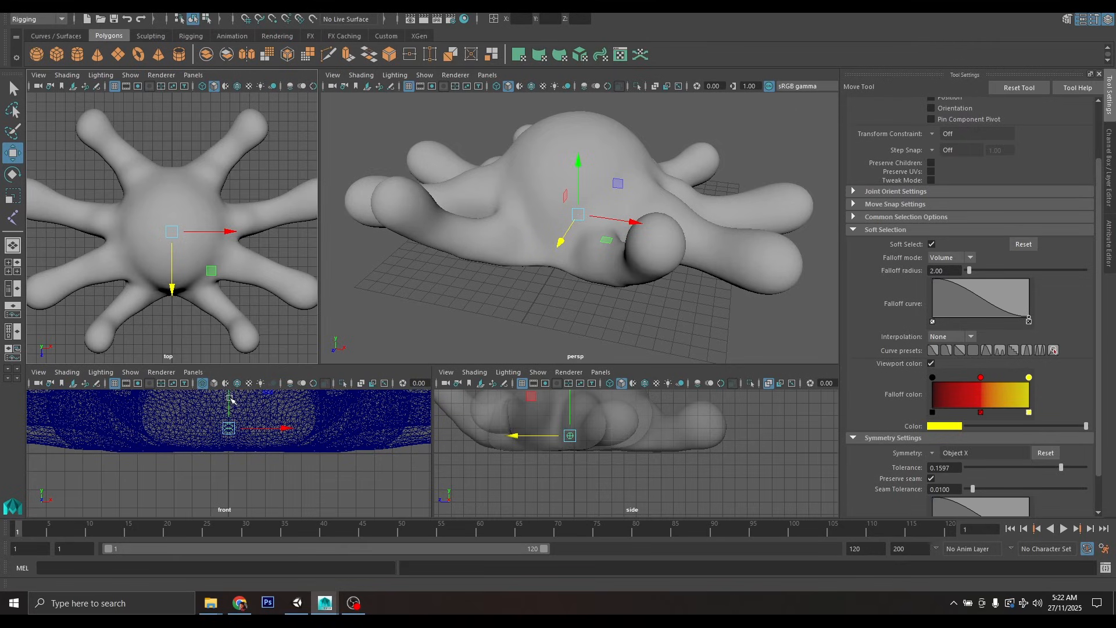
{"action": "left_click_drag", "start_coordinate": [230, 399], "coordinate": [231, 402]}
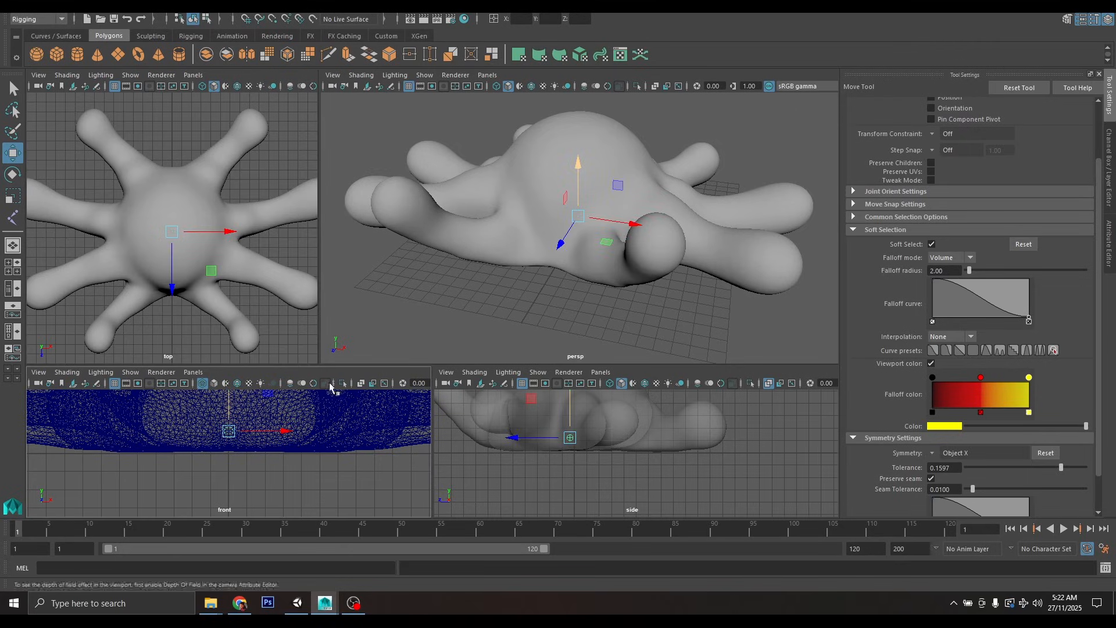
- Return the front view to smooth shading and turn on X-ray shading in the front, perspective and top views
{"action": "left_click", "coordinate": [362, 384]}
{"action": "left_click", "coordinate": [214, 384]}
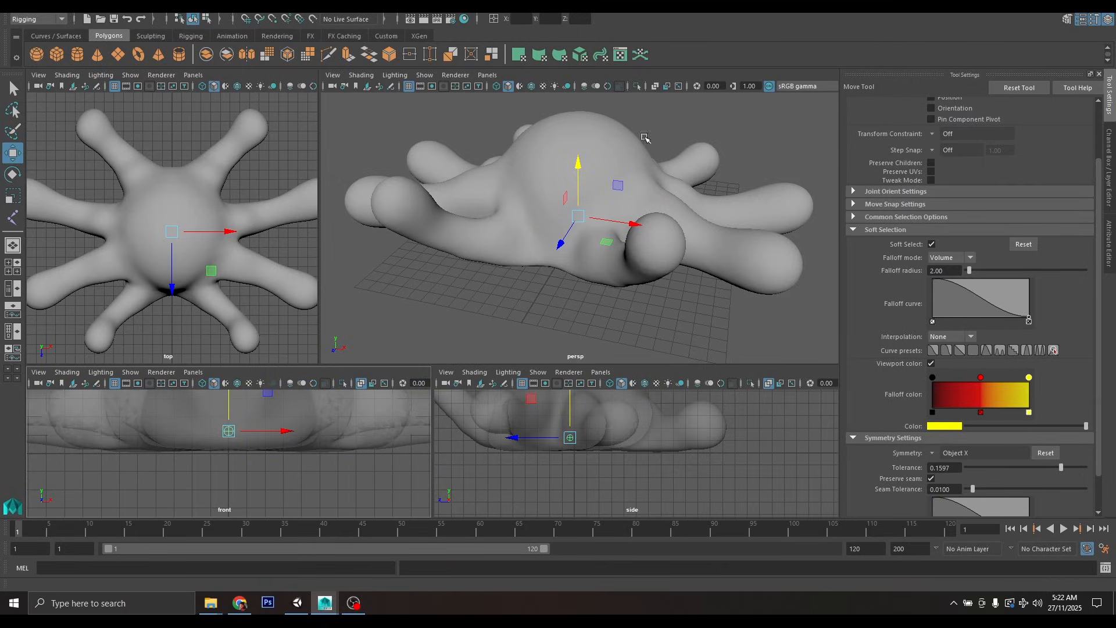
{"action": "left_click", "coordinate": [655, 86]}
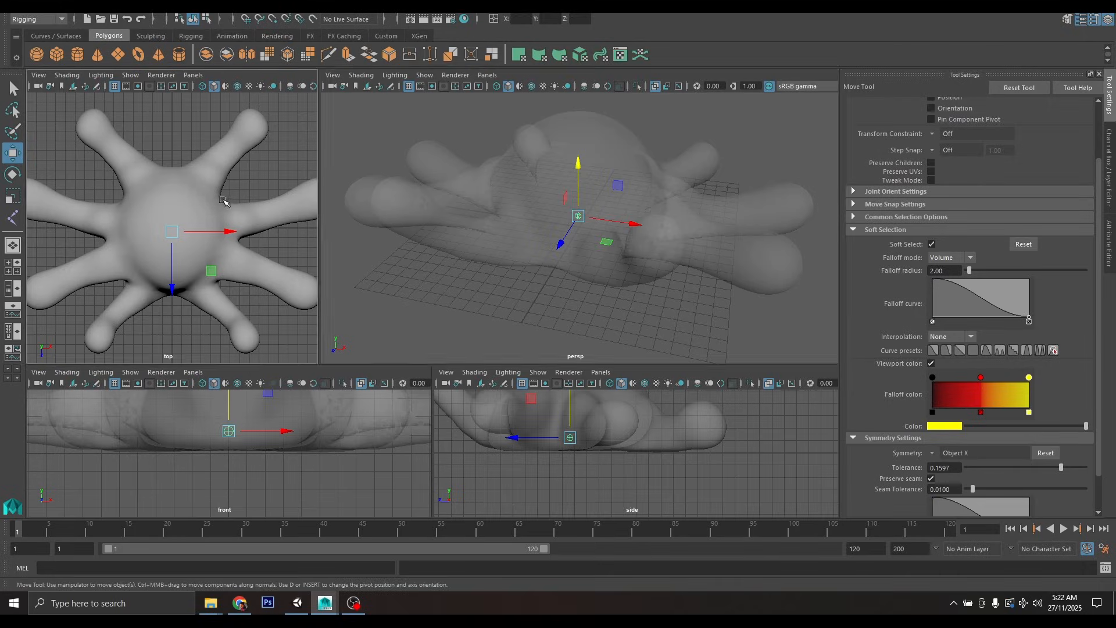
{"action": "key", "text": "space"}
{"action": "left_click", "coordinate": [361, 86]}
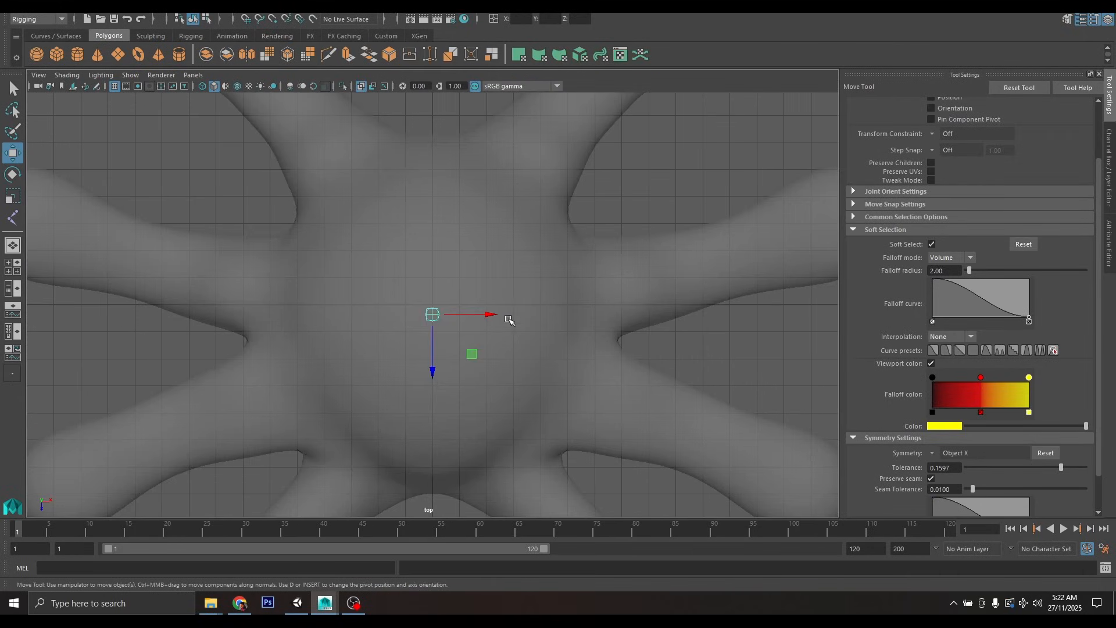
- Rename the selected joint as root
{"action": "scroll", "coordinate": [508, 318], "scroll_direction": "down", "scroll_amount": 2}
{"action": "left_click", "coordinate": [1111, 164]}
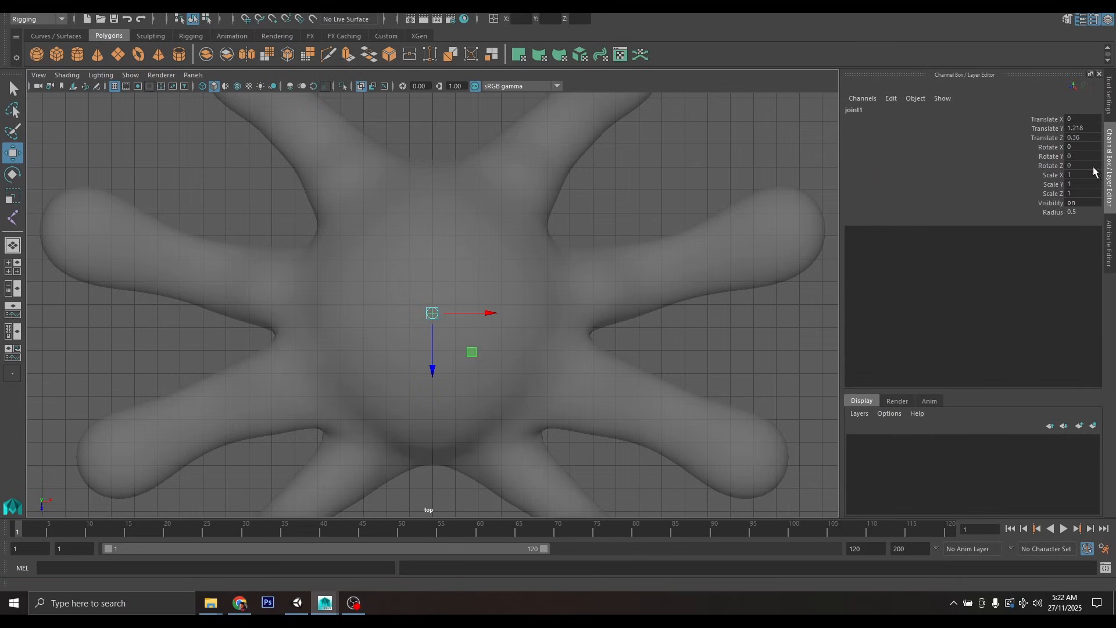
{"action": "left_click", "coordinate": [1108, 243]}
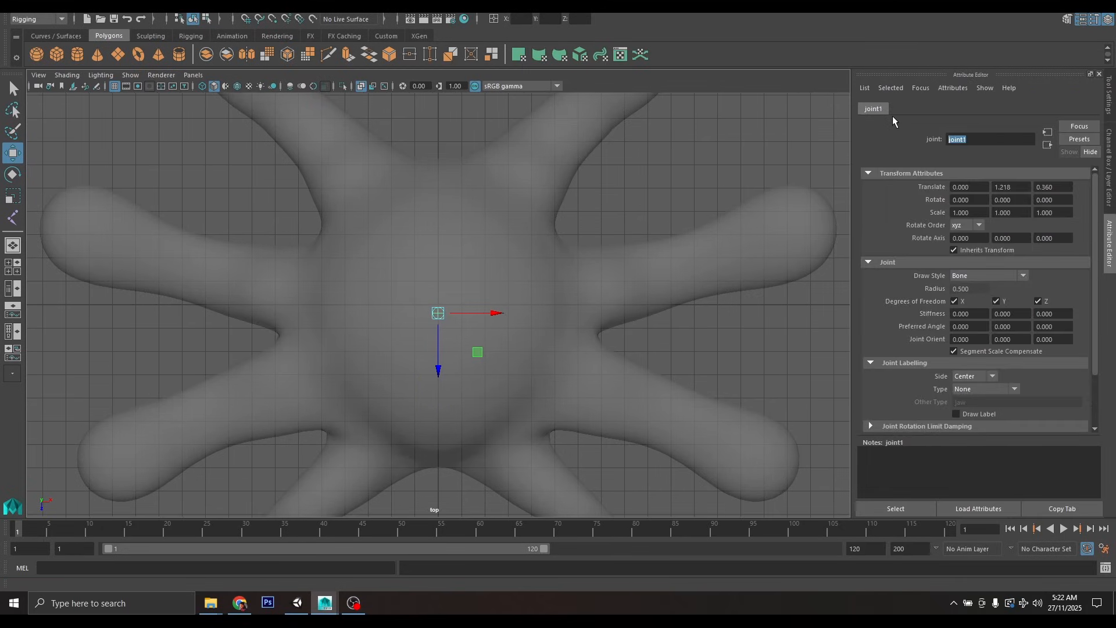
{"action": "type", "text": "root"}
{"action": "key", "text": "Return"}
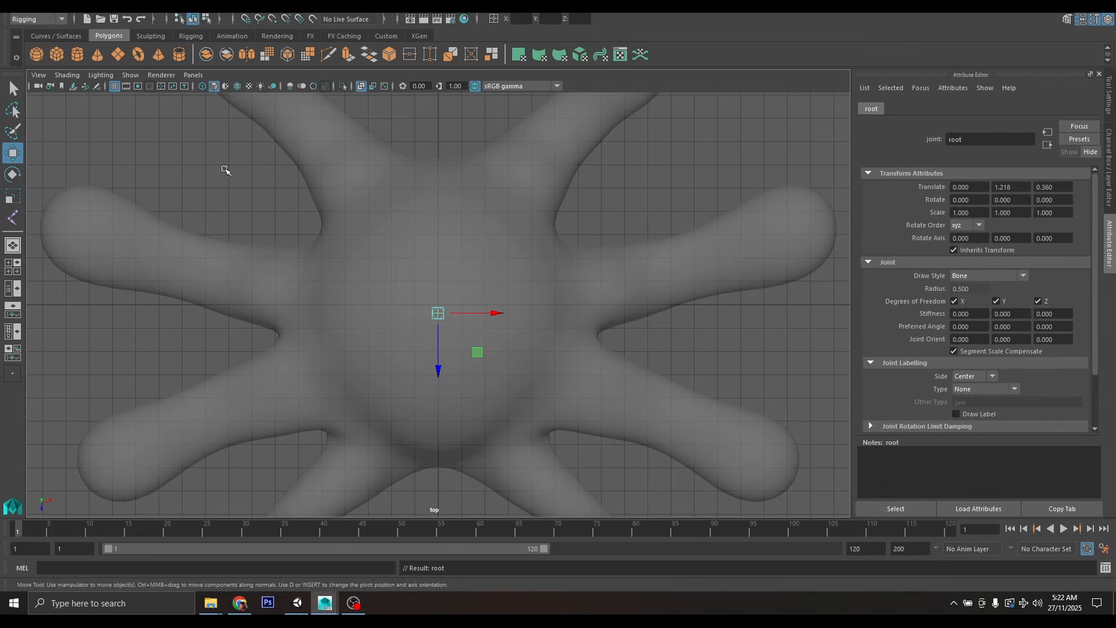
- Draw a chain of five joints with the Joint tool from the root joint along the creature's front left arm in the top view
{"action": "left_click", "coordinate": [210, 7]}
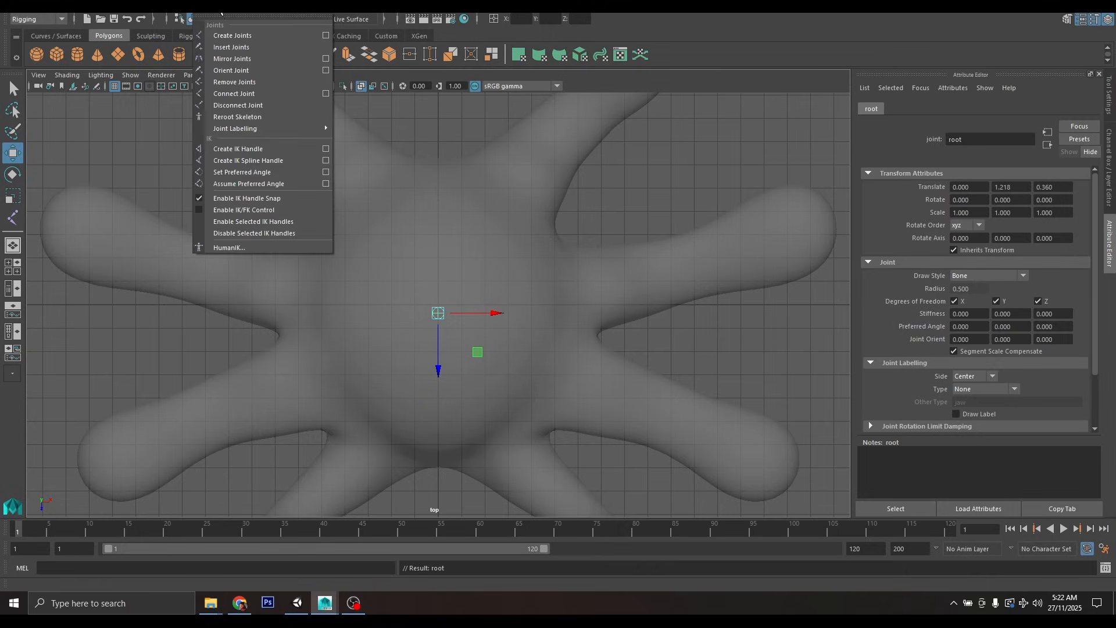
{"action": "left_click", "coordinate": [241, 36]}
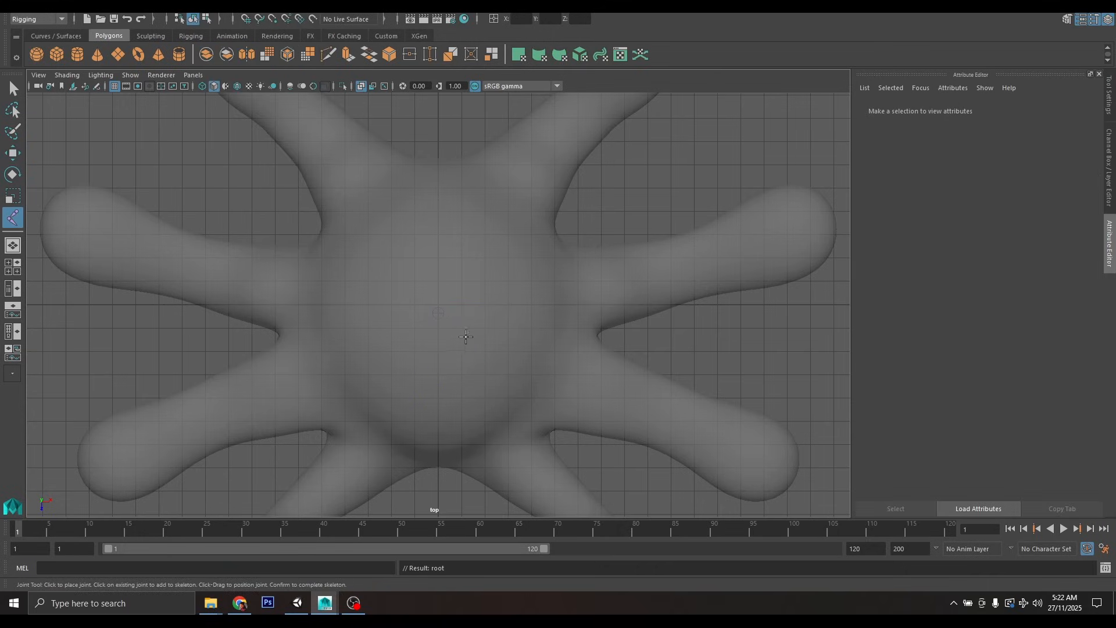
{"action": "left_click", "coordinate": [438, 312]}
{"action": "left_click_drag", "start_coordinate": [467, 398], "coordinate": [498, 443]}
{"action": "scroll", "coordinate": [499, 443], "scroll_direction": "down", "scroll_amount": 3}
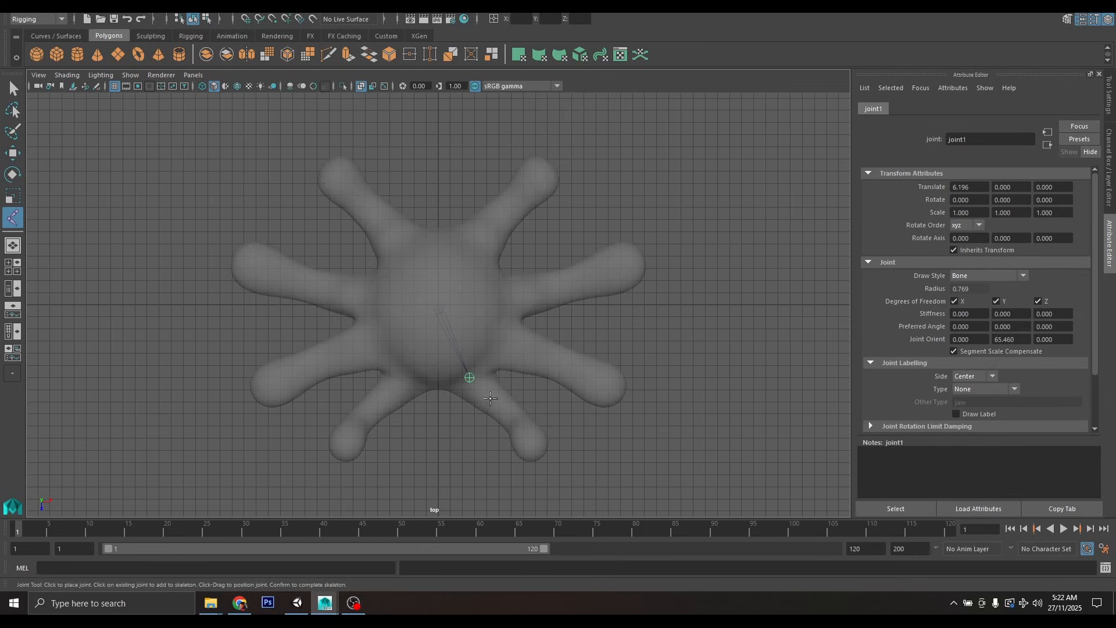
{"action": "left_click_drag", "start_coordinate": [491, 395], "coordinate": [521, 425]}
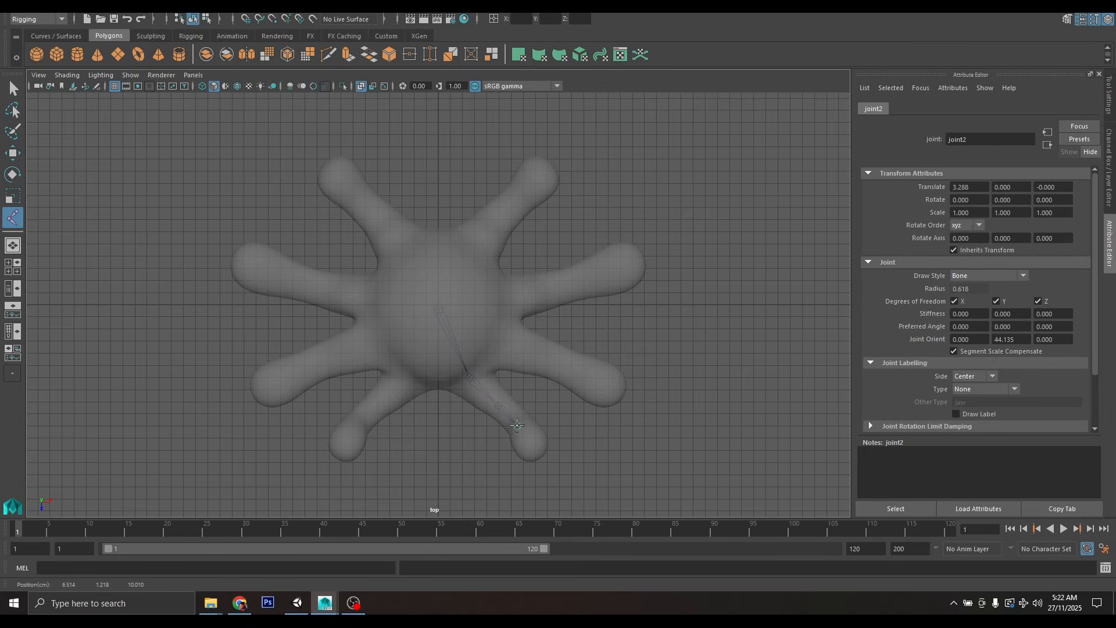
{"action": "left_click", "coordinate": [517, 425]}
{"action": "left_click", "coordinate": [530, 440]}
{"action": "left_click", "coordinate": [535, 455]}
{"action": "left_click", "coordinate": [538, 454]}
{"action": "scroll", "coordinate": [475, 397], "scroll_direction": "up", "scroll_amount": 3}
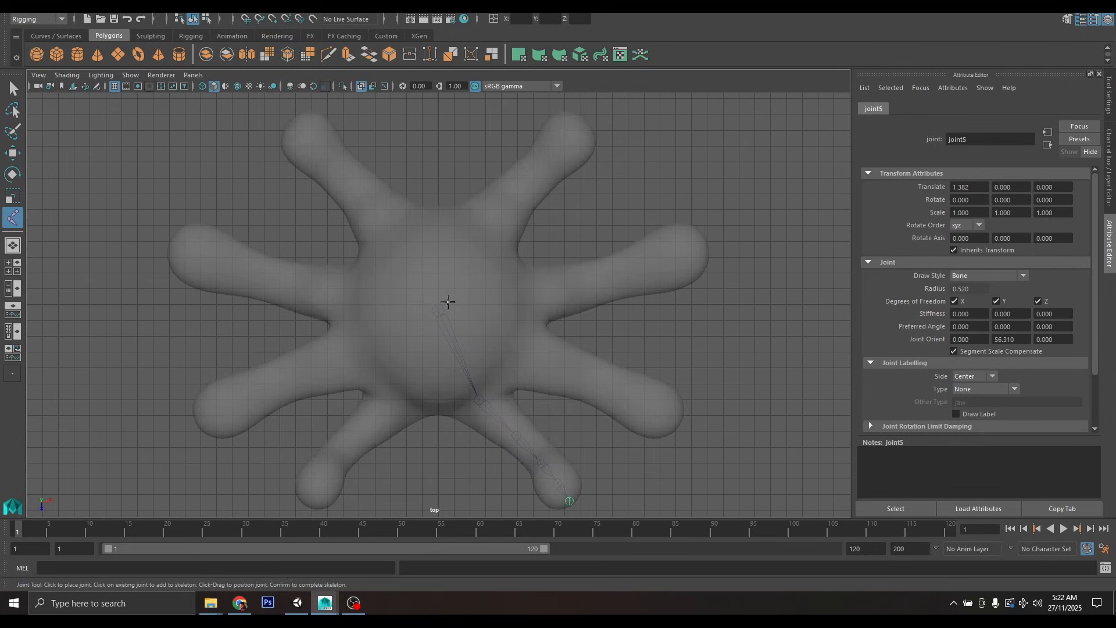
{"action": "key", "text": "Return"}
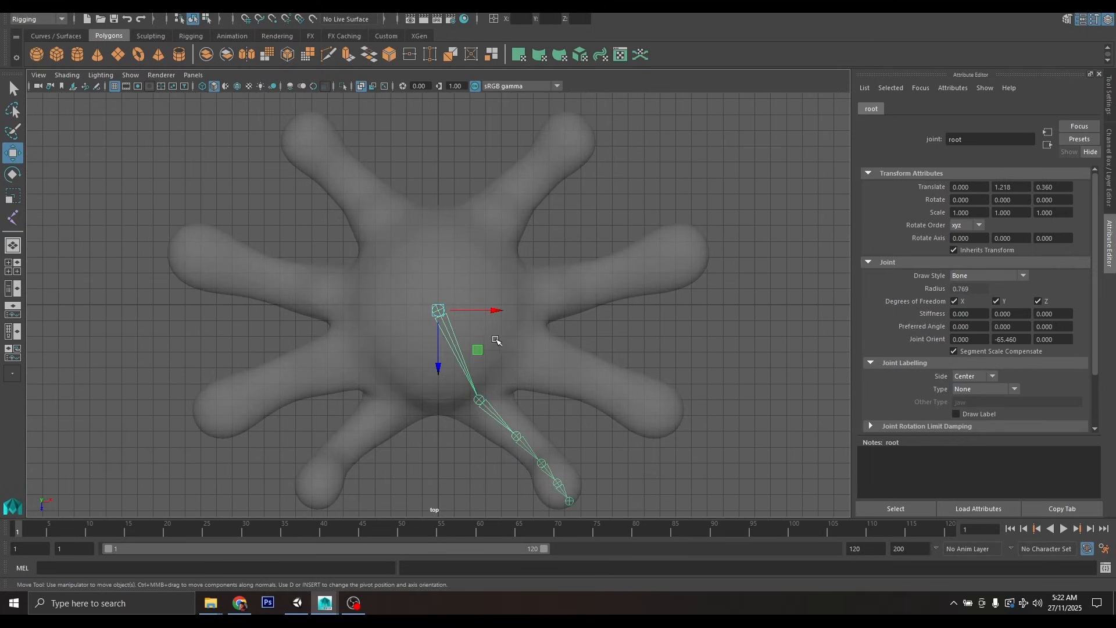
- Draw a chain of five joints from the root joint along the second left arm from the front, ending near its tip
{"action": "scroll", "coordinate": [496, 340], "scroll_direction": "up", "scroll_amount": 5}
{"action": "key", "text": "y"}
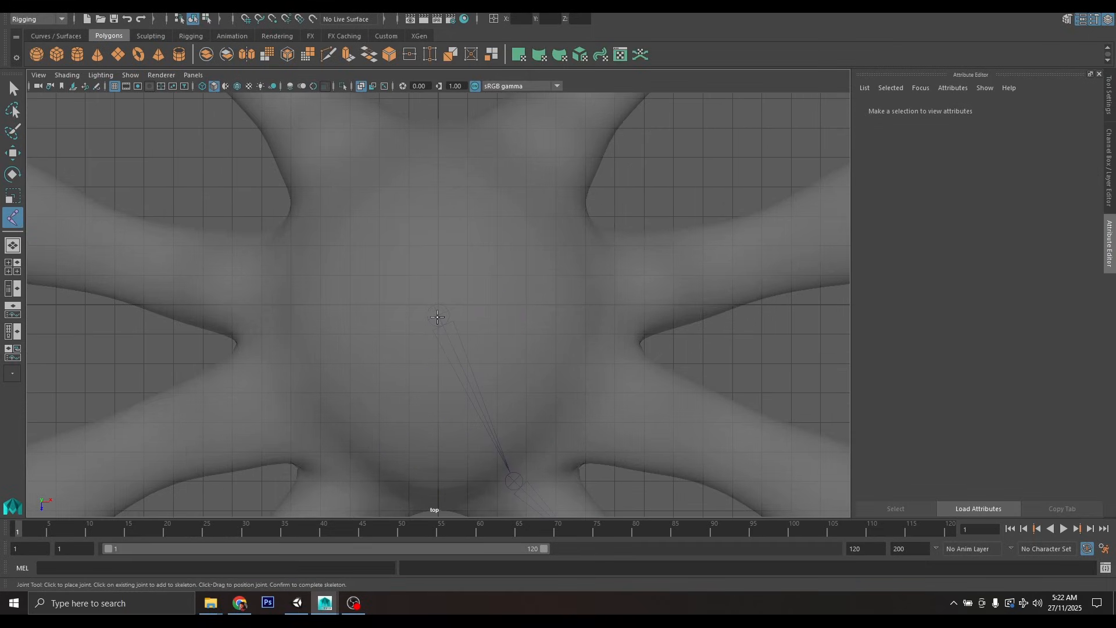
{"action": "left_click", "coordinate": [437, 317]}
{"action": "left_click", "coordinate": [611, 401]}
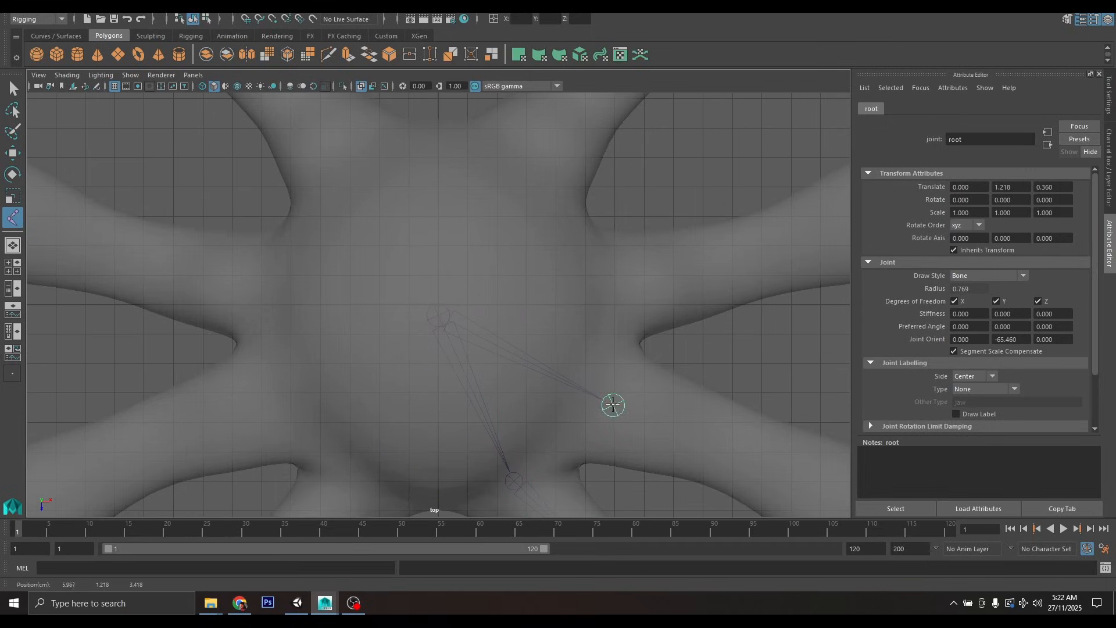
{"action": "scroll", "coordinate": [609, 405], "scroll_direction": "down", "scroll_amount": 3}
{"action": "scroll", "coordinate": [610, 405], "scroll_direction": "down", "scroll_amount": 2}
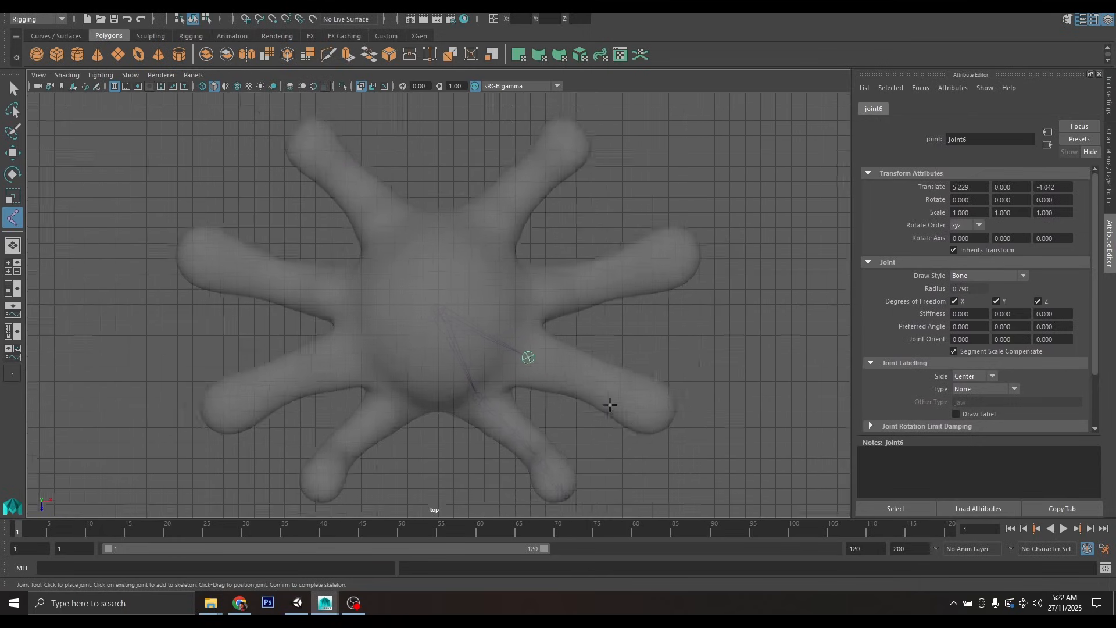
{"action": "scroll", "coordinate": [608, 403], "scroll_direction": "up", "scroll_amount": 2}
{"action": "left_click", "coordinate": [584, 383]}
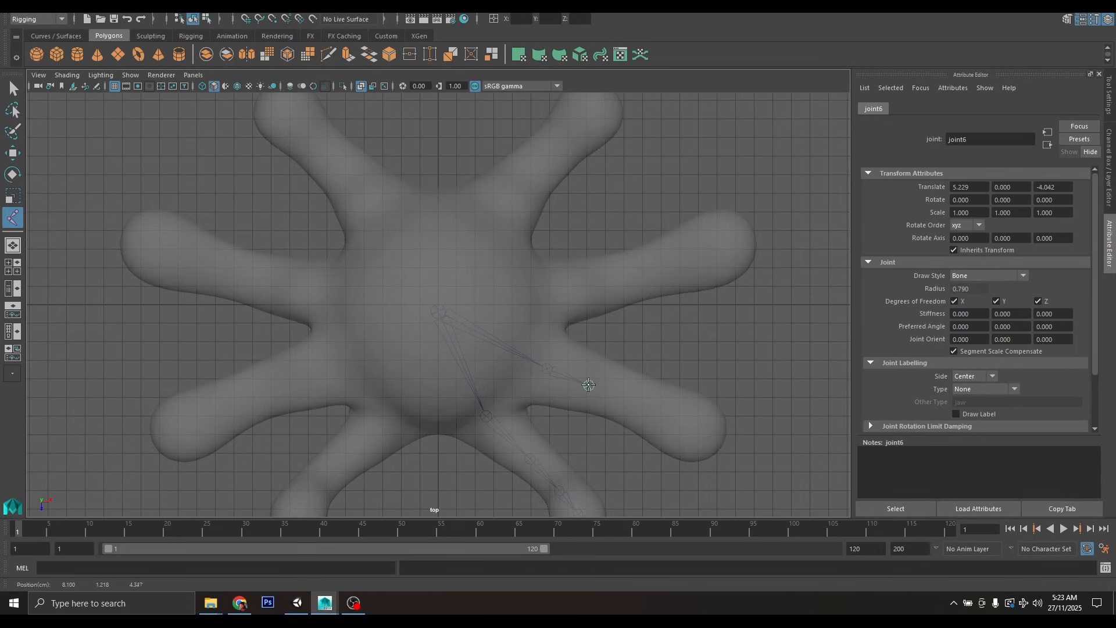
{"action": "left_click", "coordinate": [633, 406]}
{"action": "left_click", "coordinate": [676, 422]}
{"action": "left_click", "coordinate": [674, 426]}
{"action": "left_click", "coordinate": [703, 441]}
{"action": "key", "text": "w"}
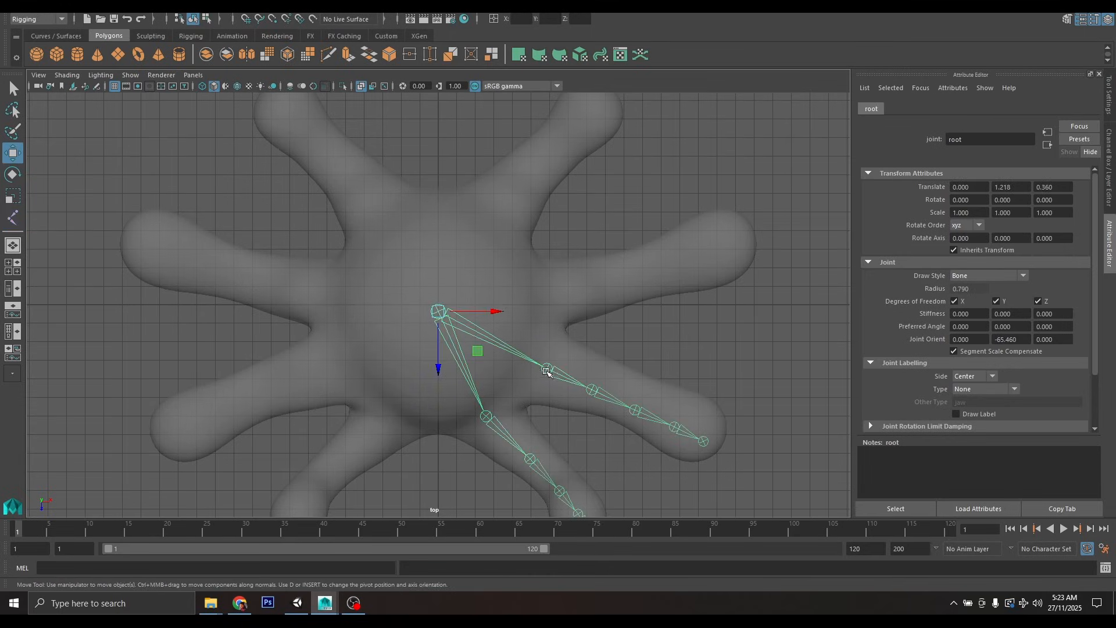
- Shift the inner joints of the second left arm's chain so that they follow the arm's centre line in the top view
{"action": "left_click", "coordinate": [547, 370]}
{"action": "left_click_drag", "start_coordinate": [549, 433], "coordinate": [592, 446]}
{"action": "left_click", "coordinate": [592, 392]}
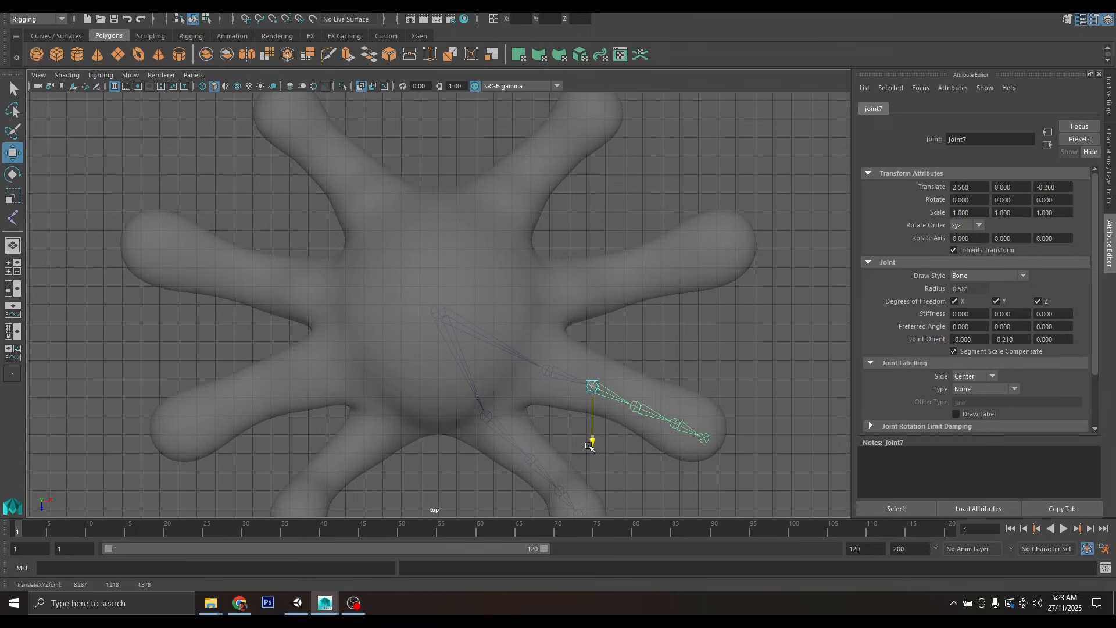
{"action": "key", "text": "Down"}
{"action": "left_click_drag", "start_coordinate": [642, 465], "coordinate": [637, 462]}
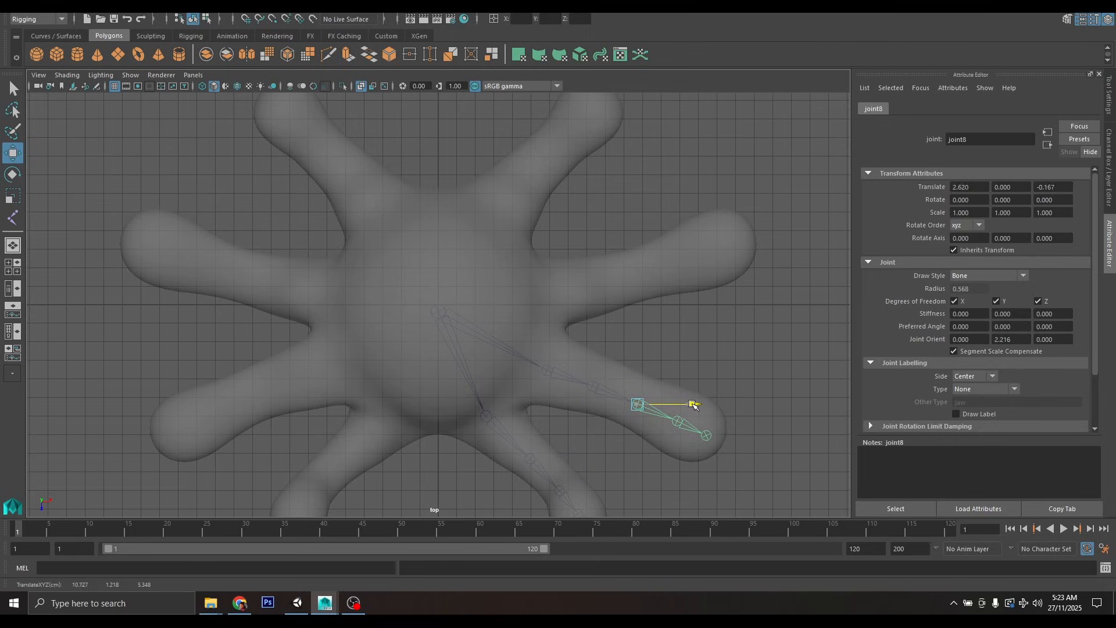
- Start a joint chain from the root joint with a joint at the base of the third left arm
{"action": "key", "text": "y"}
{"action": "left_click", "coordinate": [439, 312]}
{"action": "left_click", "coordinate": [552, 288]}
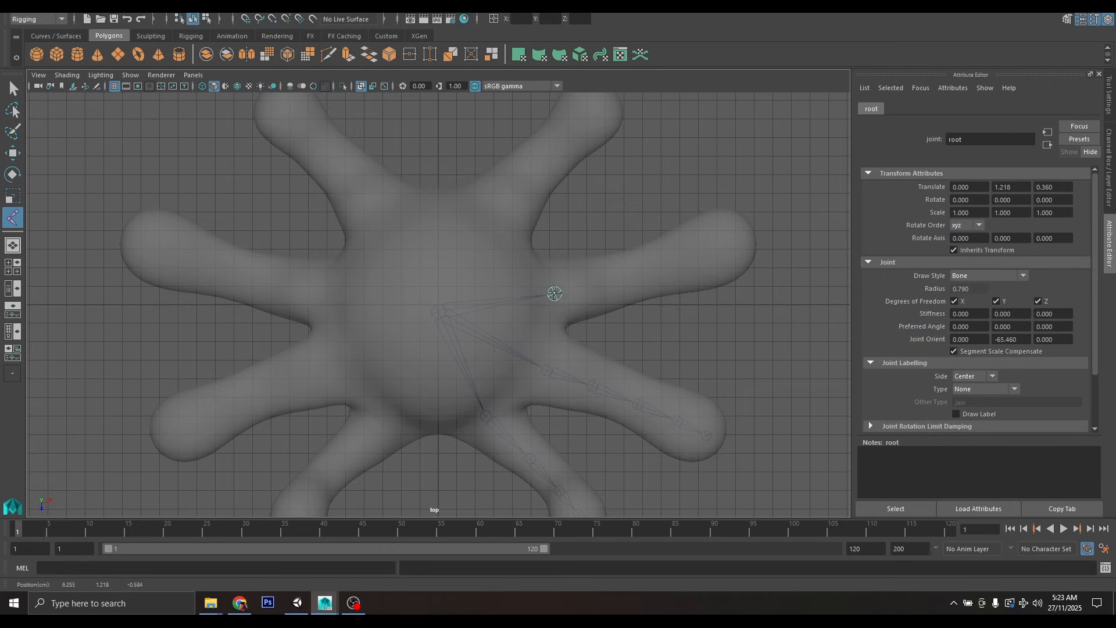
{"action": "left_click", "coordinate": [553, 292]}
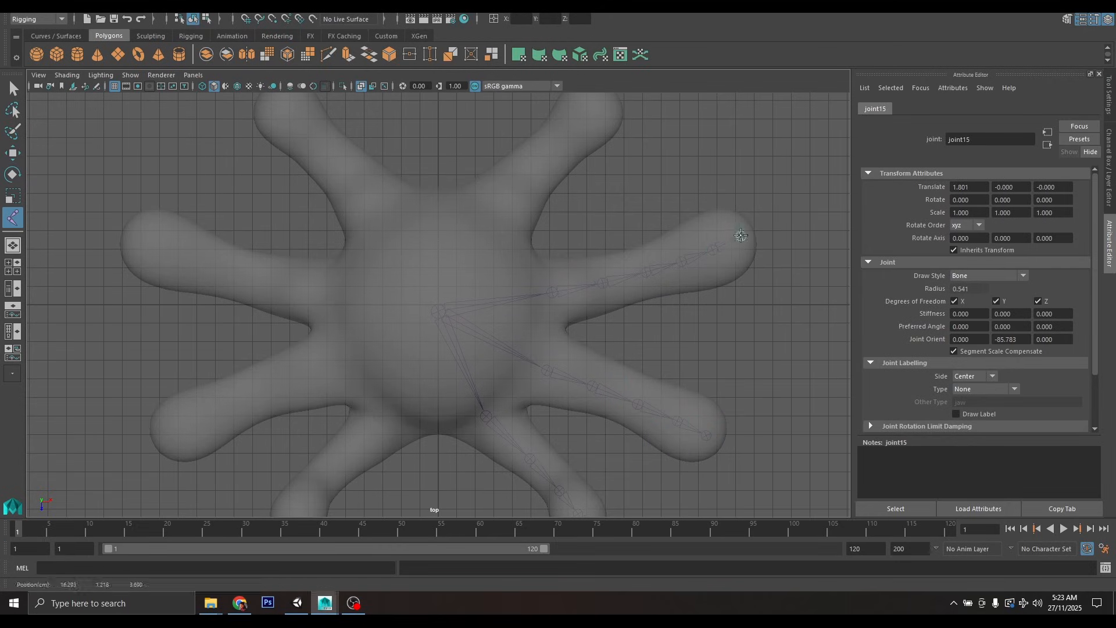
{"action": "scroll", "coordinate": [741, 235], "scroll_direction": "down", "scroll_amount": 1}
{"action": "scroll", "coordinate": [741, 235], "scroll_direction": "up", "scroll_amount": 2}
{"action": "key", "text": "ctrl+z"}
{"action": "key", "text": "ctrl+z"}
{"action": "key", "text": "ctrl+z"}
{"action": "key", "text": "ctrl+z"}
{"action": "key", "text": "ctrl+z"}
- Place four more joints along the third left arm out to its tip and finish the chain
{"action": "left_click", "coordinate": [640, 277]}
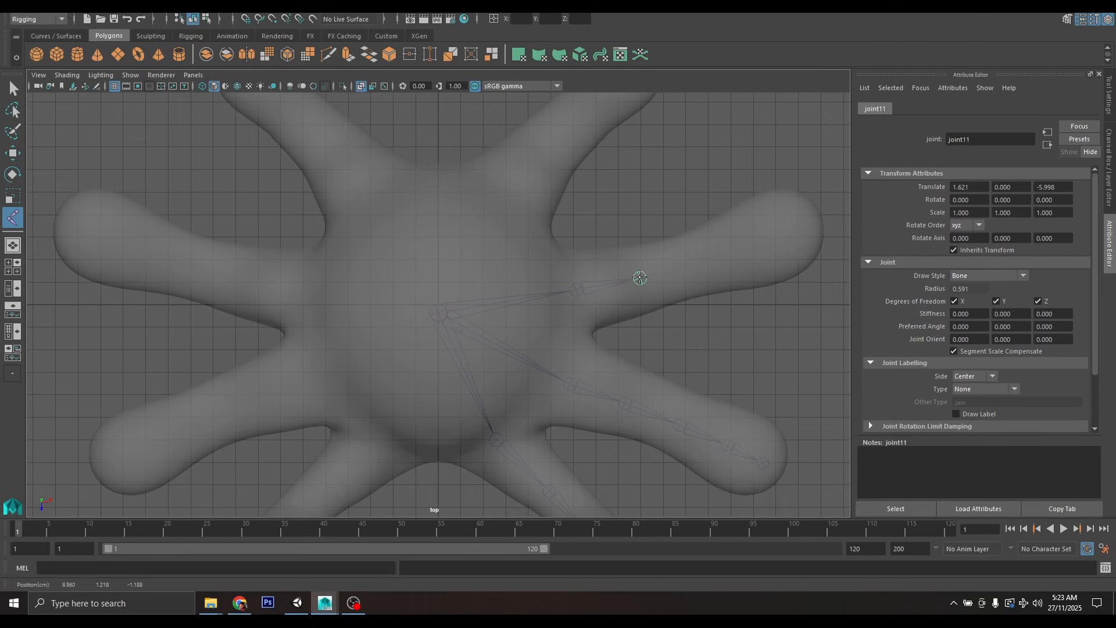
{"action": "left_click", "coordinate": [756, 243]}
{"action": "left_click", "coordinate": [808, 221]}
{"action": "key", "text": "w"}
{"action": "scroll", "coordinate": [808, 222], "scroll_direction": "down", "scroll_amount": 1}
- Draw a chain of five joints from the root joint along the rear left arm and finish it near the tip
{"action": "key", "text": "y"}
{"action": "left_click", "coordinate": [439, 312]}
{"action": "left_click", "coordinate": [499, 208]}
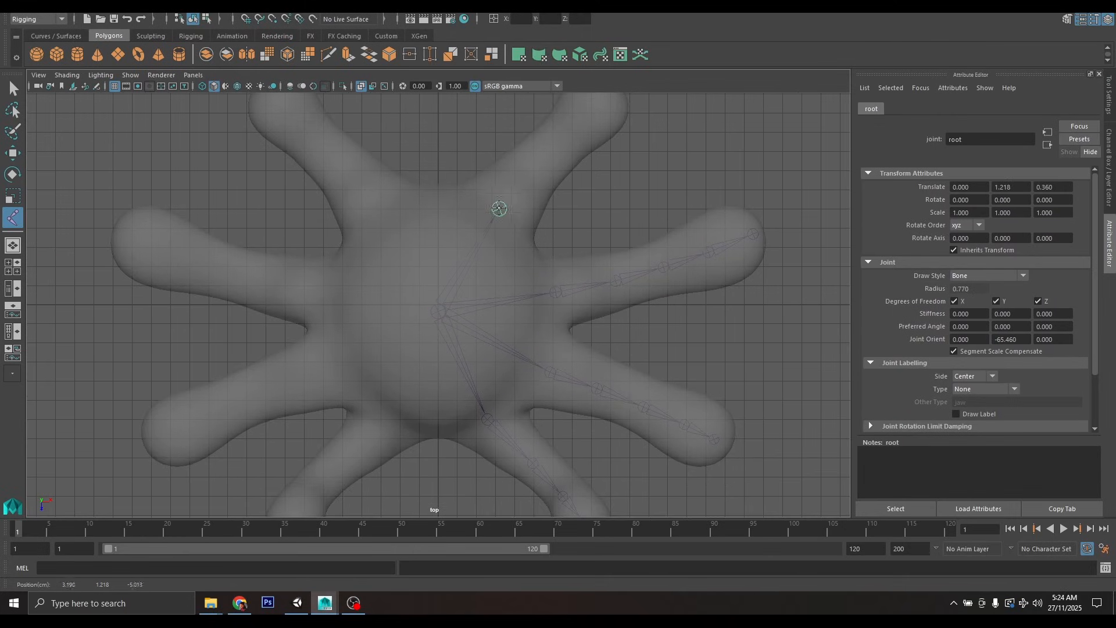
{"action": "left_click", "coordinate": [528, 174]}
{"action": "left_click", "coordinate": [555, 145]}
{"action": "left_click", "coordinate": [580, 121]}
{"action": "scroll", "coordinate": [582, 118], "scroll_direction": "down", "scroll_amount": 1}
{"action": "left_click", "coordinate": [583, 117]}
{"action": "key", "text": "w"}
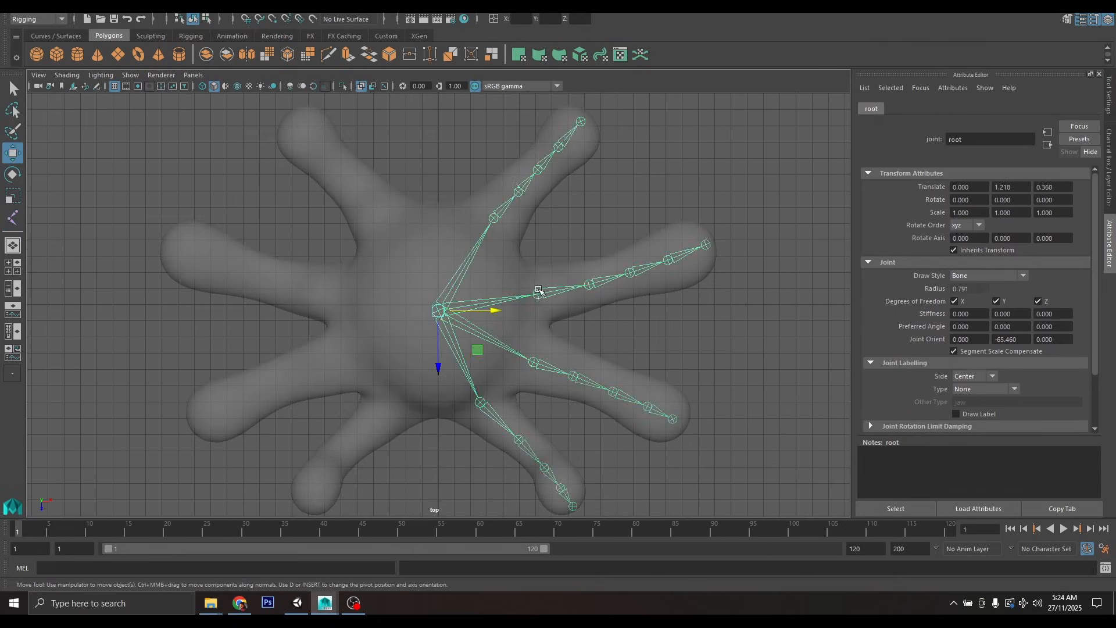
- Save the scene and bring up the four-view layout with the skeleton seen at an angle in the perspective view
{"action": "key", "text": "ctrl+s"}
{"action": "key", "text": "space"}
{"action": "key", "text": "space"}
{"action": "left_click_drag", "start_coordinate": [575, 314], "coordinate": [503, 353], "text": "alt"}
{"action": "key", "text": "space"}
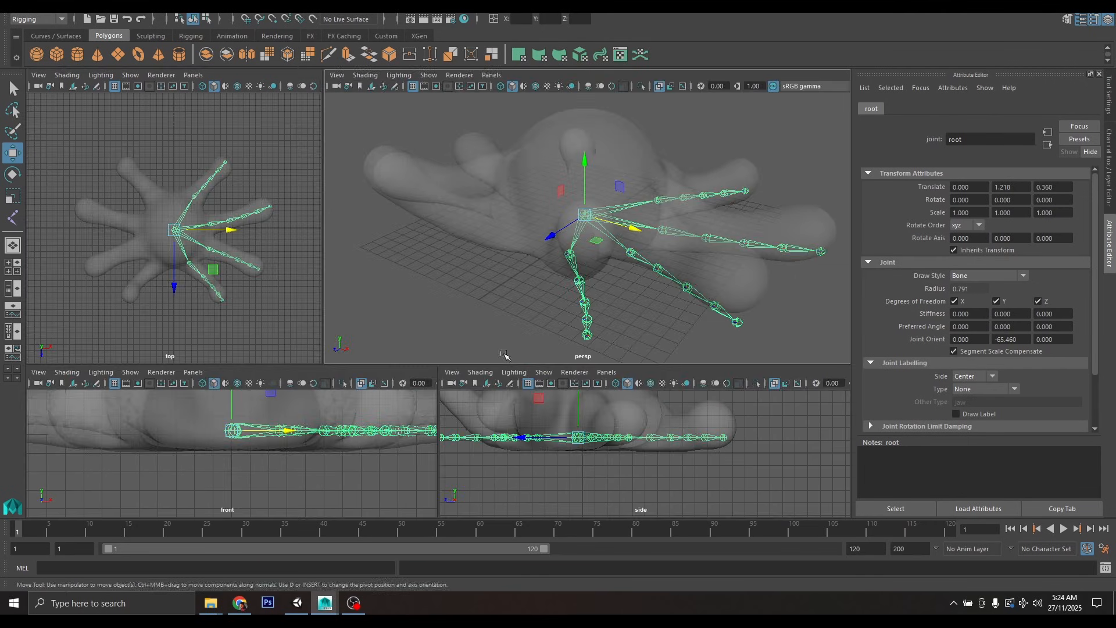
{"action": "key", "text": "space"}
{"action": "key", "text": "space"}
- Show the perspective view in wireframe and raise the front left arm's joints from the base outward to follow the arm's upward curve
{"action": "left_click", "coordinate": [618, 304]}
{"action": "scroll", "coordinate": [618, 304], "scroll_direction": "up", "scroll_amount": 5}
{"action": "left_click", "coordinate": [618, 304]}
{"action": "key", "text": "4"}
{"action": "left_click_drag", "start_coordinate": [617, 304], "coordinate": [523, 204], "text": "alt"}
{"action": "left_click_drag", "start_coordinate": [539, 183], "coordinate": [582, 124]}
{"action": "key", "text": "Down"}
{"action": "left_click_drag", "start_coordinate": [581, 123], "coordinate": [600, 142], "text": "alt"}
{"action": "key", "text": "Down"}
{"action": "left_click_drag", "start_coordinate": [600, 142], "coordinate": [566, 156], "text": "alt"}
{"action": "key", "text": "Down"}
{"action": "key", "text": "Down"}
- Raise the front left arm's tip joint and centre it inside the upturned end of the arm
{"action": "scroll", "coordinate": [590, 110], "scroll_direction": "up", "scroll_amount": 4}
{"action": "left_click_drag", "start_coordinate": [590, 110], "coordinate": [610, 134], "text": "alt"}
{"action": "left_click_drag", "start_coordinate": [613, 131], "coordinate": [613, 108]}
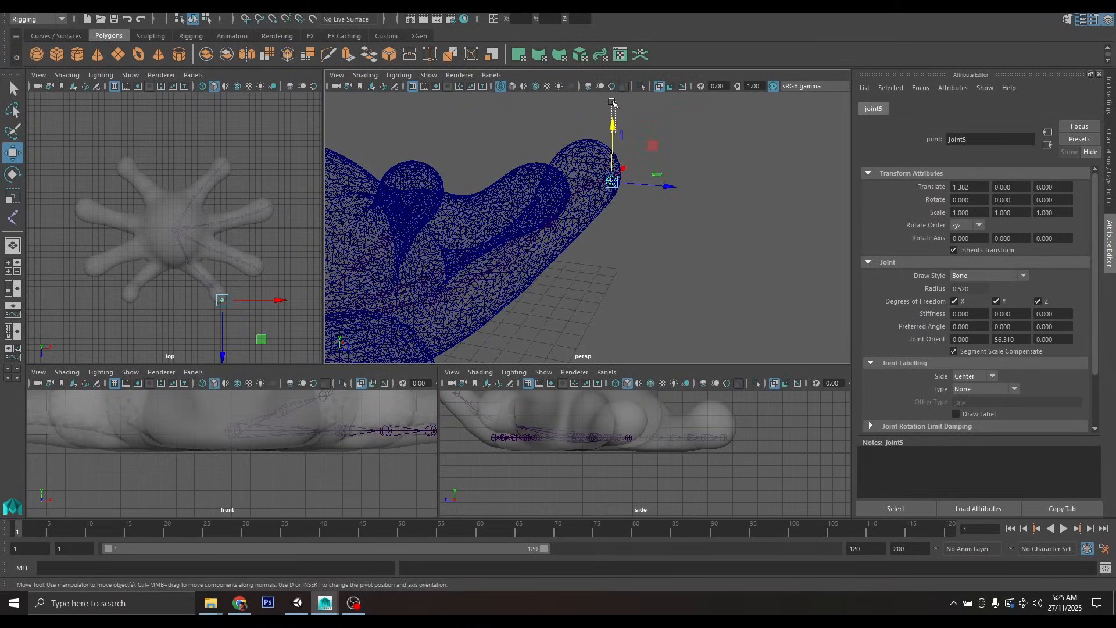
{"action": "key", "text": "f"}
{"action": "left_click_drag", "start_coordinate": [613, 174], "coordinate": [587, 231], "text": "alt"}
{"action": "left_click_drag", "start_coordinate": [633, 261], "coordinate": [622, 253]}
{"action": "left_click_drag", "start_coordinate": [609, 175], "coordinate": [600, 187]}
{"action": "left_click_drag", "start_coordinate": [612, 356], "coordinate": [558, 223], "text": "alt"}
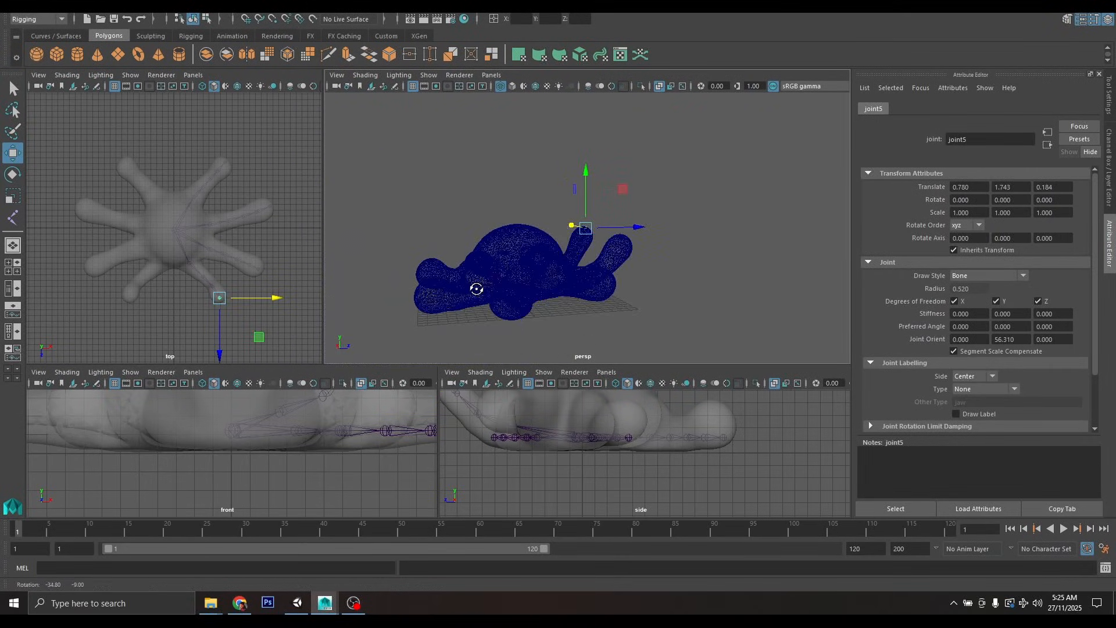
- Reposition the joints of the second left arm in the perspective view so that the chain runs through the middle of the mesh
{"action": "left_click_drag", "start_coordinate": [476, 289], "coordinate": [433, 311], "text": "alt"}
{"action": "scroll", "coordinate": [444, 267], "scroll_direction": "up", "scroll_amount": 8}
{"action": "left_click", "coordinate": [543, 279]}
{"action": "left_click_drag", "start_coordinate": [552, 279], "coordinate": [589, 244], "text": "alt"}
{"action": "left_click_drag", "start_coordinate": [588, 160], "coordinate": [546, 155]}
{"action": "left_click", "coordinate": [558, 180]}
{"action": "left_click", "coordinate": [582, 175]}
{"action": "left_click", "coordinate": [638, 156]}
{"action": "left_click_drag", "start_coordinate": [642, 126], "coordinate": [581, 192]}
{"action": "left_click", "coordinate": [674, 136]}
- Raise the third left arm's joints one after another from the base outward so that the chain follows the arm's slope
{"action": "left_click", "coordinate": [797, 263]}
{"action": "left_click_drag", "start_coordinate": [797, 256], "coordinate": [785, 233], "text": "alt"}
{"action": "left_click_drag", "start_coordinate": [812, 180], "coordinate": [813, 171]}
{"action": "left_click", "coordinate": [678, 218]}
{"action": "left_click_drag", "start_coordinate": [684, 167], "coordinate": [686, 162]}
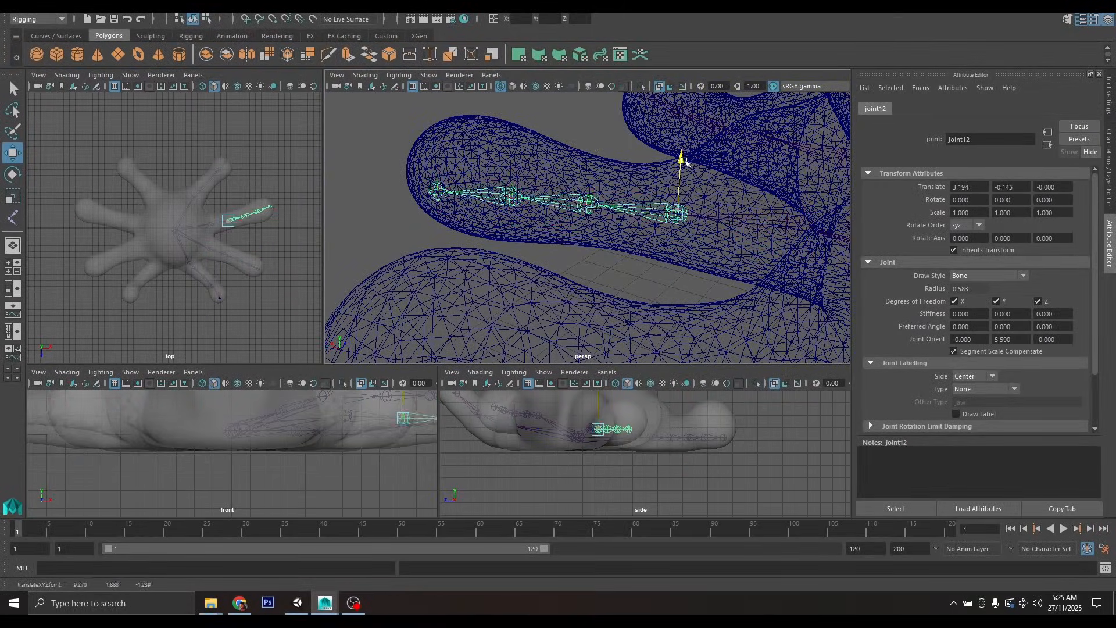
{"action": "left_click", "coordinate": [588, 203]}
{"action": "left_click_drag", "start_coordinate": [591, 150], "coordinate": [591, 145]}
{"action": "left_click", "coordinate": [510, 190]}
{"action": "left_click_drag", "start_coordinate": [510, 140], "coordinate": [510, 134]}
{"action": "left_click", "coordinate": [436, 178]}
- Raise the third left arm's base joint further and readjust the height of the joint next to it
{"action": "left_click", "coordinate": [794, 225]}
{"action": "left_click_drag", "start_coordinate": [806, 173], "coordinate": [813, 145]}
{"action": "left_click_drag", "start_coordinate": [682, 141], "coordinate": [681, 155]}
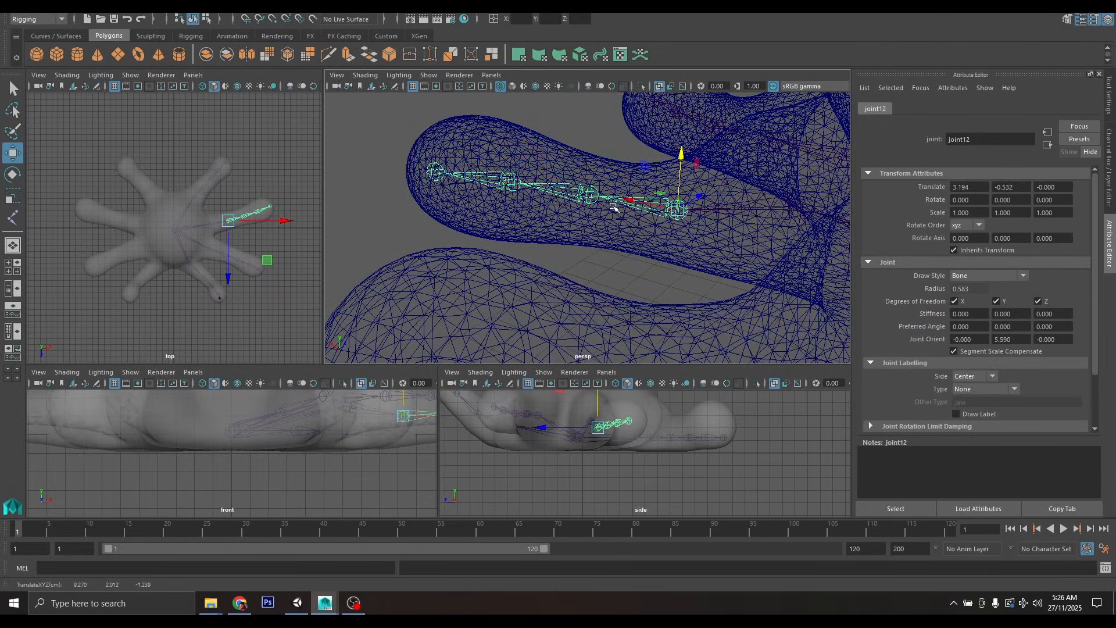
{"action": "left_click", "coordinate": [511, 182]}
{"action": "left_click_drag", "start_coordinate": [523, 192], "coordinate": [540, 177], "text": "alt"}
{"action": "left_click", "coordinate": [409, 192]}
- Raise the base of the rear left arm's joint chain toward the middle of the arm's thickness
{"action": "scroll", "coordinate": [660, 229], "scroll_direction": "down", "scroll_amount": 8}
{"action": "scroll", "coordinate": [575, 264], "scroll_direction": "up", "scroll_amount": 6}
{"action": "left_click_drag", "start_coordinate": [661, 229], "coordinate": [697, 233], "text": "alt"}
{"action": "left_click", "coordinate": [785, 240]}
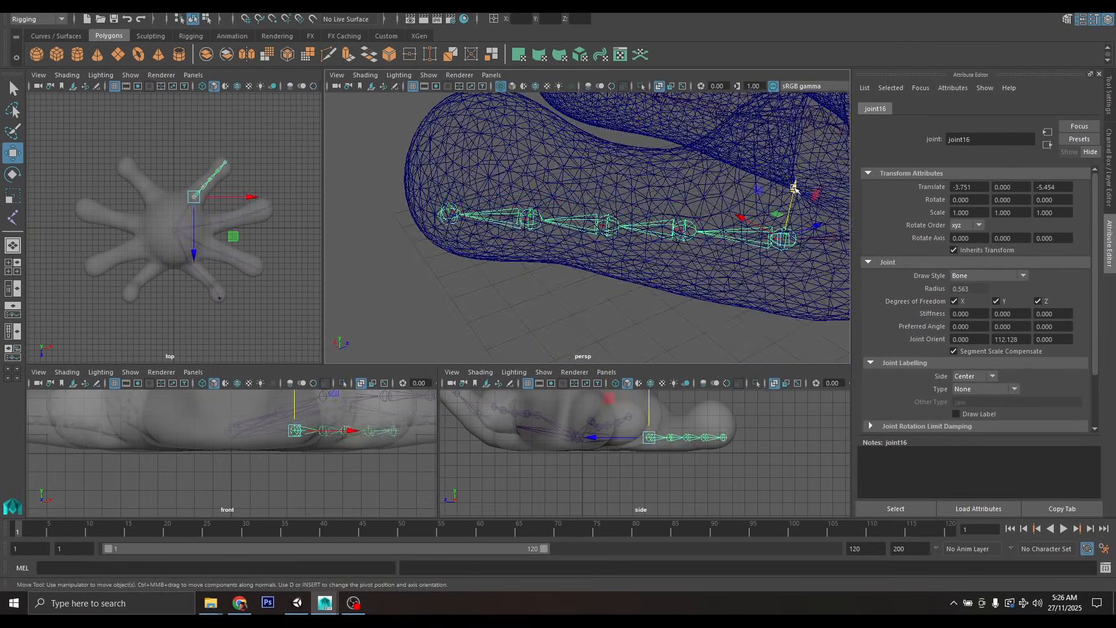
{"action": "left_click_drag", "start_coordinate": [795, 189], "coordinate": [797, 174]}
{"action": "scroll", "coordinate": [727, 180], "scroll_direction": "down", "scroll_amount": 5}
{"action": "left_click_drag", "start_coordinate": [707, 198], "coordinate": [707, 175], "text": "alt"}
{"action": "left_click_drag", "start_coordinate": [705, 175], "coordinate": [706, 167]}
- Raise the outer joints of the rear left arm, including the tip joint, to the centre of the arm's rounded end
{"action": "scroll", "coordinate": [705, 170], "scroll_direction": "up", "scroll_amount": 5}
{"action": "left_click", "coordinate": [602, 199]}
{"action": "left_click", "coordinate": [526, 198]}
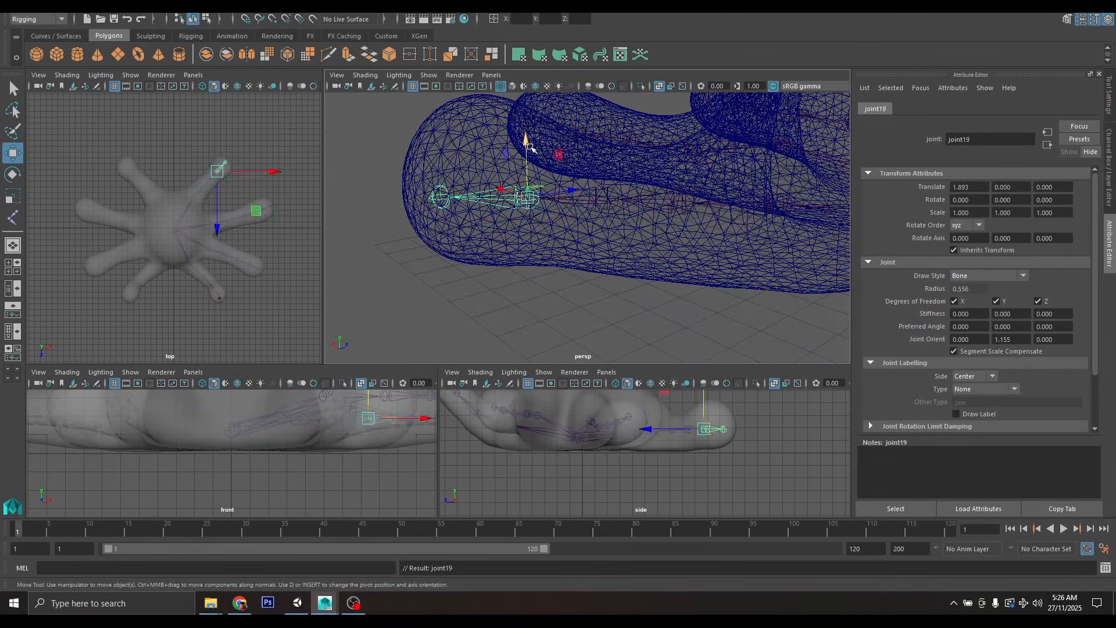
{"action": "left_click_drag", "start_coordinate": [528, 145], "coordinate": [528, 137]}
{"action": "left_click", "coordinate": [440, 187]}
{"action": "left_click_drag", "start_coordinate": [440, 133], "coordinate": [440, 113]}
- Rename the base joint of the front left arm as armFrontLeft1
{"action": "left_click_drag", "start_coordinate": [465, 192], "coordinate": [567, 262], "text": "alt"}
{"action": "scroll", "coordinate": [540, 255], "scroll_direction": "down", "scroll_amount": 6}
{"action": "left_click", "coordinate": [558, 285]}
{"action": "left_click_drag", "start_coordinate": [982, 139], "coordinate": [879, 160]}
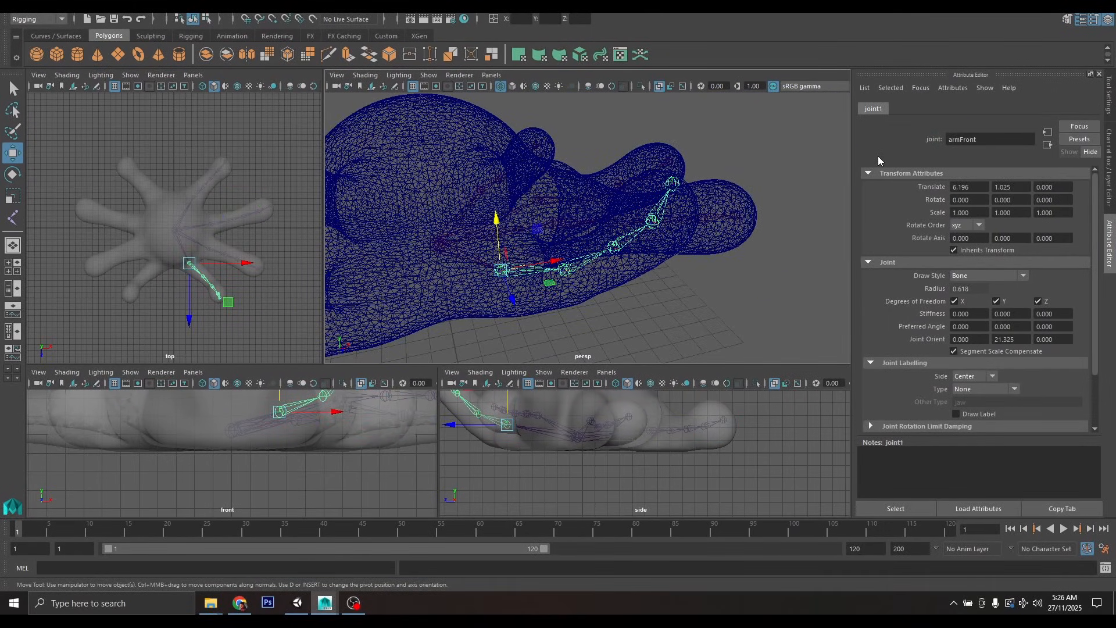
{"action": "key", "text": "Return"}
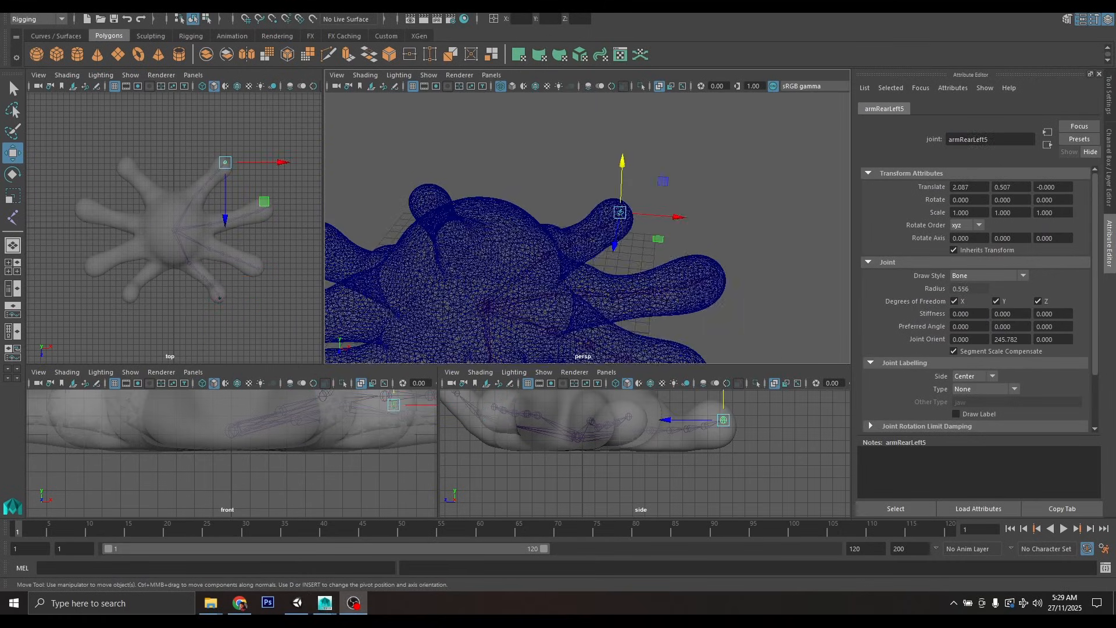
- Select joints on several left arms in the perspective view to check their names
{"action": "scroll", "coordinate": [541, 249], "scroll_direction": "up", "scroll_amount": 3}
{"action": "left_click", "coordinate": [540, 249]}
{"action": "left_click", "coordinate": [655, 217]}
{"action": "scroll", "coordinate": [504, 279], "scroll_direction": "down", "scroll_amount": 5}
{"action": "left_click_drag", "start_coordinate": [503, 279], "coordinate": [571, 272], "text": "alt"}
{"action": "scroll", "coordinate": [580, 323], "scroll_direction": "up", "scroll_amount": 5}
{"action": "left_click", "coordinate": [581, 318]}
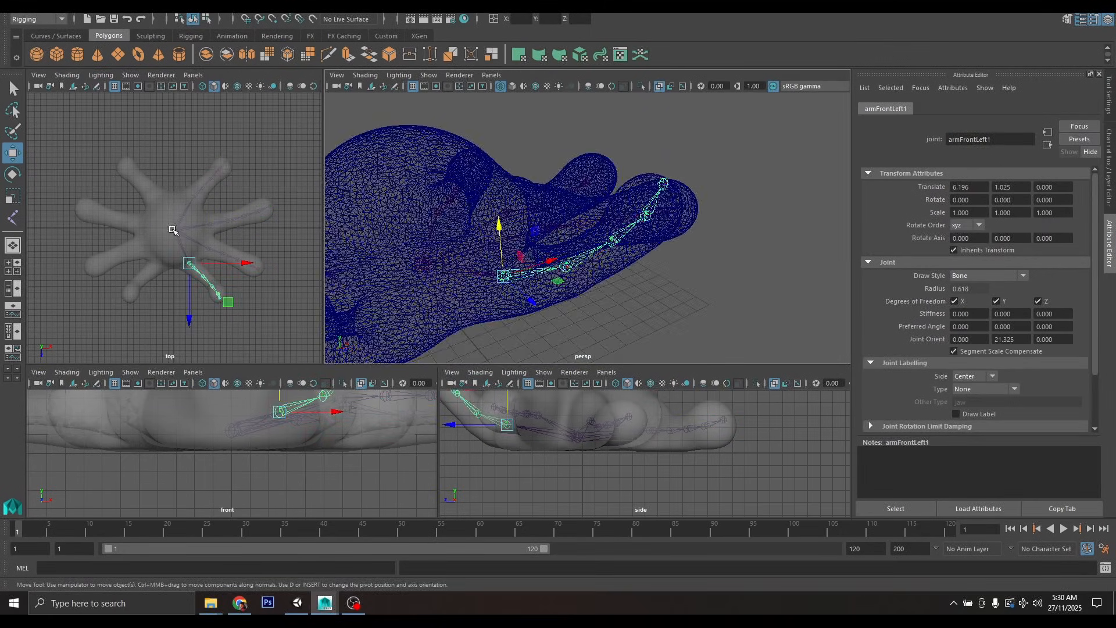
- Select the root joint and enlarge the front view to fill the workspace
{"action": "left_click_drag", "start_coordinate": [433, 231], "coordinate": [440, 179], "text": "alt"}
{"action": "left_click", "coordinate": [175, 231]}
{"action": "key", "text": "space"}
{"action": "left_click_drag", "start_coordinate": [433, 232], "coordinate": [440, 192], "text": "alt"}
{"action": "key", "text": "space"}
{"action": "key", "text": "space"}
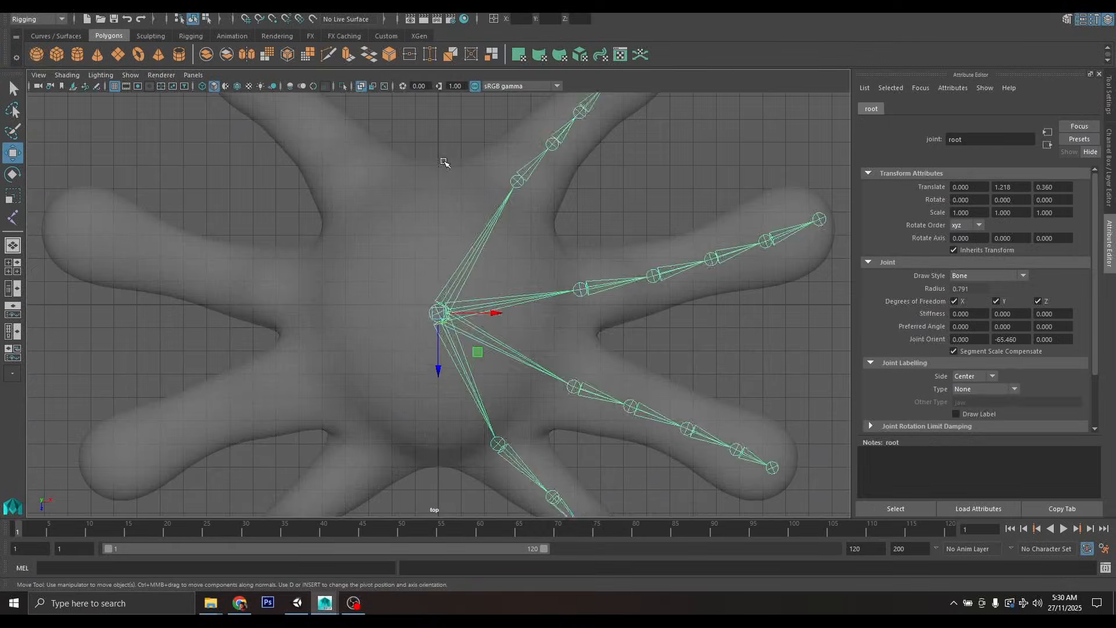
{"action": "left_click", "coordinate": [444, 162]}
{"action": "left_click", "coordinate": [438, 313]}
{"action": "left_click", "coordinate": [235, 7]}
{"action": "left_click", "coordinate": [435, 253]}
{"action": "key", "text": "space"}
{"action": "key", "text": "space"}
- Create a vertical joint chain from the root to the top of the head and name its joints spine1, spine2 and spine3
{"action": "left_click", "coordinate": [209, 7]}
{"action": "left_click", "coordinate": [225, 31]}
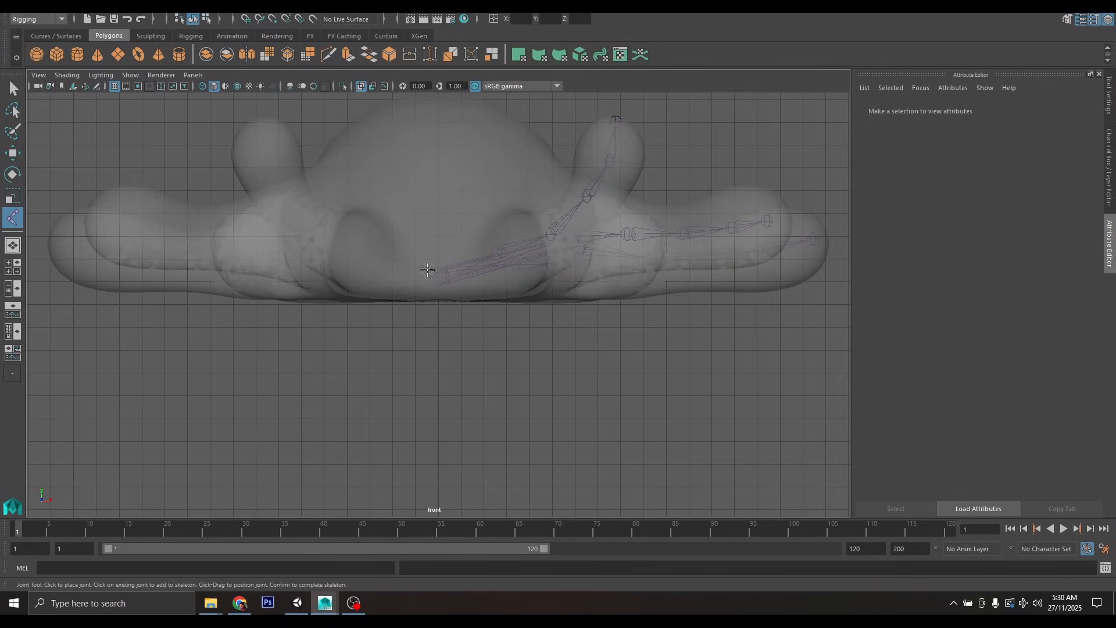
{"action": "left_click", "coordinate": [438, 277]}
{"action": "left_click", "coordinate": [436, 191]}
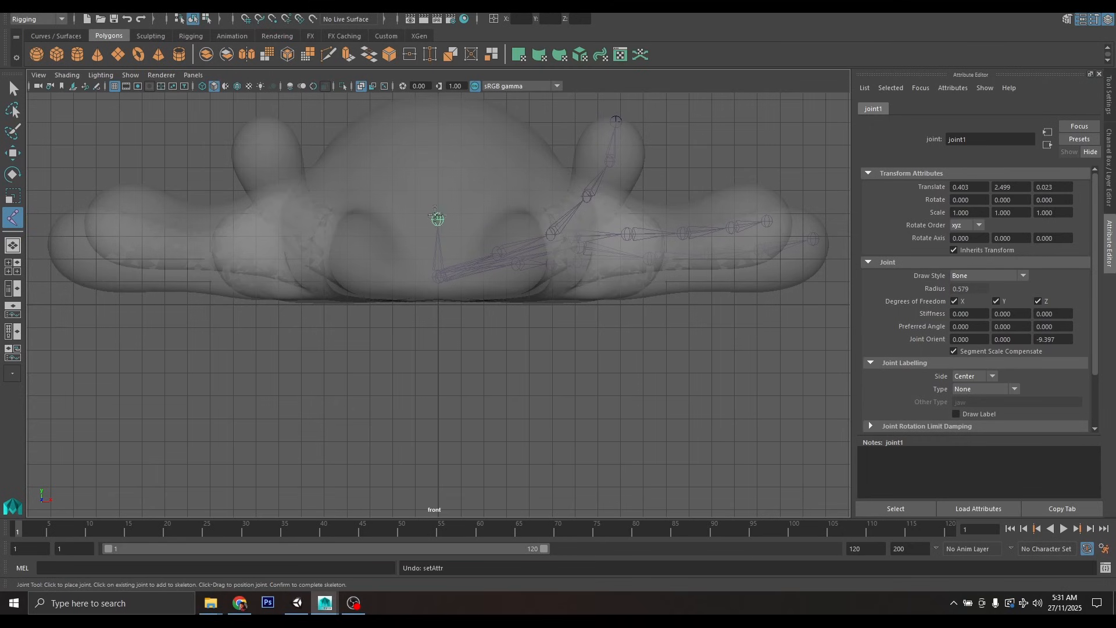
{"action": "left_click", "coordinate": [438, 171]}
{"action": "left_click", "coordinate": [438, 97]}
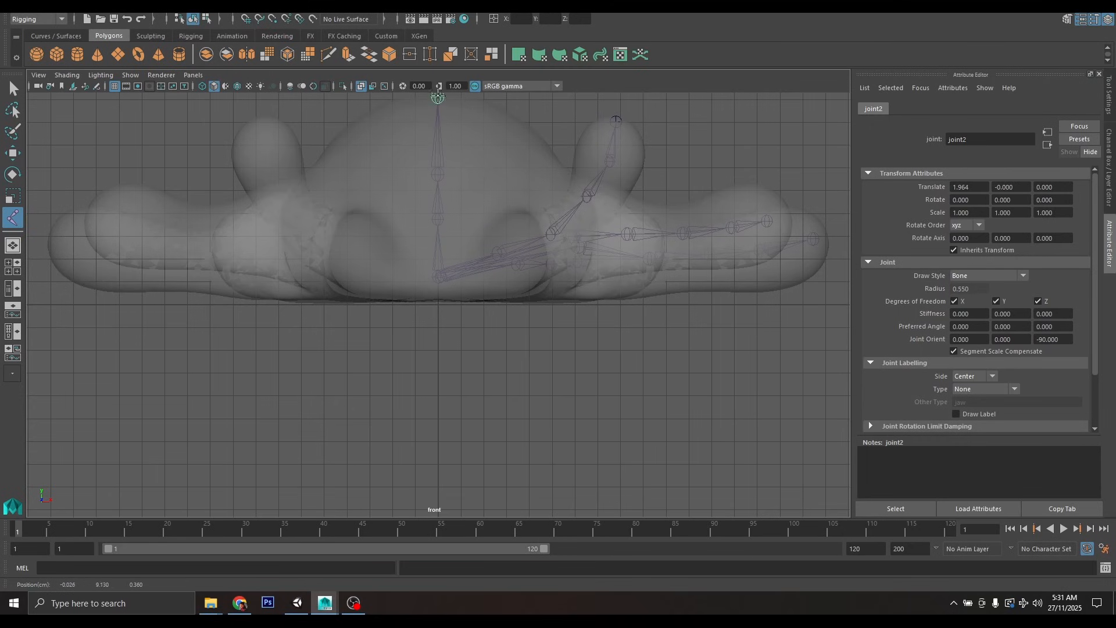
{"action": "key", "text": "Return"}
{"action": "key", "text": "space"}
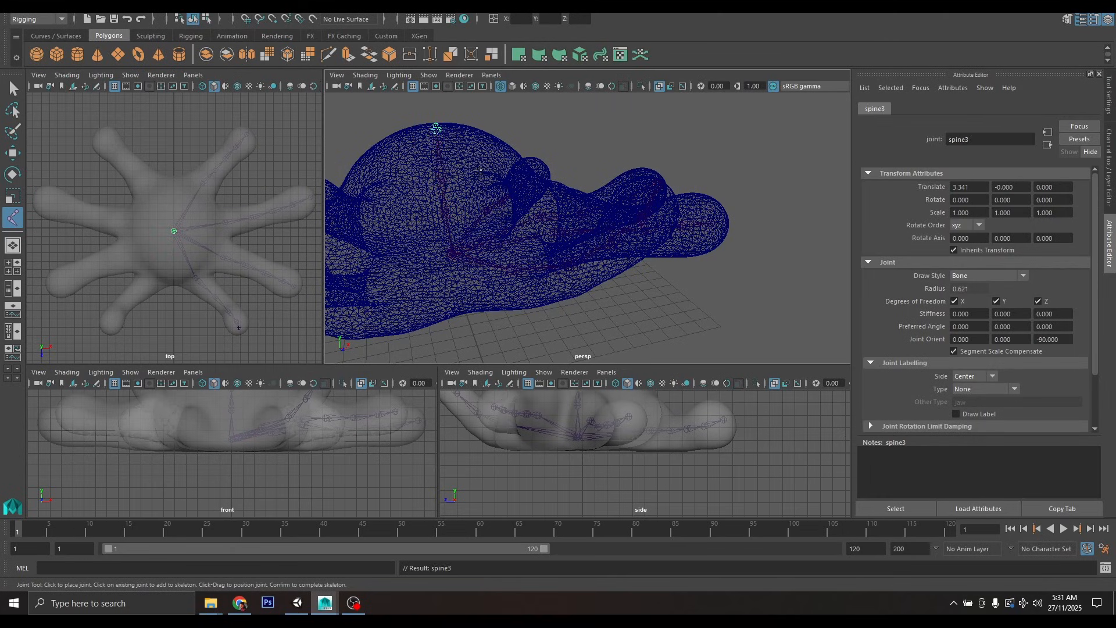
{"action": "key", "text": "w"}
{"action": "left_click", "coordinate": [428, 228]}
{"action": "left_click", "coordinate": [447, 218]}
{"action": "left_click_drag", "start_coordinate": [465, 205], "coordinate": [527, 210], "text": "alt"}
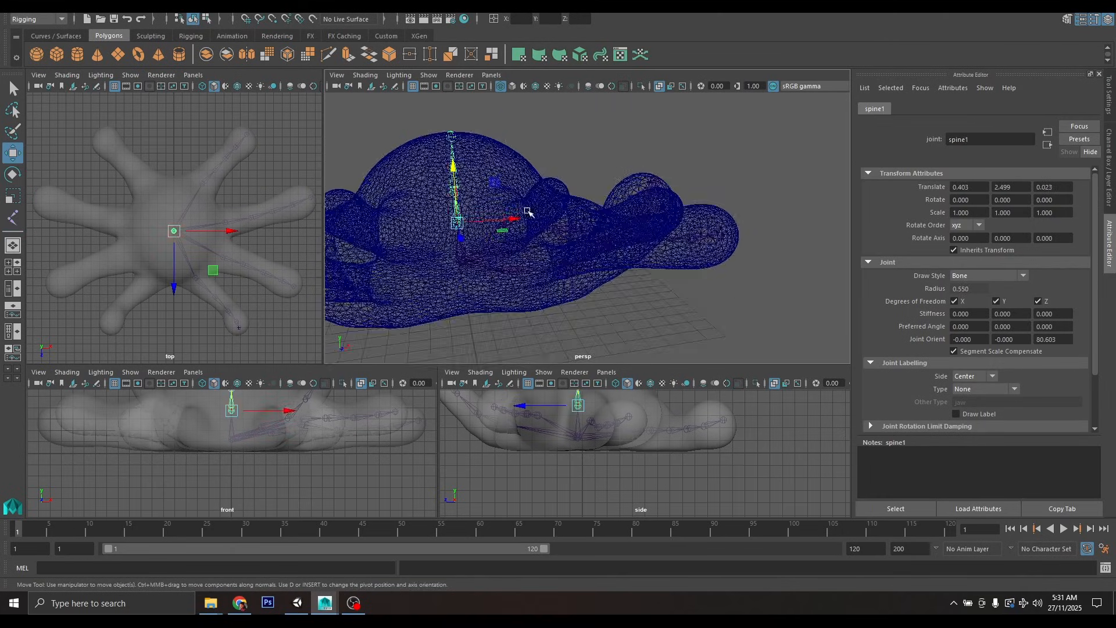
- Branch three joints off spine2 toward the left side of the head in the front view
{"action": "key", "text": "space"}
{"action": "key", "text": "y"}
{"action": "left_click", "coordinate": [438, 174]}
{"action": "left_click", "coordinate": [479, 176]}
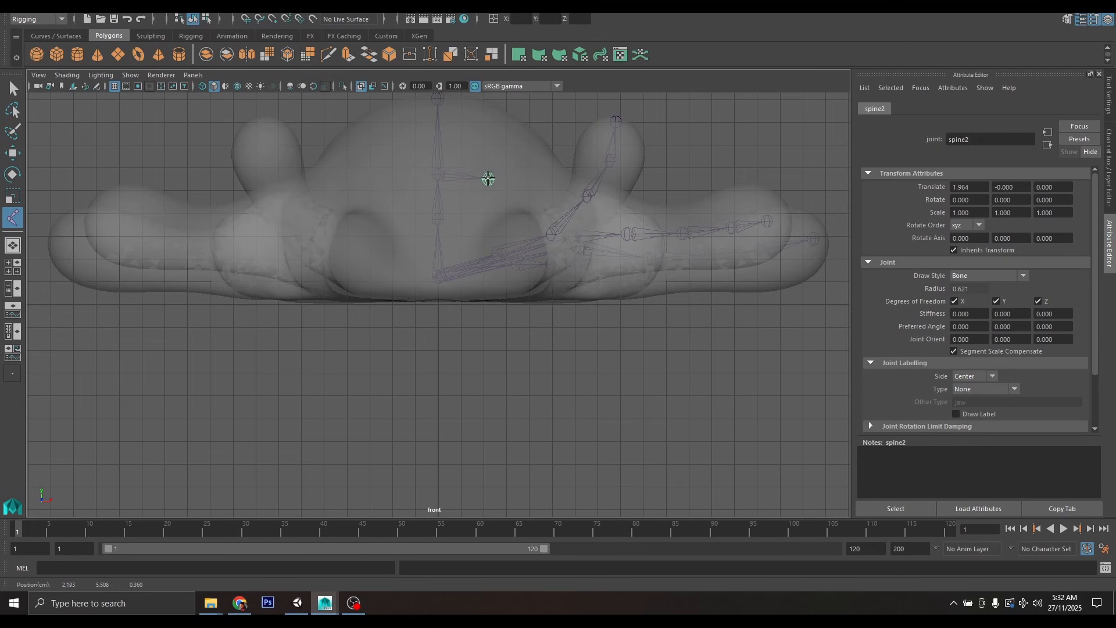
{"action": "mouse_move", "coordinate": [487, 179]}
{"action": "left_mouse_down"}
{"action": "mouse_move", "coordinate": [482, 188]}
{"action": "mouse_move", "coordinate": [499, 169]}
{"action": "left_mouse_up"}
{"action": "key", "text": "w"}
{"action": "key", "text": "y"}
{"action": "left_click", "coordinate": [438, 174]}
{"action": "key", "text": "w"}
{"action": "key", "text": "y"}
{"action": "left_click", "coordinate": [437, 175]}
{"action": "left_click", "coordinate": [499, 152]}
- Reposition the new branch joints around the front, side and rear of the head's left half in the perspective view
{"action": "key", "text": "w"}
{"action": "key", "text": "space"}
{"action": "key", "text": "space"}
{"action": "left_click", "coordinate": [306, 229]}
{"action": "left_click_drag", "start_coordinate": [306, 230], "coordinate": [419, 279], "text": "alt"}
{"action": "left_click", "coordinate": [436, 303]}
{"action": "left_click_drag", "start_coordinate": [474, 304], "coordinate": [500, 372]}
{"action": "left_click", "coordinate": [474, 304]}
{"action": "left_click_drag", "start_coordinate": [517, 300], "coordinate": [468, 279]}
{"action": "left_click", "coordinate": [491, 278]}
{"action": "left_click_drag", "start_coordinate": [468, 192], "coordinate": [469, 181]}
{"action": "left_click_drag", "start_coordinate": [610, 291], "coordinate": [502, 300], "text": "alt"}
{"action": "left_click_drag", "start_coordinate": [502, 299], "coordinate": [549, 277], "text": "alt"}
{"action": "left_click_drag", "start_coordinate": [549, 277], "coordinate": [410, 300]}
{"action": "left_click", "coordinate": [477, 320]}
- Select one of the head joints and rename it as head
{"action": "left_click", "coordinate": [381, 204]}
{"action": "double_click", "coordinate": [958, 140]}
{"action": "type", "text": "head"}
{"action": "key", "text": "Return"}
- Add a joint from the root to the rear centre of the body in the top view
{"action": "left_click_drag", "start_coordinate": [511, 256], "coordinate": [491, 381], "text": "alt"}
{"action": "left_click", "coordinate": [487, 392]}
{"action": "left_click", "coordinate": [12, 217]}
{"action": "key", "text": "space"}
{"action": "left_click", "coordinate": [174, 231]}
{"action": "left_click", "coordinate": [174, 183]}
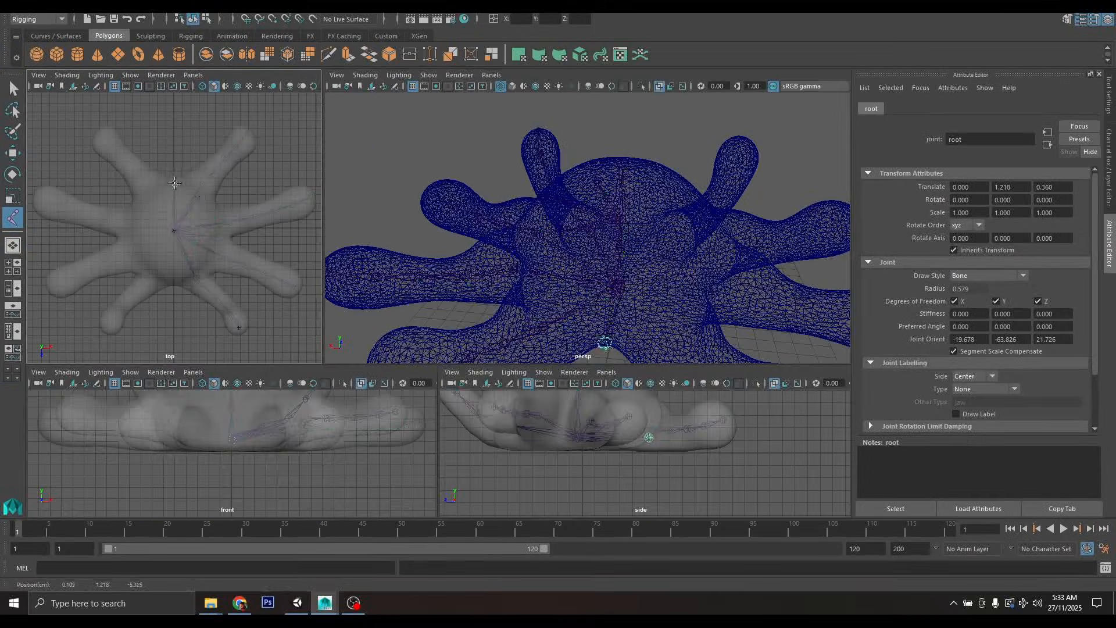
{"action": "left_click_drag", "start_coordinate": [174, 183], "coordinate": [175, 179]}
- Shift the new rear joint onto the body's centre line in the top view
{"action": "key", "text": "w"}
{"action": "key", "text": "space"}
{"action": "scroll", "coordinate": [459, 174], "scroll_direction": "up", "scroll_amount": 1}
{"action": "left_click", "coordinate": [443, 145]}
{"action": "left_click_drag", "start_coordinate": [500, 146], "coordinate": [496, 147]}
{"action": "key", "text": "space"}
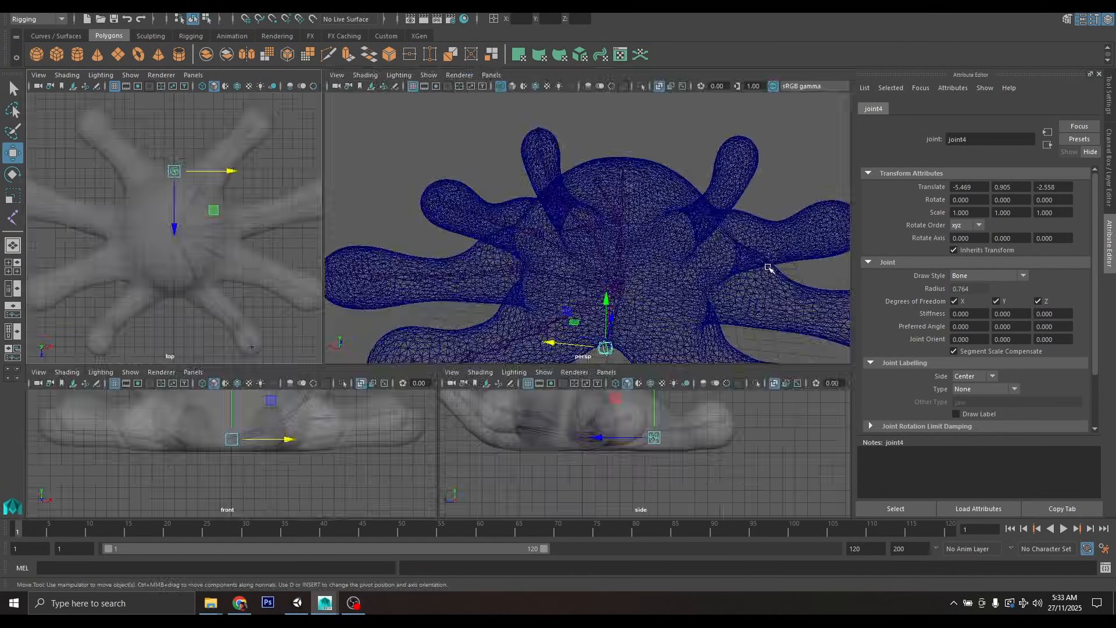
- Raise the rear joint inside the body in the perspective view and rename it as tail
{"action": "key", "text": "space"}
{"action": "left_click_drag", "start_coordinate": [593, 373], "coordinate": [558, 325], "text": "alt"}
{"action": "mouse_move", "coordinate": [518, 384]}
{"action": "left_mouse_down"}
{"action": "mouse_move", "coordinate": [519, 354]}
{"action": "mouse_move", "coordinate": [500, 407]}
{"action": "mouse_move", "coordinate": [585, 416]}
{"action": "mouse_move", "coordinate": [576, 431]}
{"action": "mouse_move", "coordinate": [532, 387]}
{"action": "left_mouse_up"}
{"action": "left_click", "coordinate": [485, 375]}
{"action": "left_click", "coordinate": [584, 430]}
{"action": "left_click_drag", "start_coordinate": [507, 318], "coordinate": [508, 305]}
{"action": "left_click_drag", "start_coordinate": [507, 314], "coordinate": [534, 380], "text": "alt"}
{"action": "left_click_drag", "start_coordinate": [534, 379], "coordinate": [586, 398], "text": "alt"}
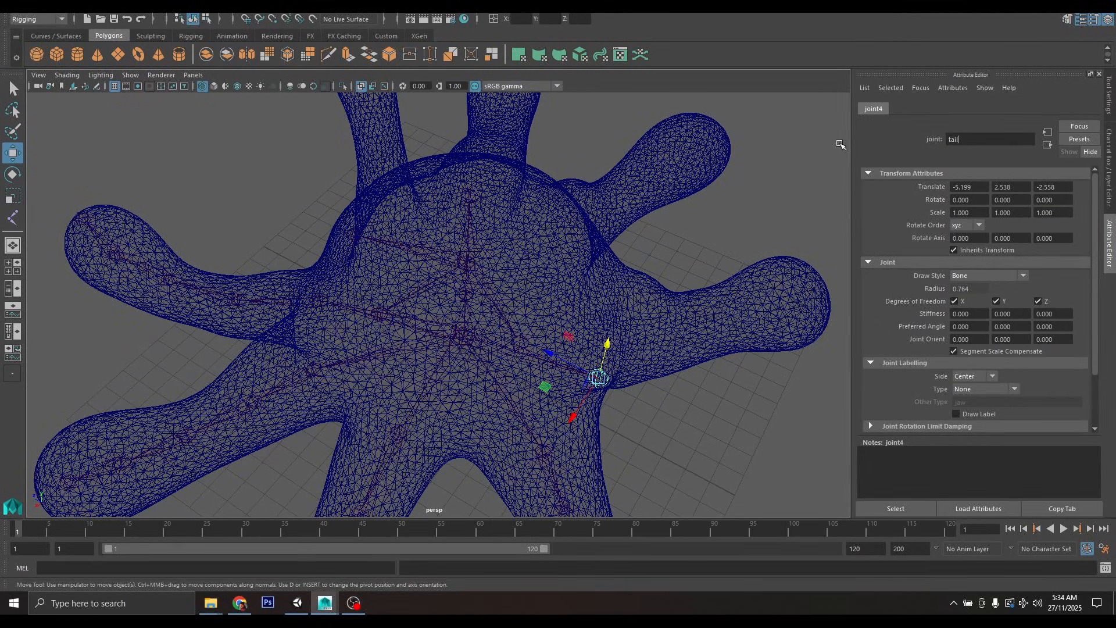
- Add a joint from spine2 to the rear centre of the head in the top view and name it back
{"action": "left_click_drag", "start_coordinate": [561, 318], "coordinate": [493, 289], "text": "alt"}
{"action": "left_click", "coordinate": [492, 286]}
{"action": "key", "text": "space"}
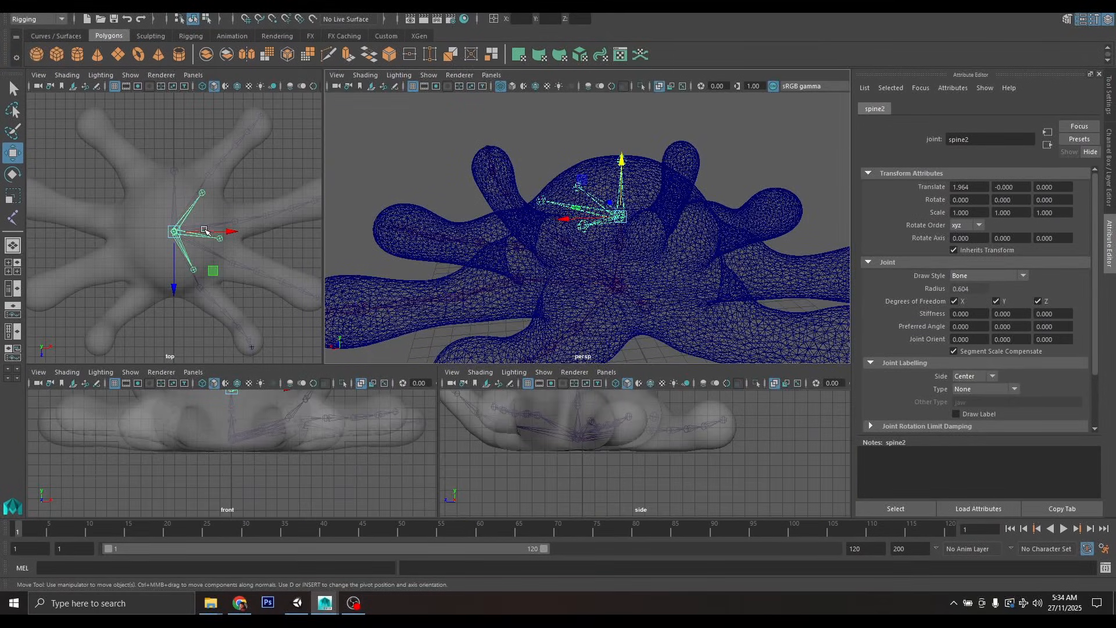
{"action": "scroll", "coordinate": [573, 205], "scroll_direction": "up", "scroll_amount": 5}
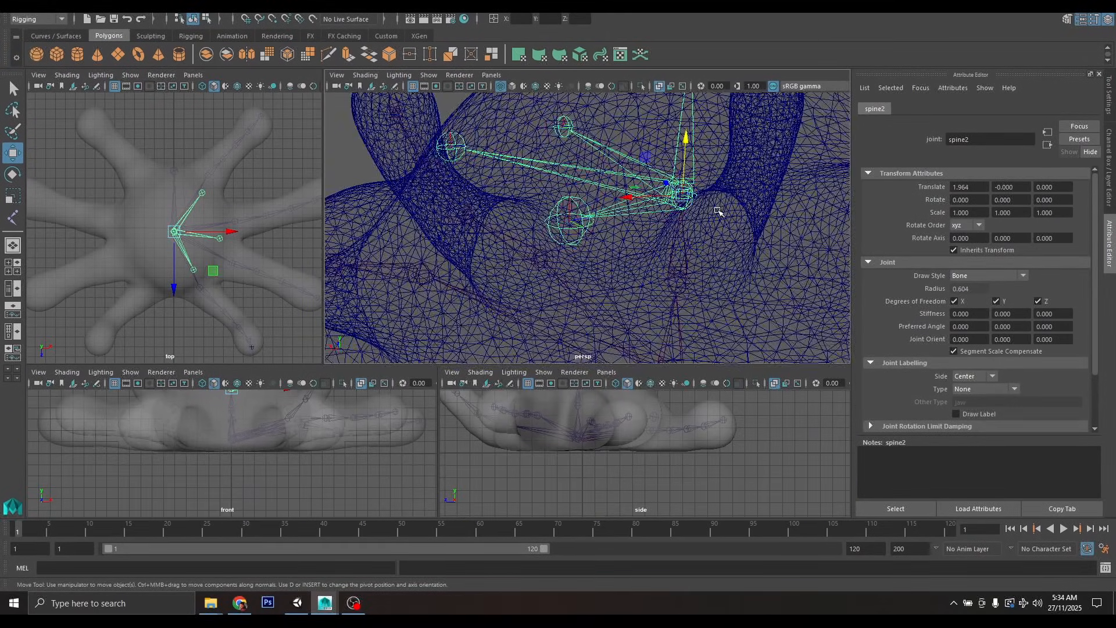
{"action": "key", "text": "y"}
{"action": "left_click", "coordinate": [691, 199]}
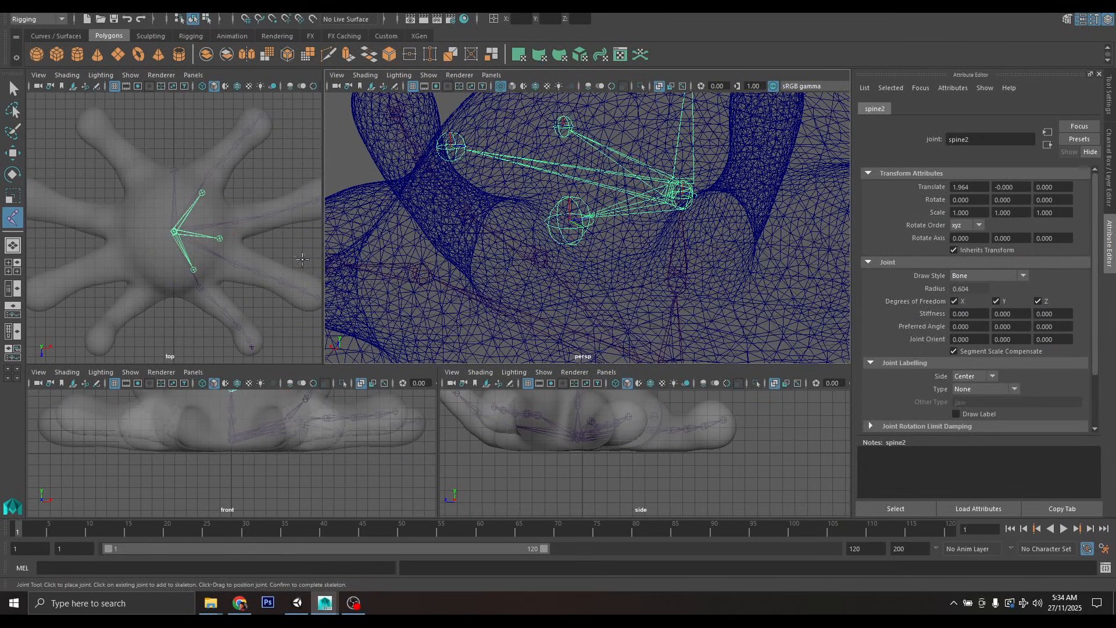
{"action": "mouse_move", "coordinate": [170, 173]}
{"action": "left_mouse_down"}
{"action": "mouse_move", "coordinate": [100, 172]}
{"action": "mouse_move", "coordinate": [174, 173]}
{"action": "left_mouse_up"}
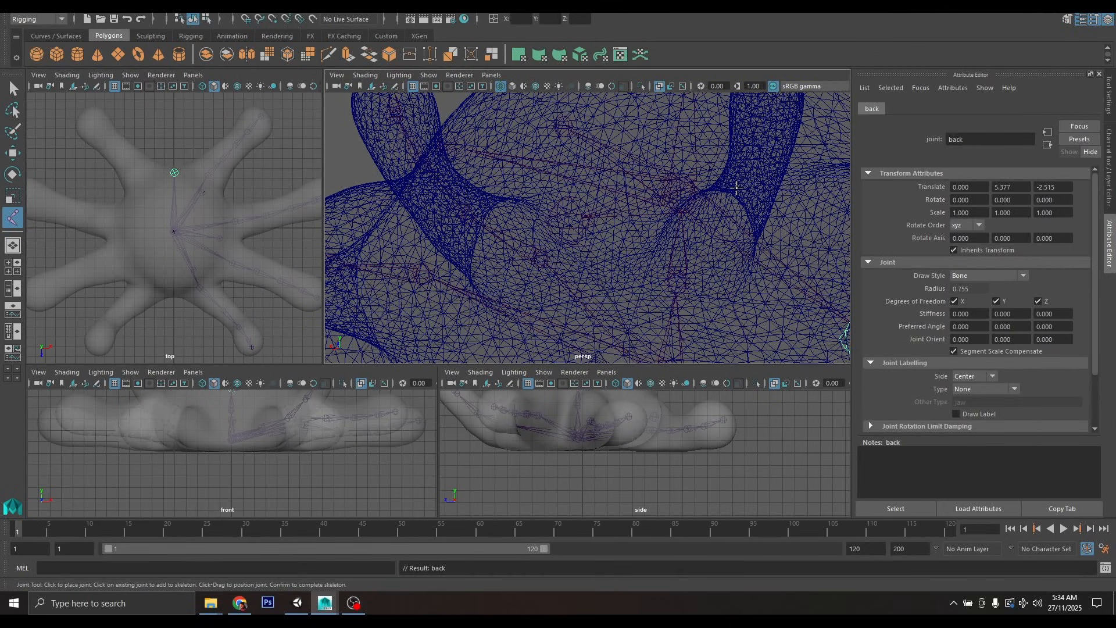
- Check the placement of the back joint and the head branches around spine2 in the perspective view
{"action": "key", "text": "space"}
{"action": "left_click_drag", "start_coordinate": [635, 275], "coordinate": [486, 270], "text": "alt"}
{"action": "key", "text": "w"}
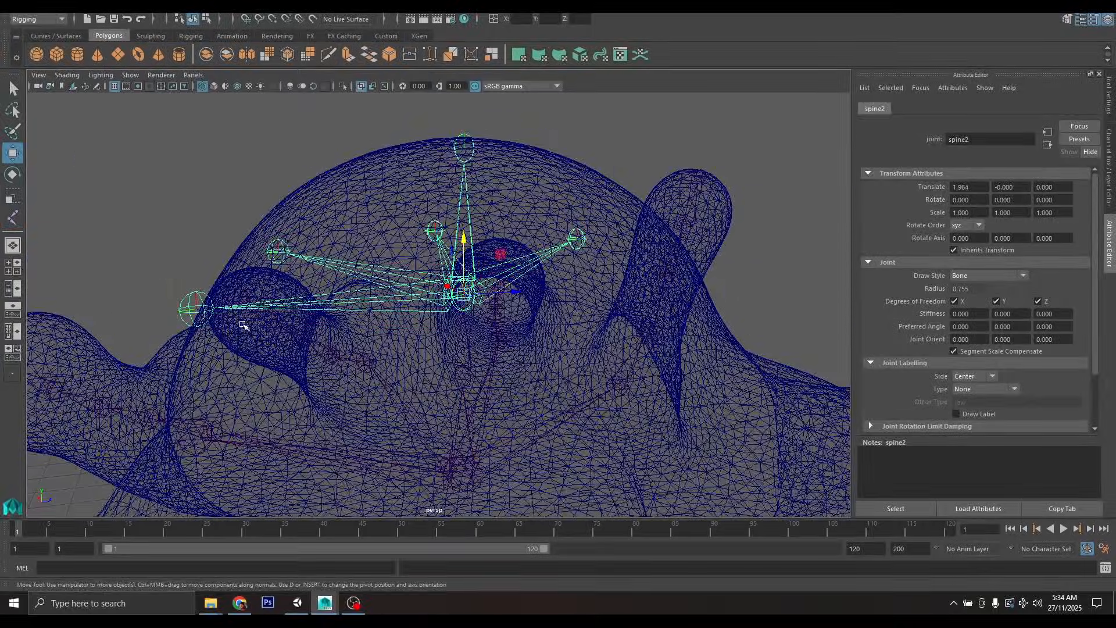
{"action": "left_click_drag", "start_coordinate": [243, 325], "coordinate": [255, 305], "text": "alt"}
{"action": "left_click", "coordinate": [192, 308]}
{"action": "left_click_drag", "start_coordinate": [552, 291], "coordinate": [356, 365], "text": "alt"}
{"action": "scroll", "coordinate": [403, 309], "scroll_direction": "down", "scroll_amount": 5}
{"action": "scroll", "coordinate": [377, 328], "scroll_direction": "up", "scroll_amount": 4}
- Add a joint from spine1 forward to the front of the face in the side view
{"action": "left_click", "coordinate": [382, 359]}
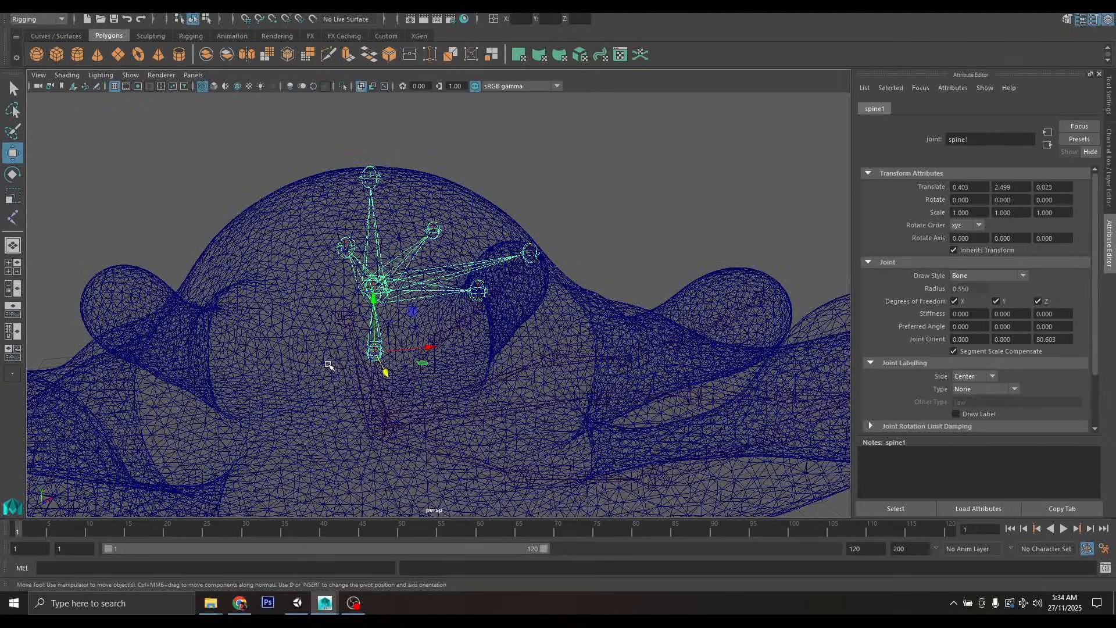
{"action": "key", "text": "space"}
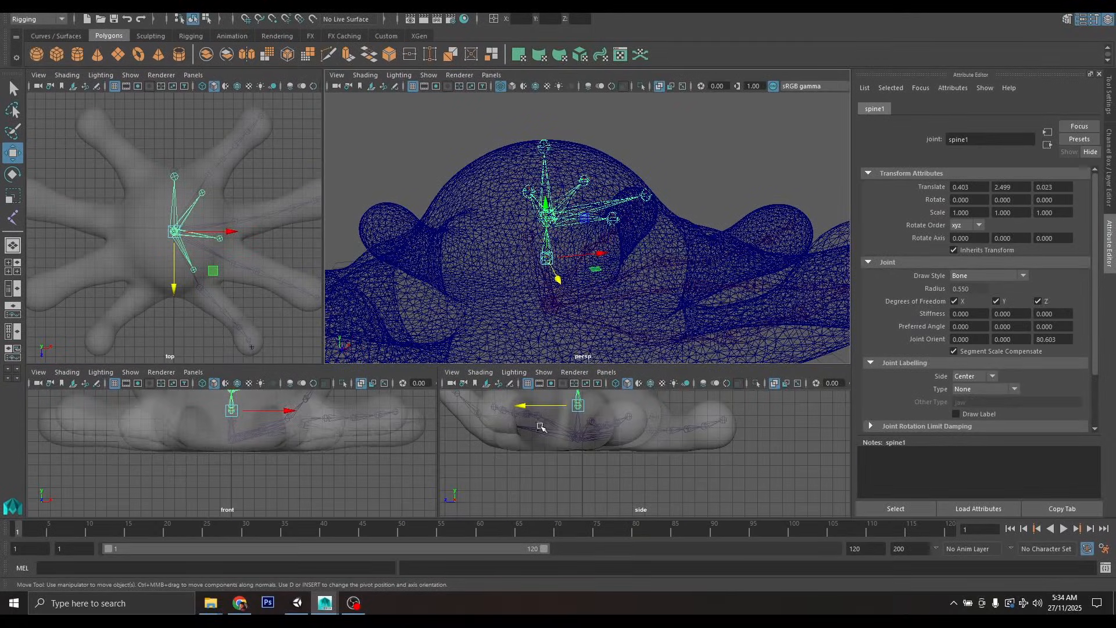
{"action": "key", "text": "space"}
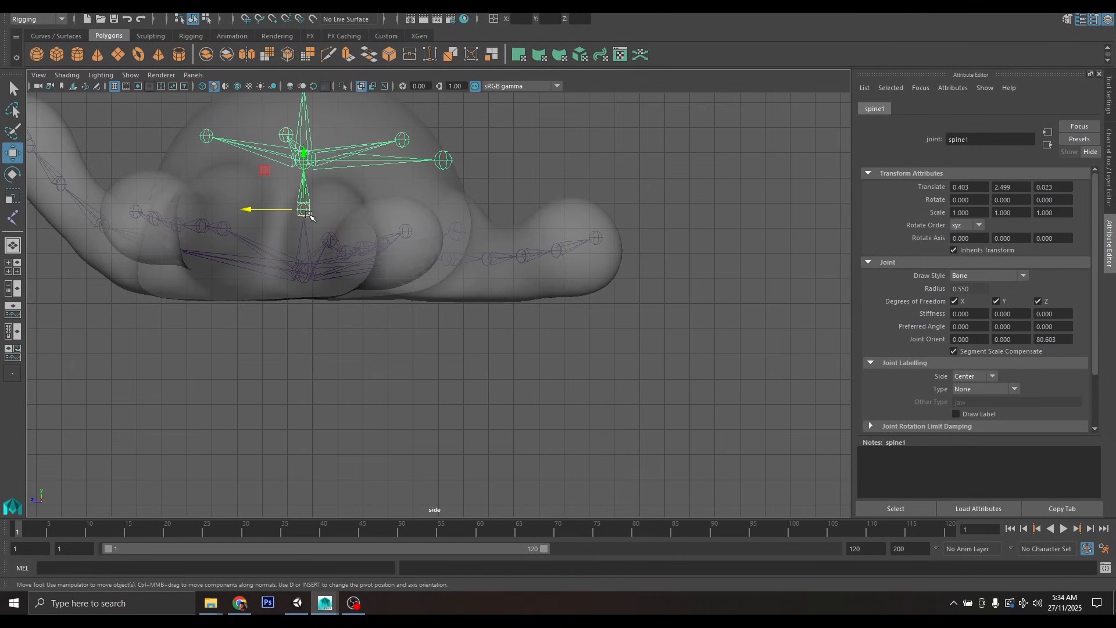
{"action": "key", "text": "y"}
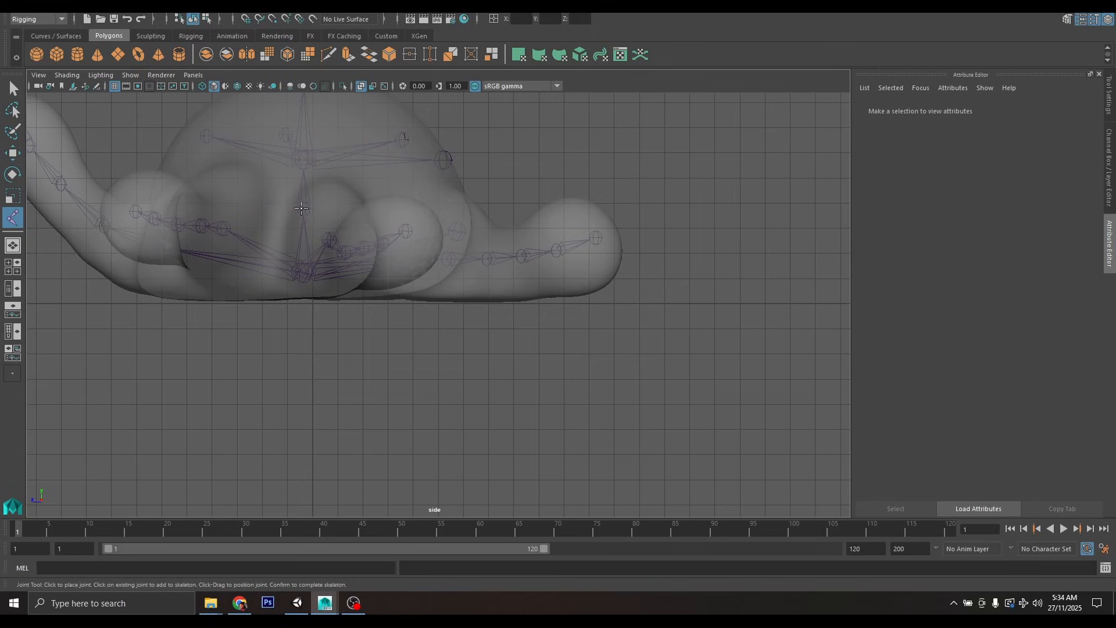
{"action": "left_click", "coordinate": [305, 209]}
{"action": "left_click", "coordinate": [209, 194]}
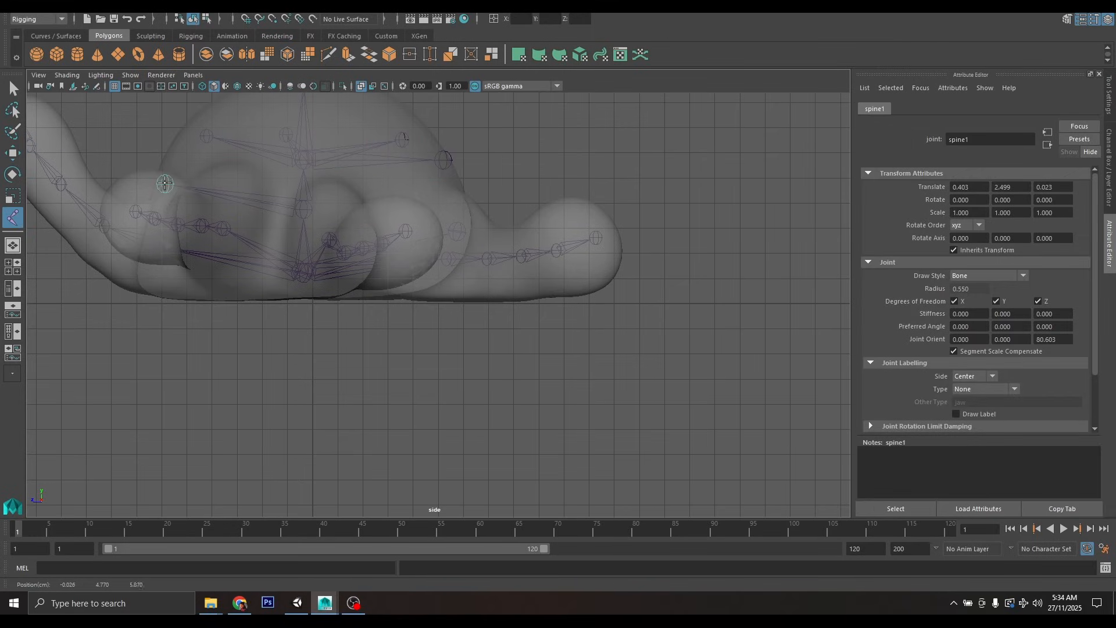
- Rename the new front joint as face and save the scene
{"action": "key", "text": "space"}
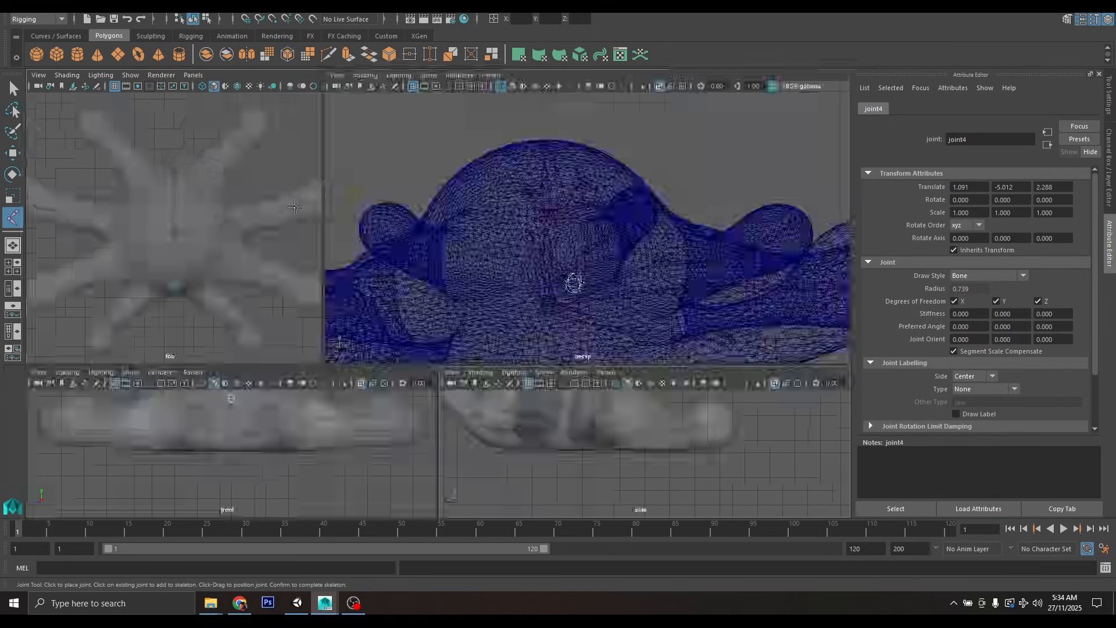
{"action": "key", "text": "space"}
{"action": "scroll", "coordinate": [597, 264], "scroll_direction": "down", "scroll_amount": 5}
{"action": "left_click_drag", "start_coordinate": [512, 290], "coordinate": [592, 317], "text": "alt"}
{"action": "double_click", "coordinate": [981, 139]}
{"action": "type", "text": "face"}
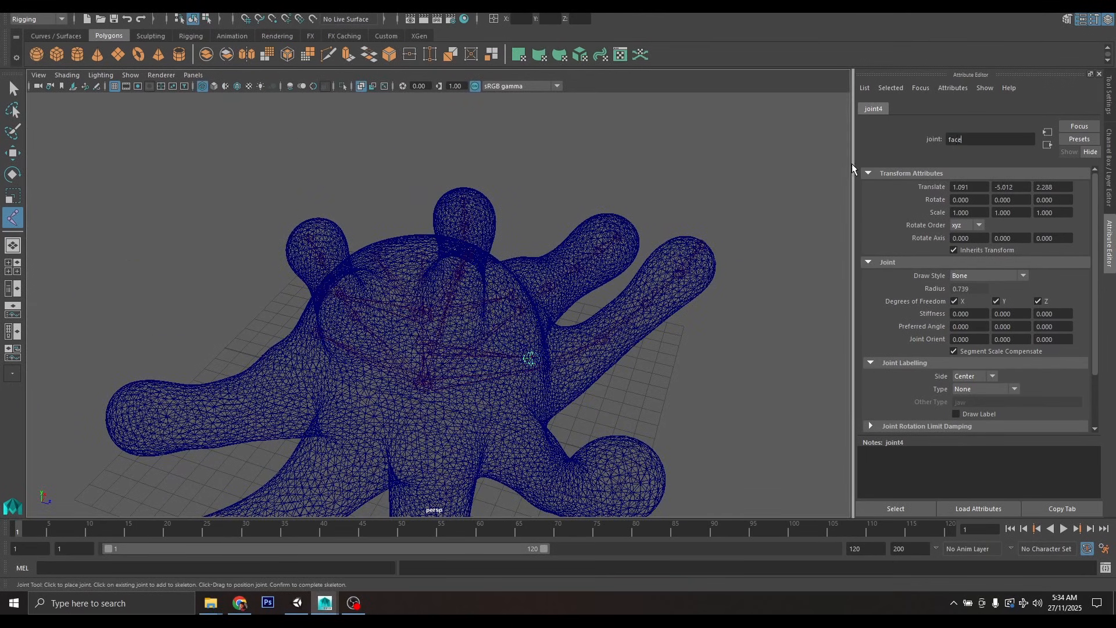
{"action": "key", "text": "Return"}
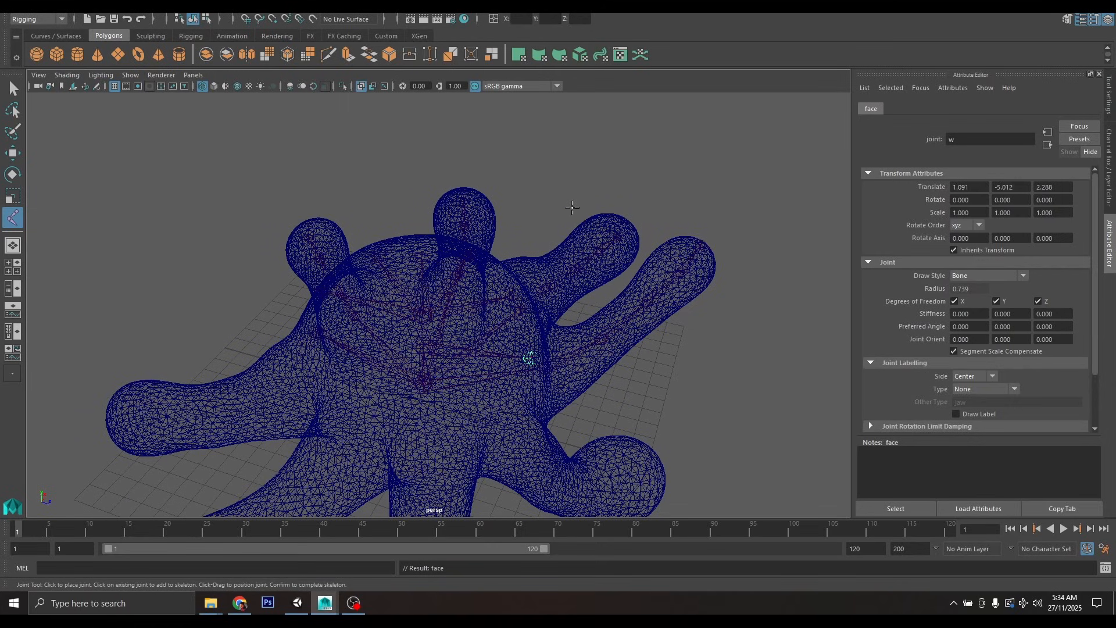
{"action": "key", "text": "Return"}
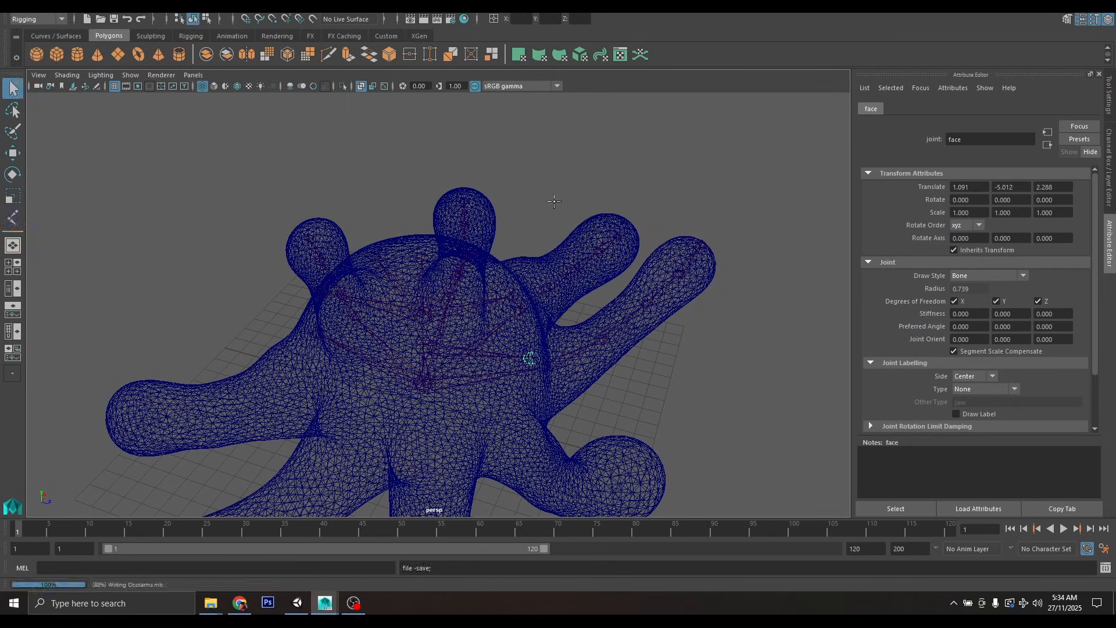
- Try to mirror the front left arm chain across XZ with Left replaced by Right in the joint names
{"action": "key", "text": "g"}
{"action": "key", "text": "w"}
{"action": "left_click_drag", "start_coordinate": [555, 206], "coordinate": [446, 172], "text": "alt"}
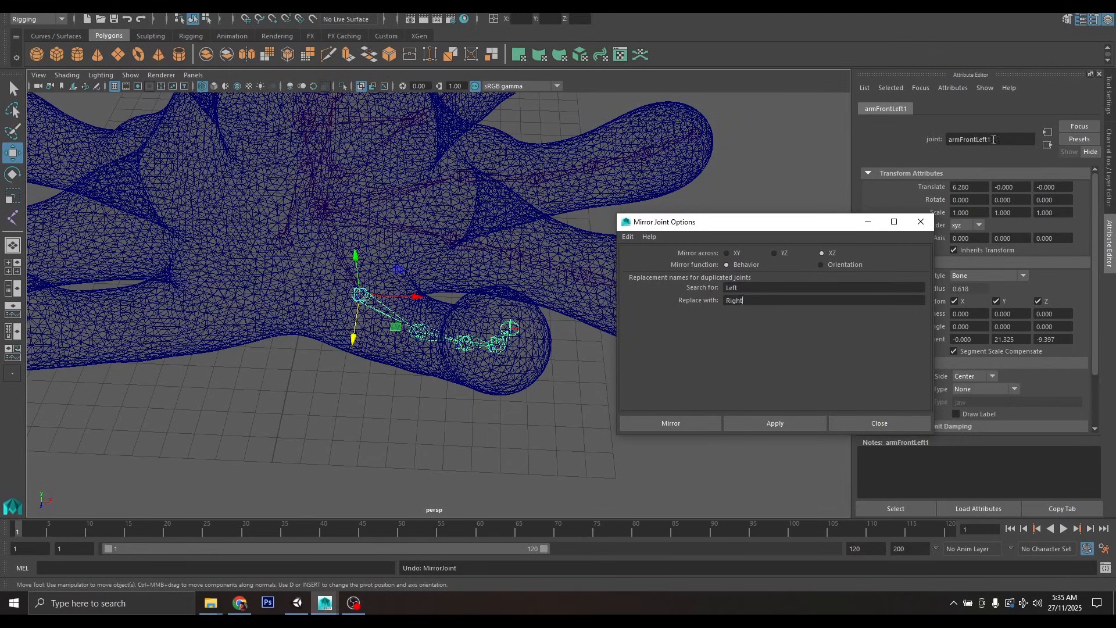
{"action": "left_click", "coordinate": [770, 424]}
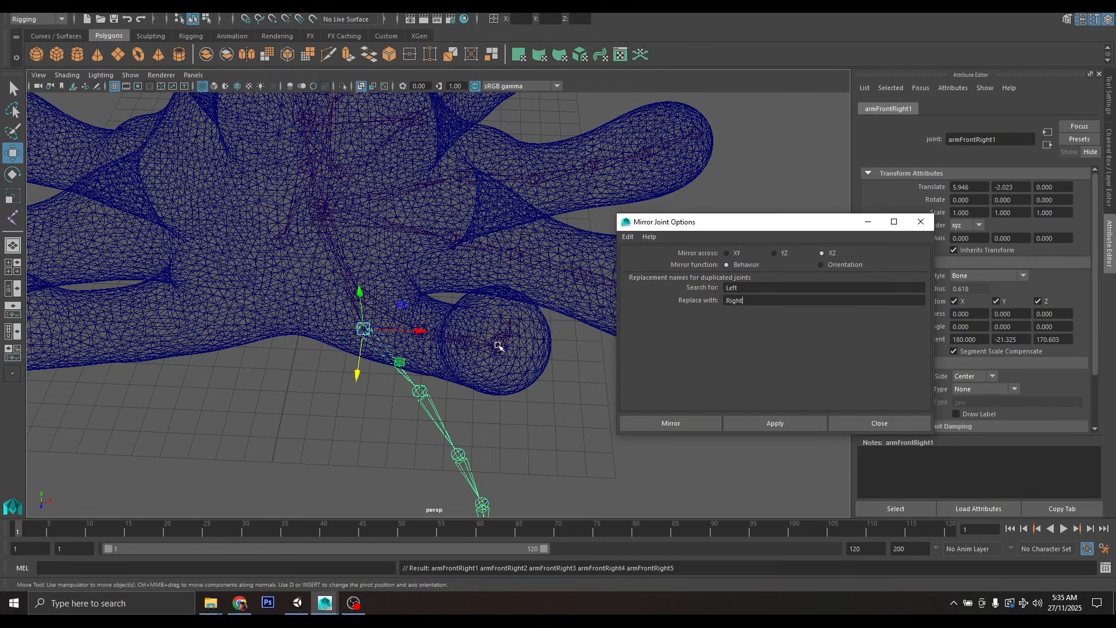
{"action": "left_click_drag", "start_coordinate": [501, 388], "coordinate": [513, 323], "text": "alt"}
{"action": "key", "text": "ctrl+z"}
- Mirror the front left and middle left arm chains across YZ, replacing Left with Right in the joint names
{"action": "left_click", "coordinate": [781, 247]}
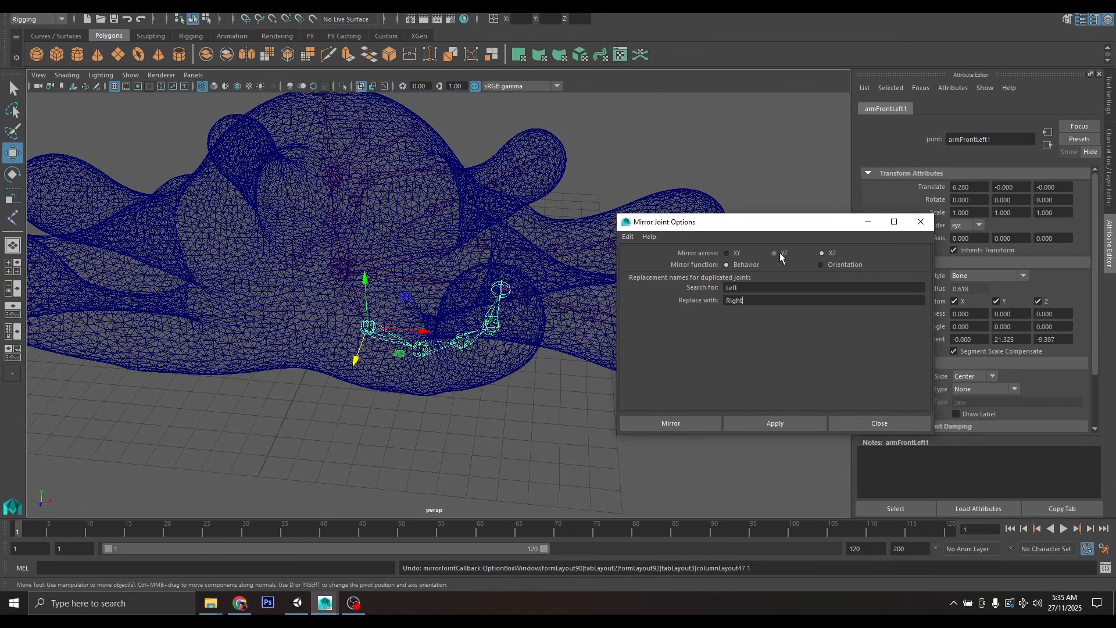
{"action": "left_click", "coordinate": [784, 417]}
{"action": "mouse_move", "coordinate": [438, 326]}
{"action": "left_mouse_down", "text": "alt"}
{"action": "mouse_move", "coordinate": [448, 331]}
{"action": "mouse_move", "coordinate": [431, 333]}
{"action": "left_mouse_up", "text": "alt"}
{"action": "left_click", "coordinate": [445, 237]}
{"action": "scroll", "coordinate": [444, 237], "scroll_direction": "down", "scroll_amount": 3}
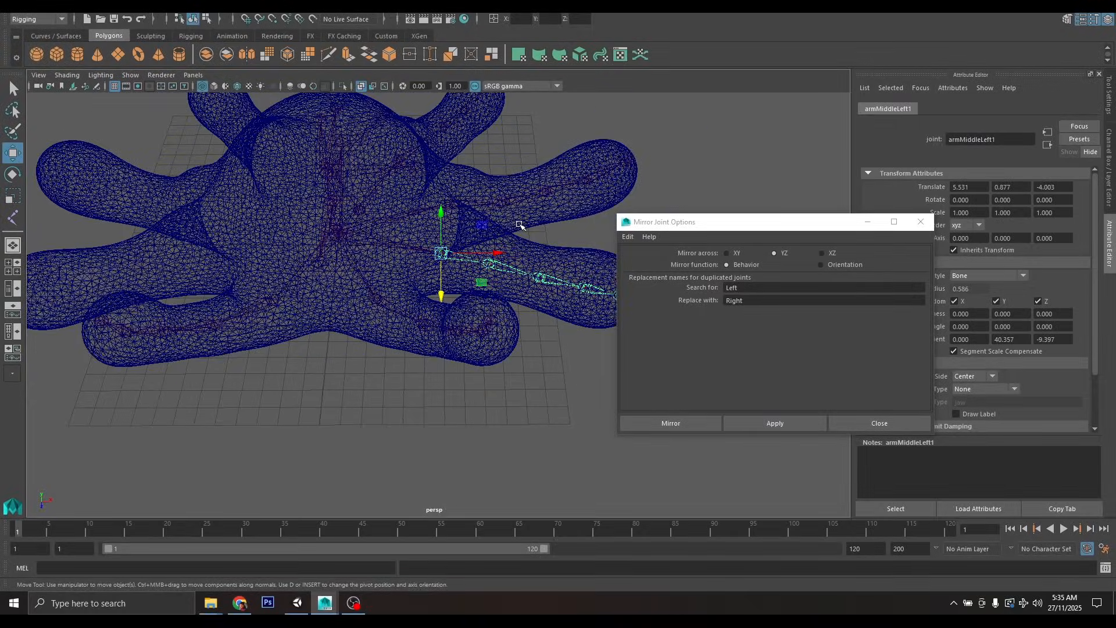
{"action": "mouse_move", "coordinate": [519, 224]}
{"action": "left_mouse_down", "text": "alt"}
{"action": "mouse_move", "coordinate": [484, 210]}
{"action": "mouse_move", "coordinate": [503, 214]}
{"action": "mouse_move", "coordinate": [505, 232]}
{"action": "mouse_move", "coordinate": [513, 225]}
{"action": "left_mouse_up", "text": "alt"}
{"action": "key", "text": "g"}
- Mirror the remaining left arm chains, including the rear arm from armRearLeft1, across YZ and close the mirror options
{"action": "left_click", "coordinate": [488, 206]}
{"action": "left_click", "coordinate": [608, 154]}
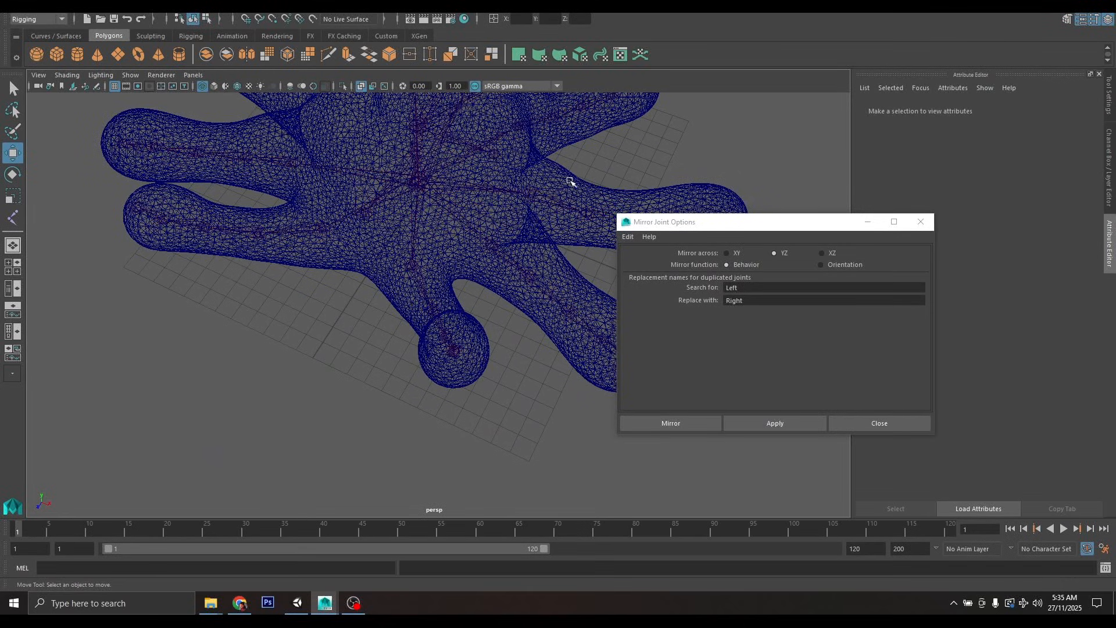
{"action": "left_click", "coordinate": [526, 194]}
{"action": "key", "text": "g"}
{"action": "left_click", "coordinate": [517, 126]}
{"action": "key", "text": "f"}
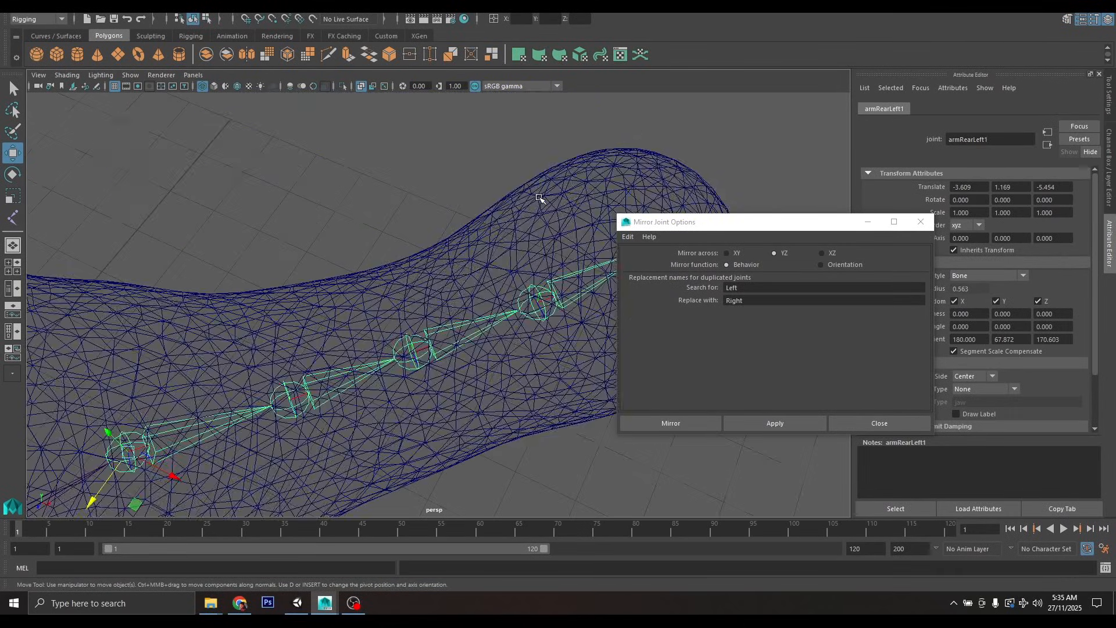
{"action": "scroll", "coordinate": [541, 198], "scroll_direction": "down", "scroll_amount": 8}
{"action": "left_click_drag", "start_coordinate": [494, 225], "coordinate": [458, 281], "text": "alt"}
{"action": "left_click", "coordinate": [880, 427]}
{"action": "key", "text": "g"}
- Mirror the left head joints branching from spine2 to the right side of the head
{"action": "scroll", "coordinate": [445, 235], "scroll_direction": "up", "scroll_amount": 5}
{"action": "left_click", "coordinate": [371, 262]}
{"action": "left_click", "coordinate": [362, 261]}
{"action": "key", "text": "Down"}
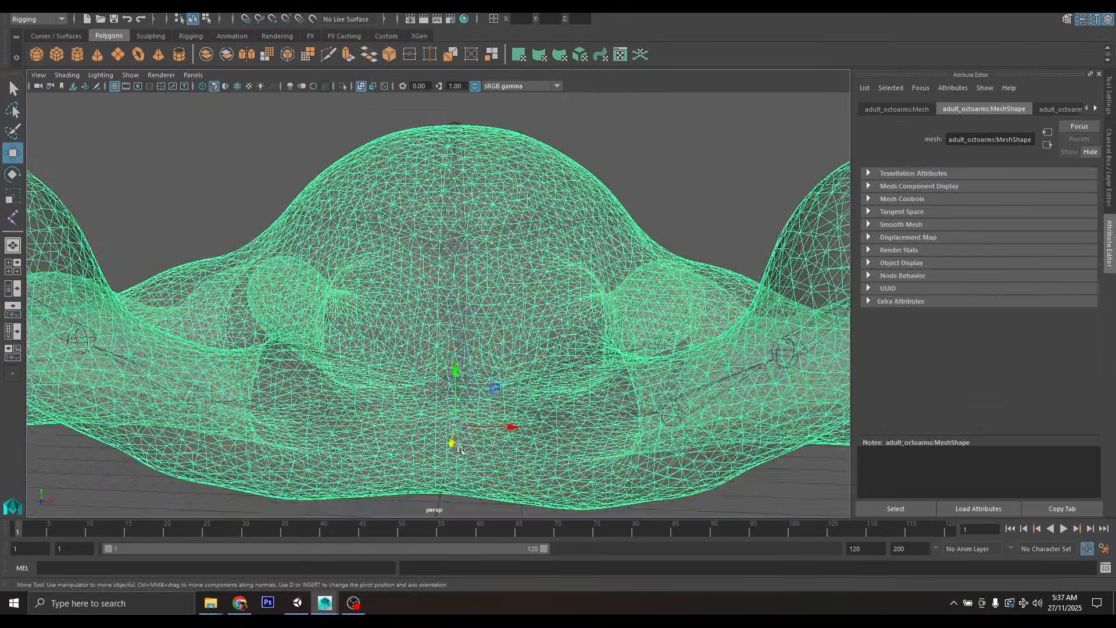
- Select the root joint together with the adult_octoarms mesh and bind the mesh to the skeleton with Bind Skin
{"action": "mouse_move", "coordinate": [458, 449]}
{"action": "left_mouse_down", "text": "alt"}
{"action": "mouse_move", "coordinate": [433, 512]}
{"action": "mouse_move", "coordinate": [464, 438]}
{"action": "mouse_move", "coordinate": [451, 469]}
{"action": "left_mouse_up", "text": "alt"}
{"action": "scroll", "coordinate": [431, 407], "scroll_direction": "down", "scroll_amount": 5}
{"action": "left_click", "coordinate": [430, 375]}
{"action": "left_click", "coordinate": [427, 434]}
{"action": "scroll", "coordinate": [487, 196], "scroll_direction": "down", "scroll_amount": 2}
{"action": "left_click", "coordinate": [475, 209]}
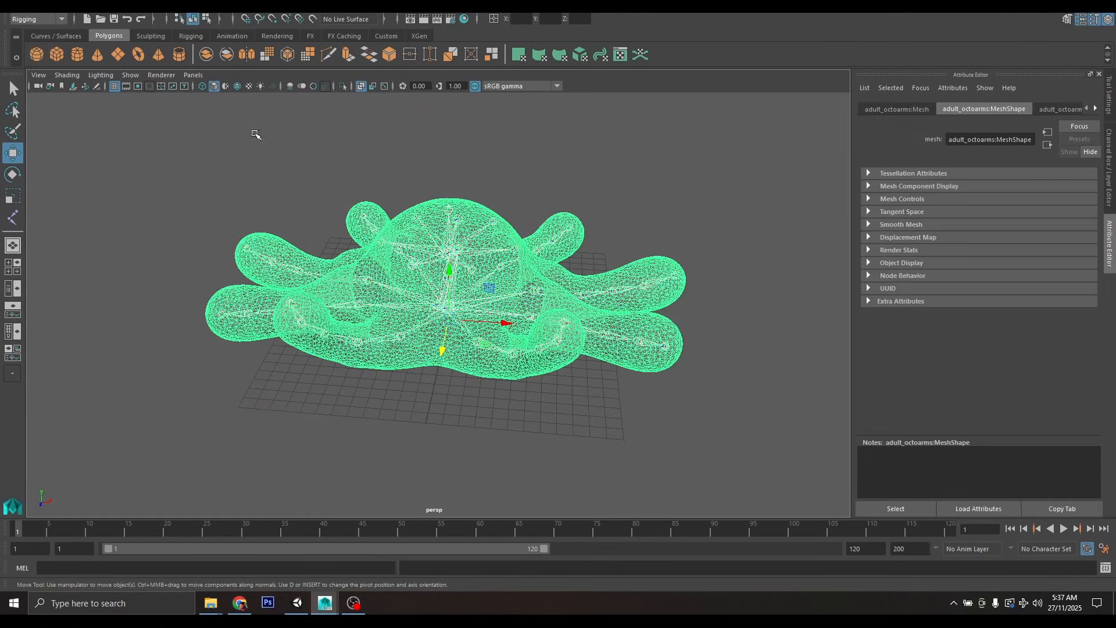
{"action": "left_click", "coordinate": [240, 12]}
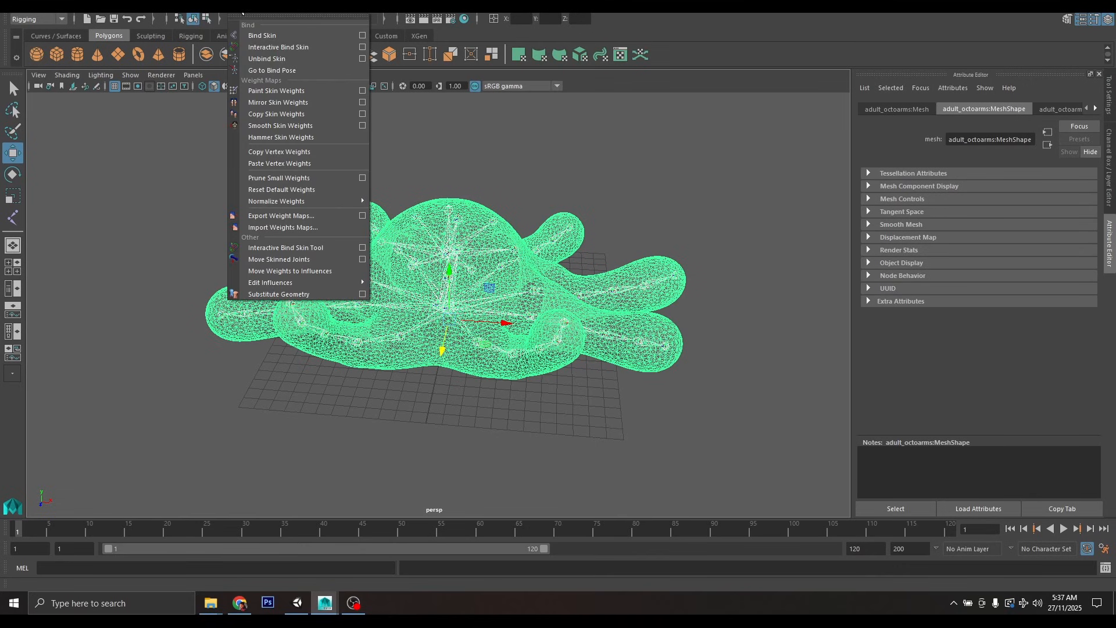
{"action": "left_click", "coordinate": [304, 36]}
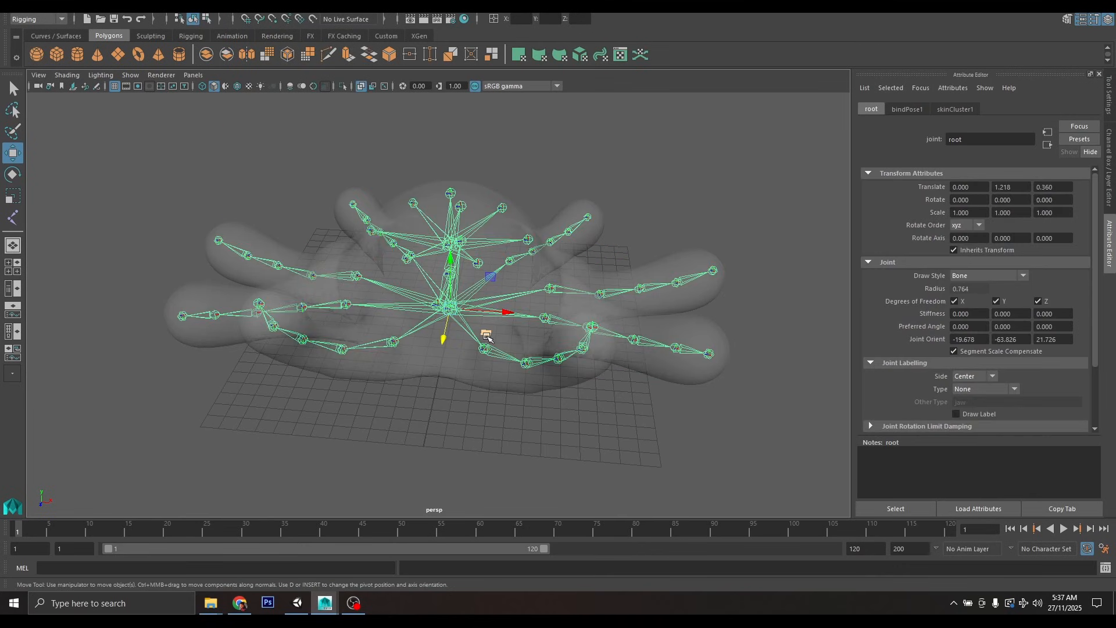
- Turn off X-ray display in the perspective view to show the bound mesh as opaque
{"action": "scroll", "coordinate": [508, 395], "scroll_direction": "up", "scroll_amount": 6}
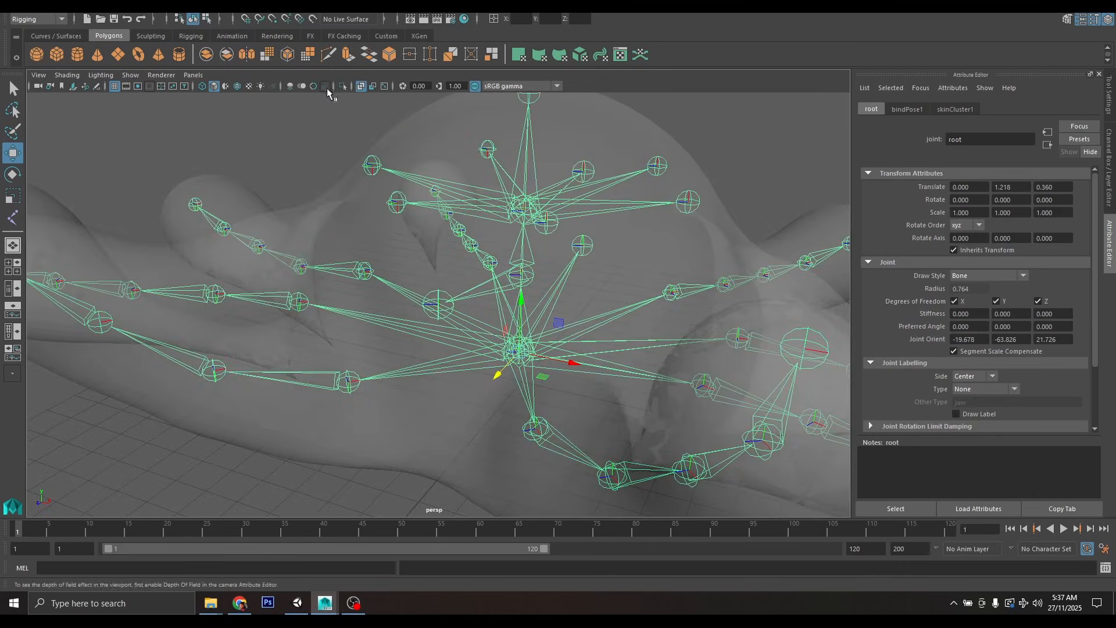
{"action": "left_click", "coordinate": [361, 86]}
{"action": "scroll", "coordinate": [486, 249], "scroll_direction": "down", "scroll_amount": 6}
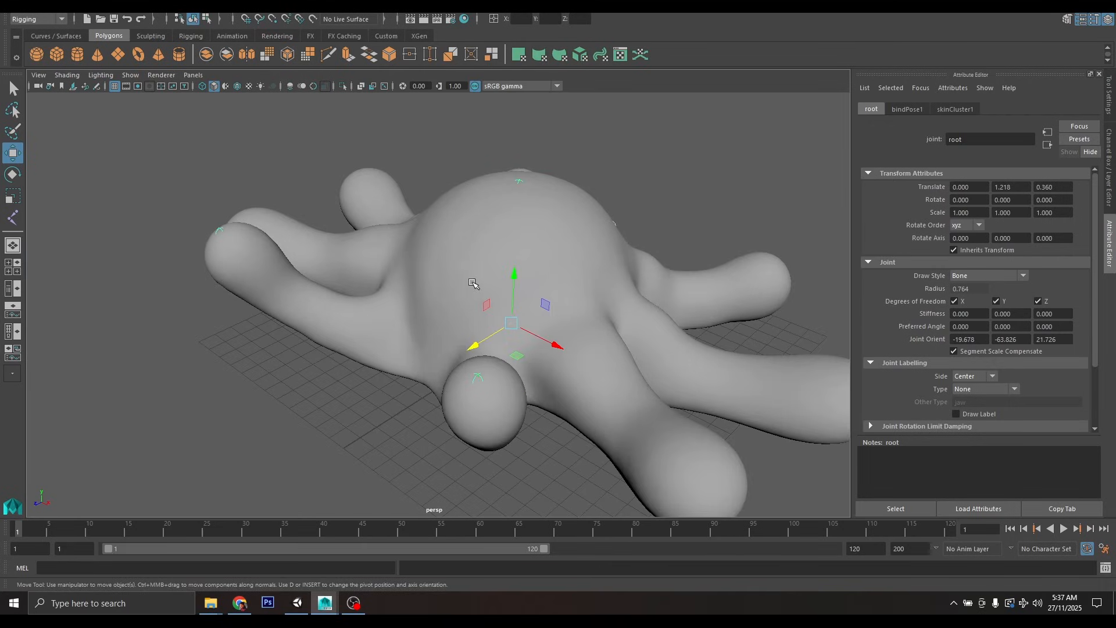
- Select the armFrontLeft1 joint using X-ray display, restore the opaque view and ready the joint for rotation
{"action": "left_click_drag", "start_coordinate": [547, 397], "coordinate": [472, 360], "text": "alt"}
{"action": "left_click", "coordinate": [361, 86]}
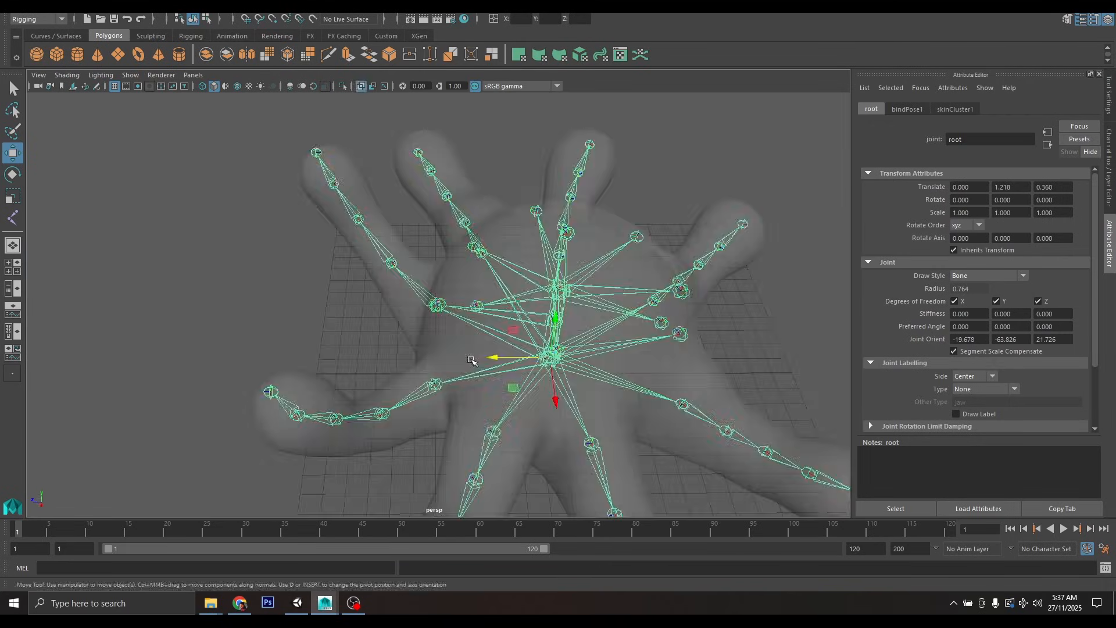
{"action": "left_click", "coordinate": [423, 390]}
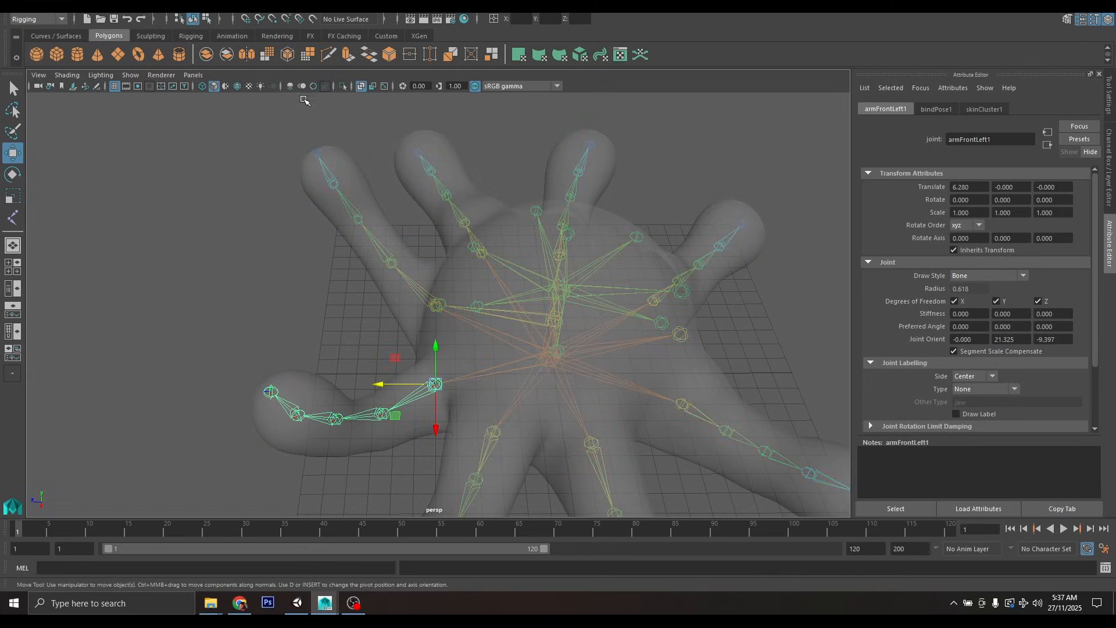
{"action": "left_click", "coordinate": [361, 86]}
{"action": "left_click_drag", "start_coordinate": [320, 361], "coordinate": [469, 387], "text": "alt"}
{"action": "key", "text": "e"}
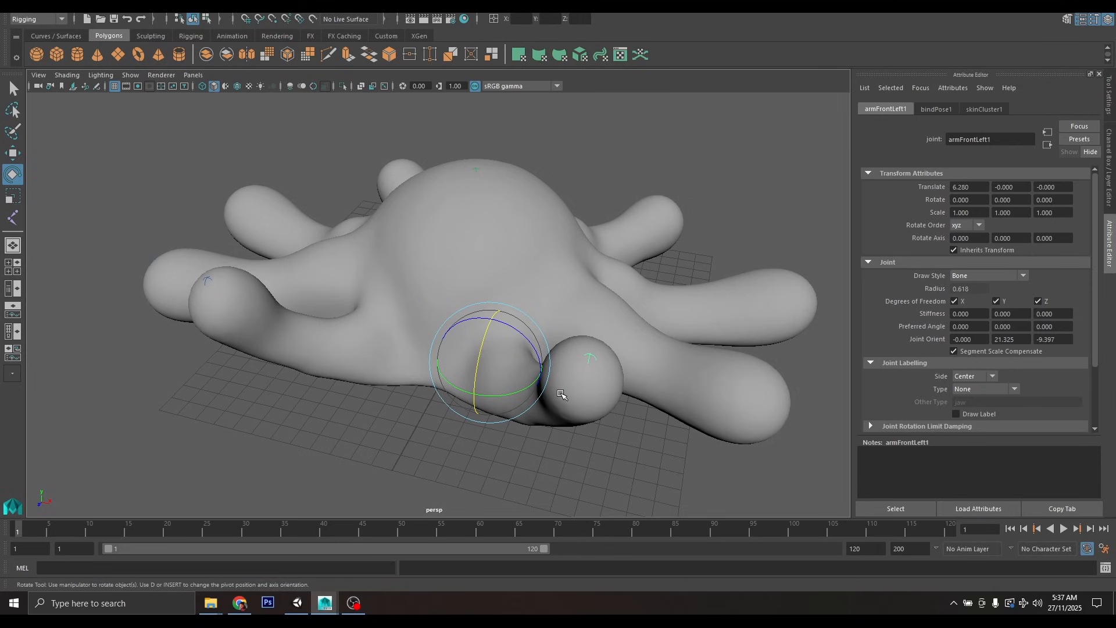
{"action": "left_click_drag", "start_coordinate": [561, 395], "coordinate": [591, 330], "text": "alt"}
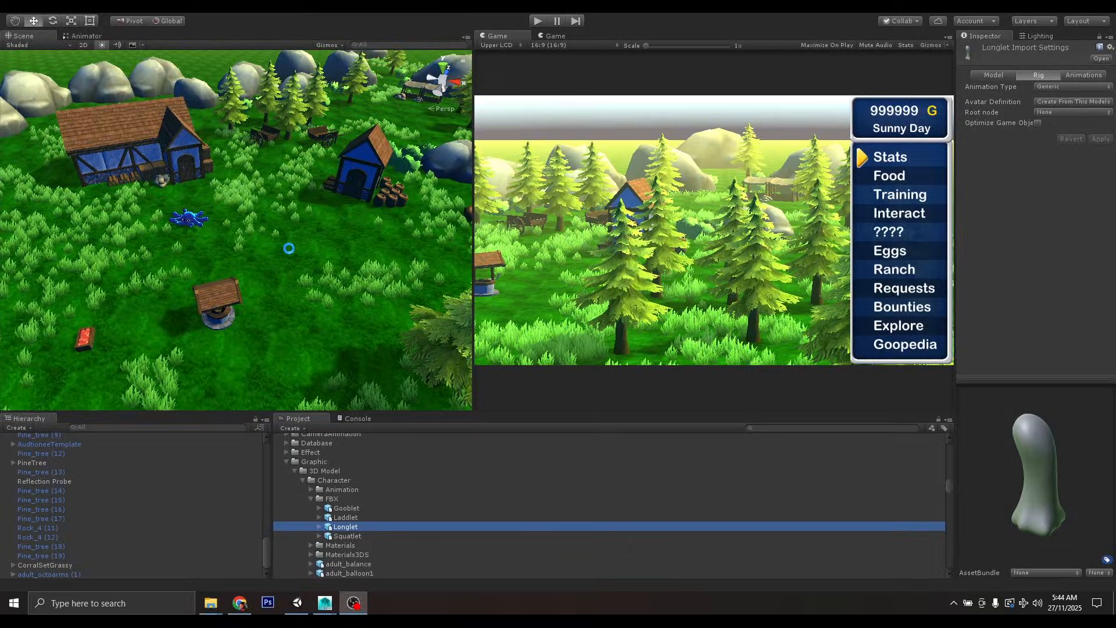
- Switch to Unity, frame the blue adult_octoarms creature in the scene and select the imported Octoarms model in the FBX folder
{"action": "scroll", "coordinate": [241, 250], "scroll_direction": "up", "scroll_amount": 6}
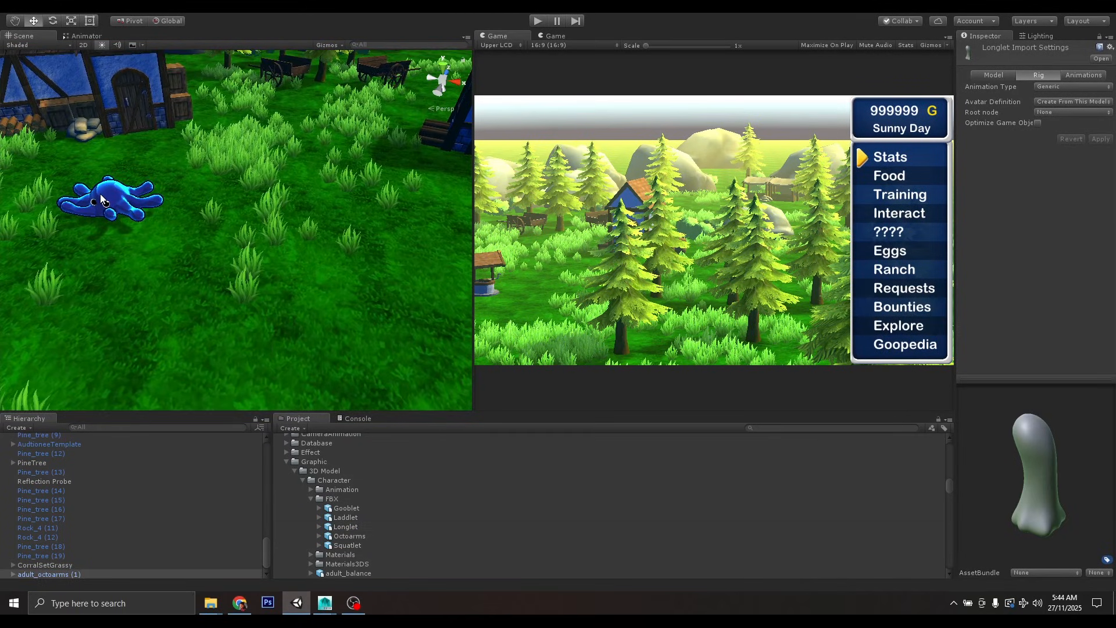
{"action": "left_click", "coordinate": [101, 199]}
{"action": "key", "text": "f"}
{"action": "left_click", "coordinate": [348, 536]}
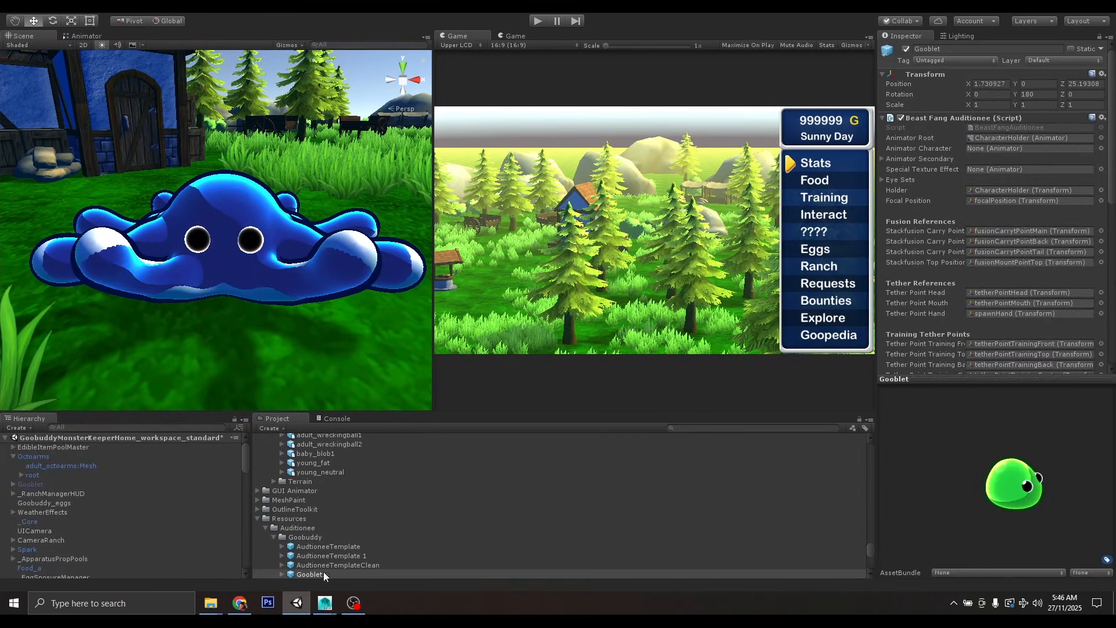
- Add the Gooblet prefab to the scene and copy the Octoarms transform to match its position
{"action": "left_click_drag", "start_coordinate": [323, 576], "coordinate": [64, 460]}
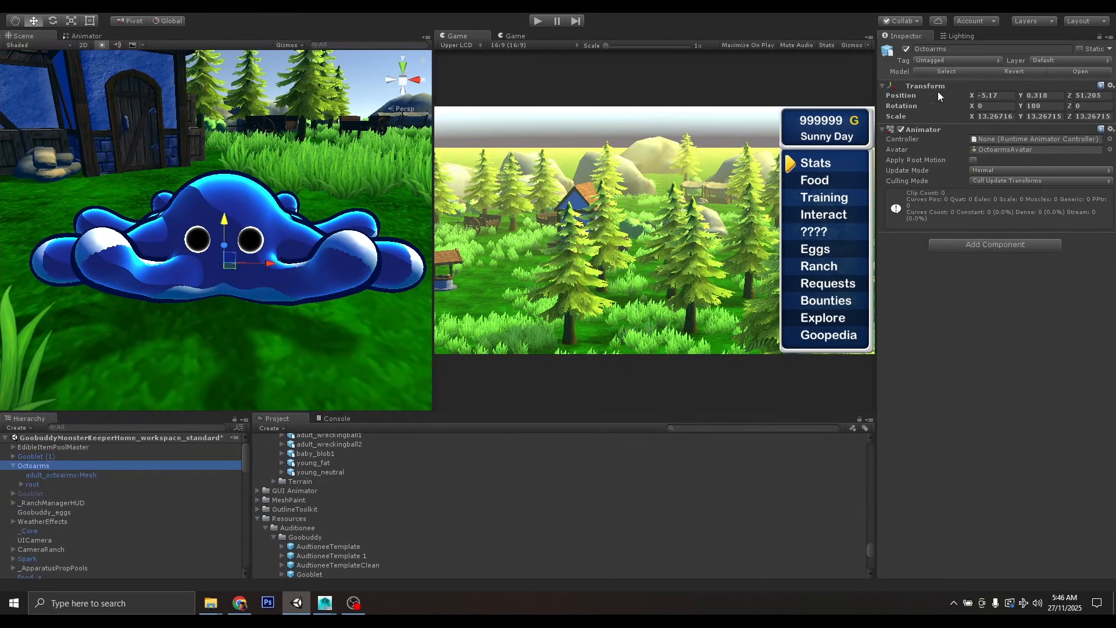
{"action": "right_click", "coordinate": [914, 86]}
{"action": "left_click", "coordinate": [963, 232]}
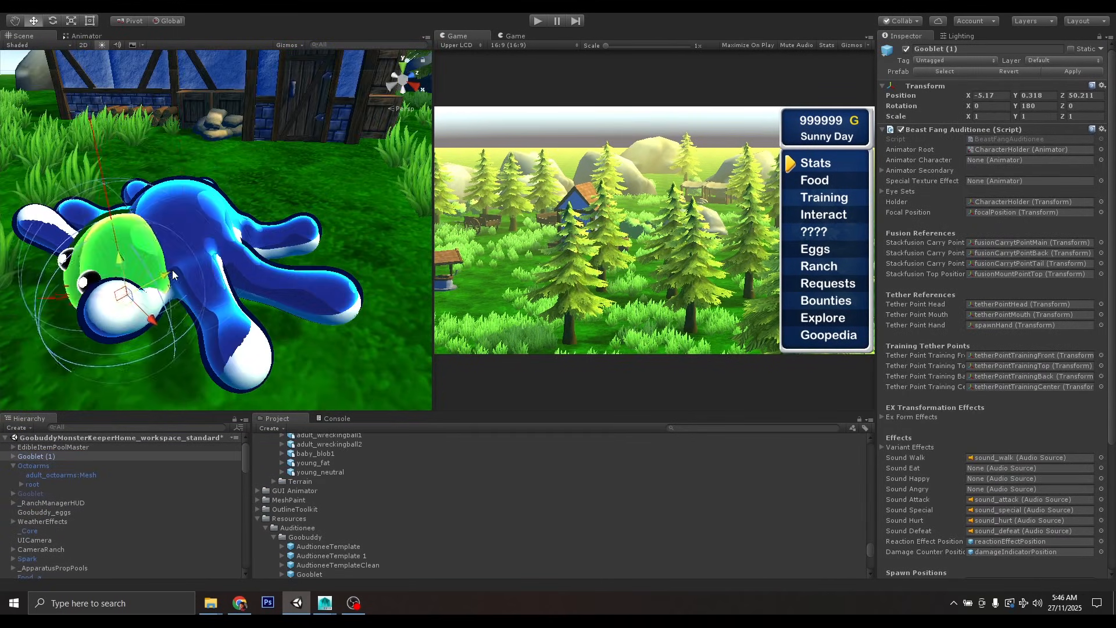
- Select the old adult_octoarms (1) object through its eye sphere and deactivate it
{"action": "left_click", "coordinate": [147, 253]}
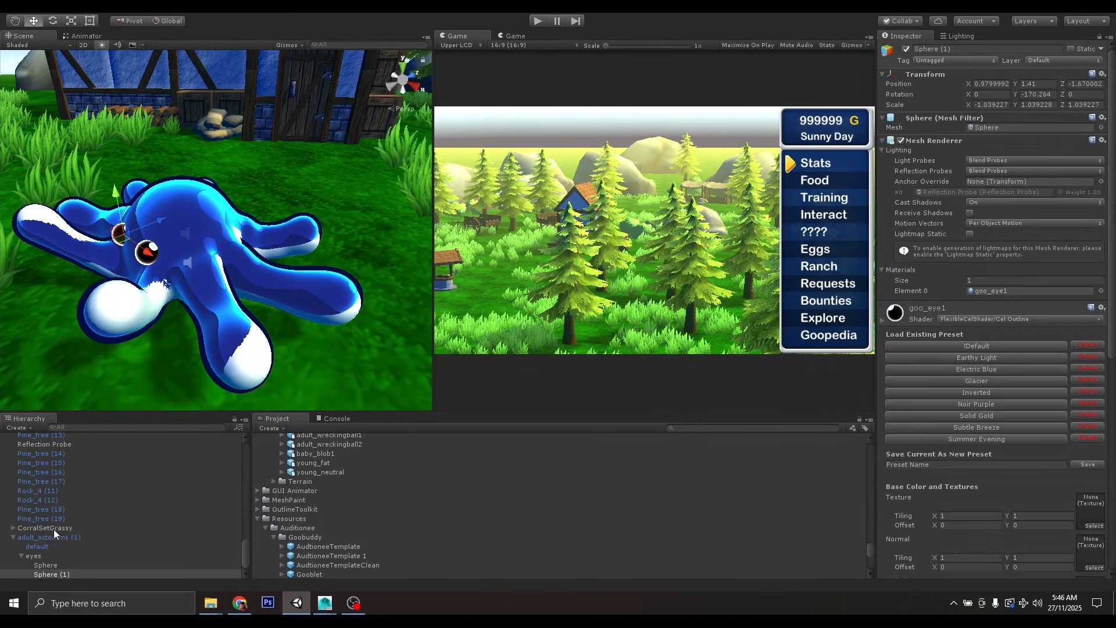
{"action": "left_click", "coordinate": [55, 535]}
{"action": "scroll", "coordinate": [71, 488], "scroll_direction": "up", "scroll_amount": 20}
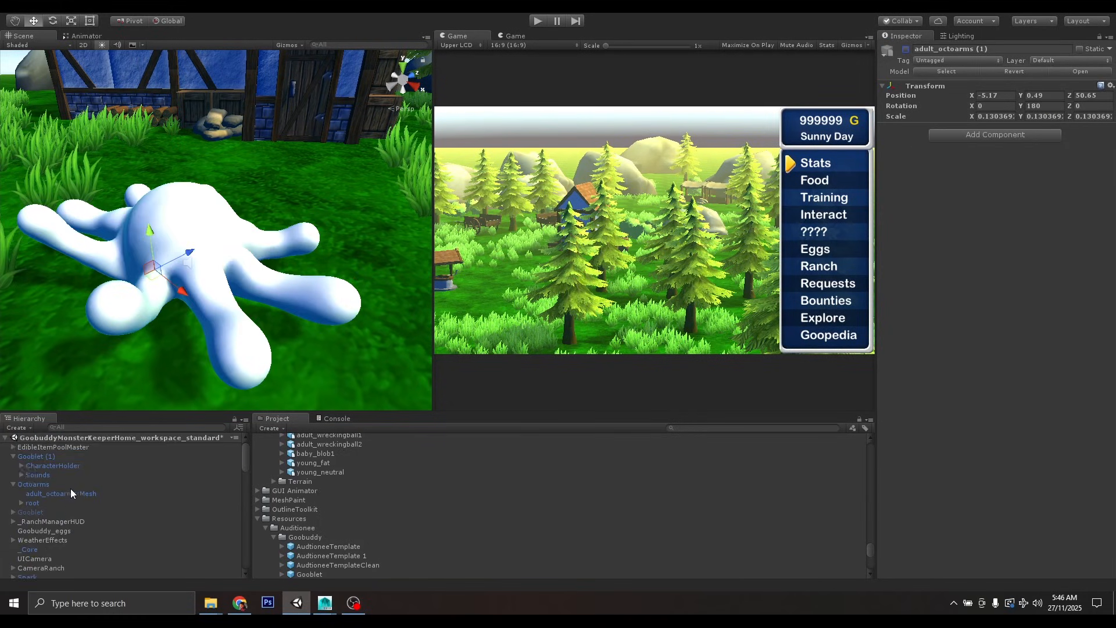
- Move Gooblet (1) back along Z to about 51.84 and expand its hierarchy down to the face's EyeSet
{"action": "left_click", "coordinate": [37, 456]}
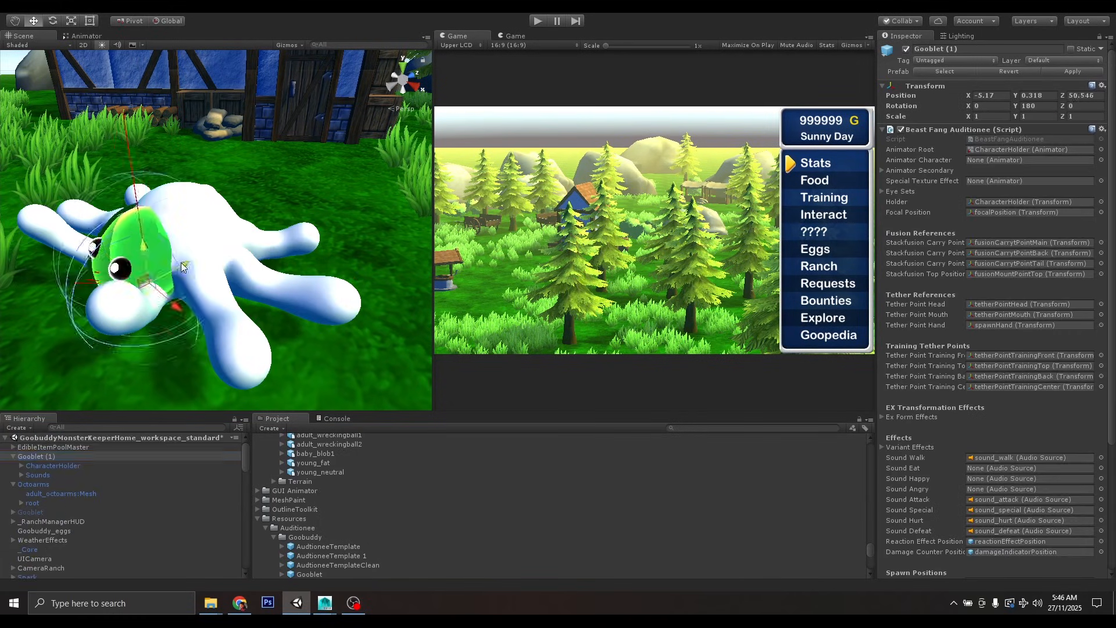
{"action": "left_click", "coordinate": [94, 557]}
{"action": "left_click", "coordinate": [176, 243]}
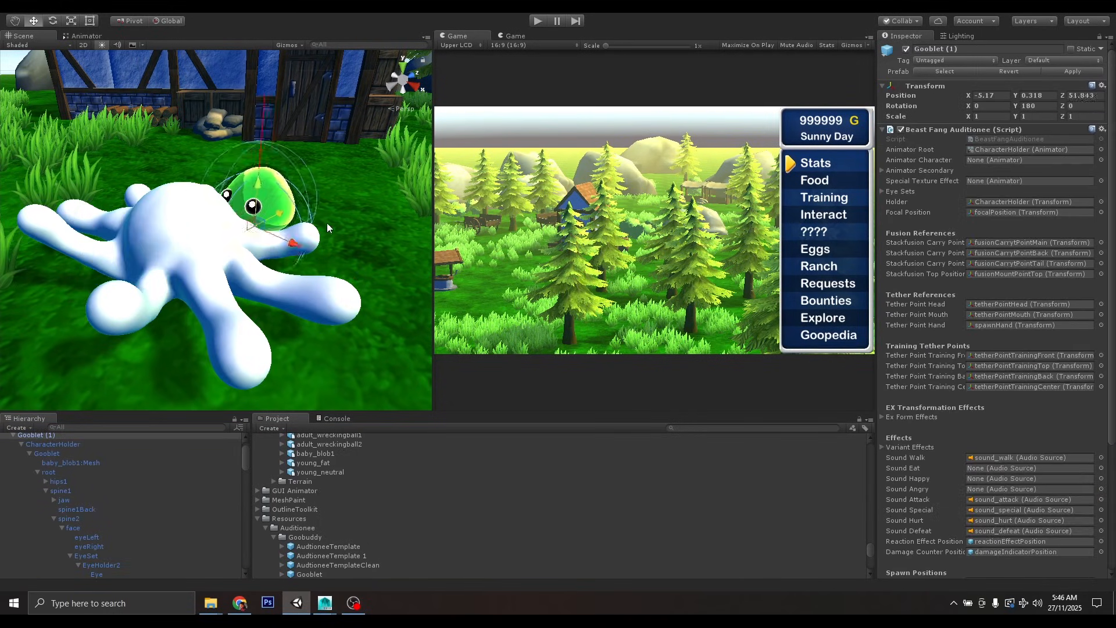
- Place the EyeSet under the face joint of Octoarms' spine1 at position 0.01, 0.0331, -0.0154
{"action": "left_click", "coordinate": [22, 483]}
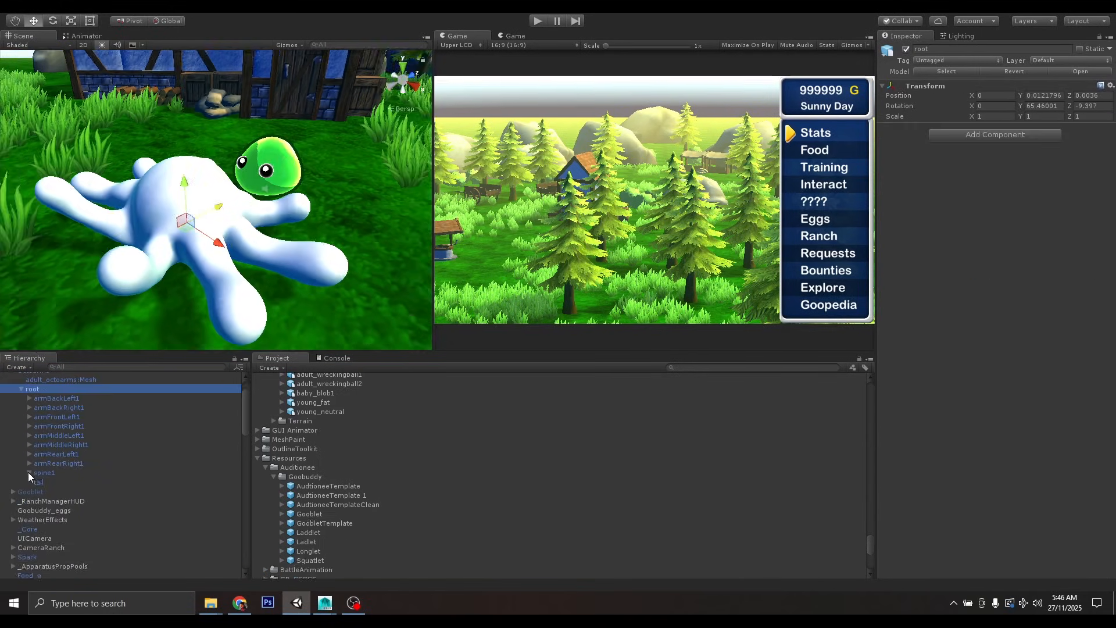
{"action": "left_click", "coordinate": [61, 490]}
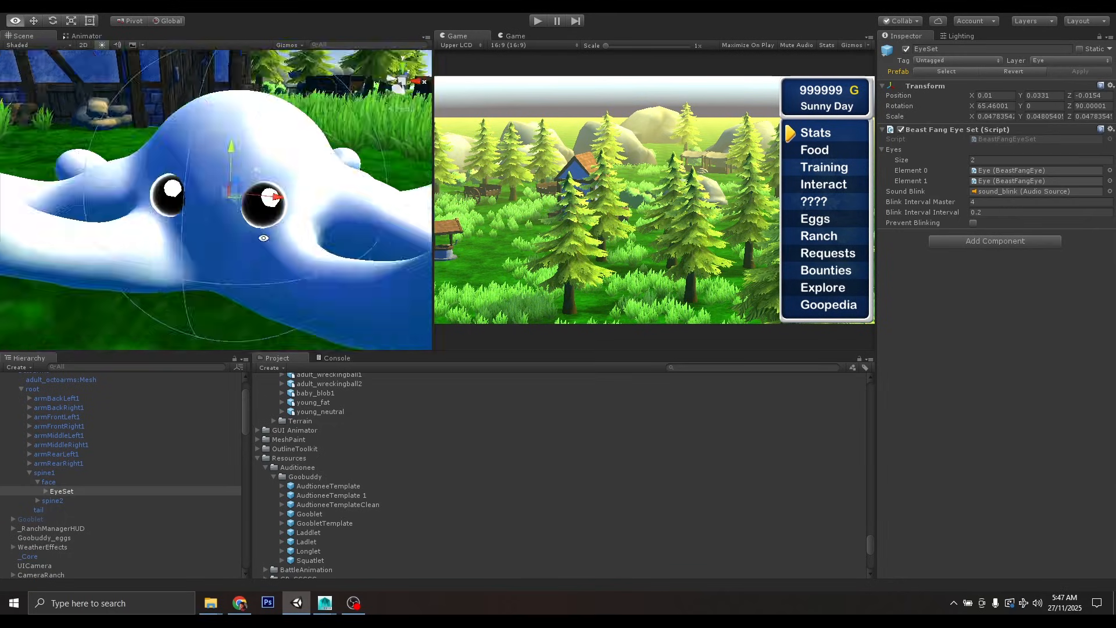
{"action": "left_click", "coordinate": [90, 515]}
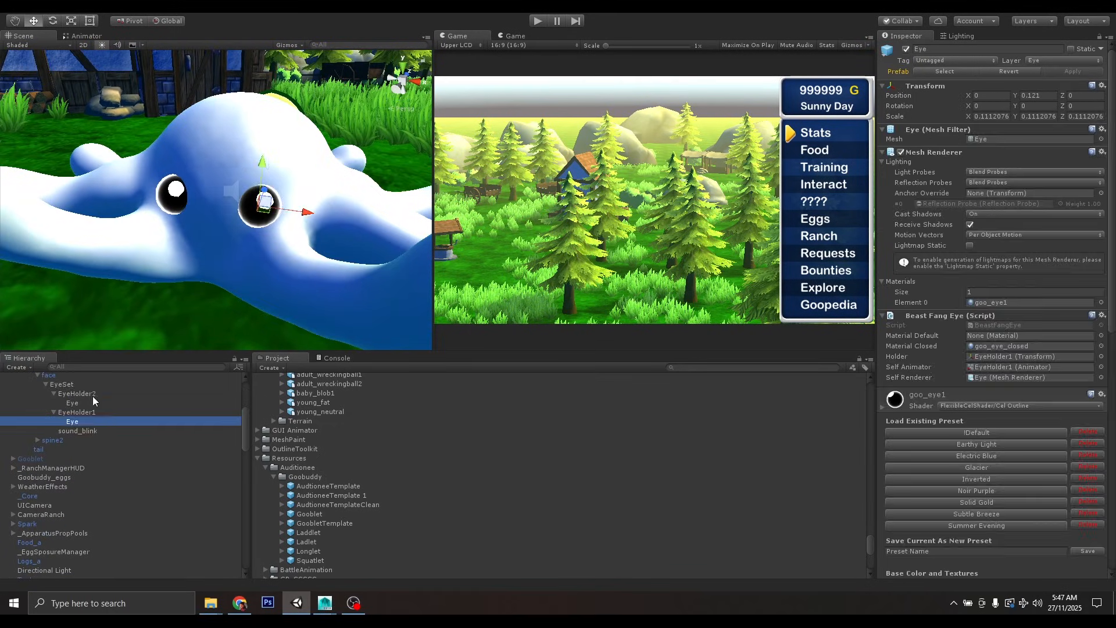
- Select both Eye objects under EyeHolder1 and EyeHolder2 and scale them up slightly, to about 0.118 in Z
{"action": "left_click", "coordinate": [72, 402]}
{"action": "left_click", "coordinate": [73, 421], "text": "ctrl"}
{"action": "left_click_drag", "start_coordinate": [152, 276], "coordinate": [175, 206], "text": "alt"}
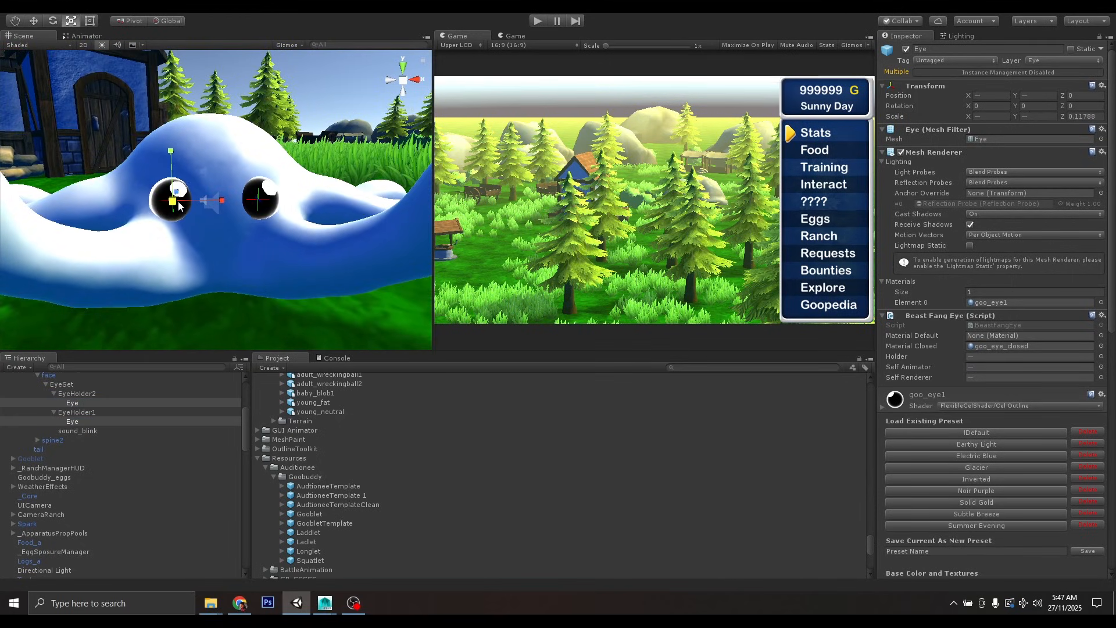
- Move the EyeSet on the Octoarms face to X 0.007
{"action": "left_click", "coordinate": [76, 383]}
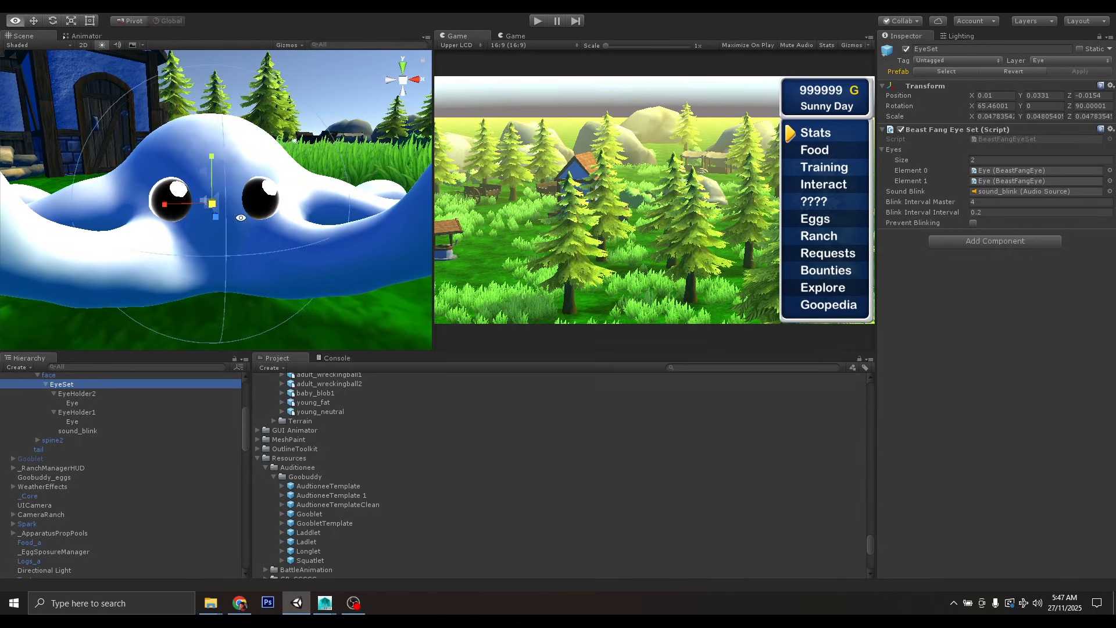
{"action": "key", "text": "w"}
{"action": "left_click_drag", "start_coordinate": [236, 192], "coordinate": [300, 193], "text": "alt"}
{"action": "scroll", "coordinate": [252, 186], "scroll_direction": "down", "scroll_amount": 6}
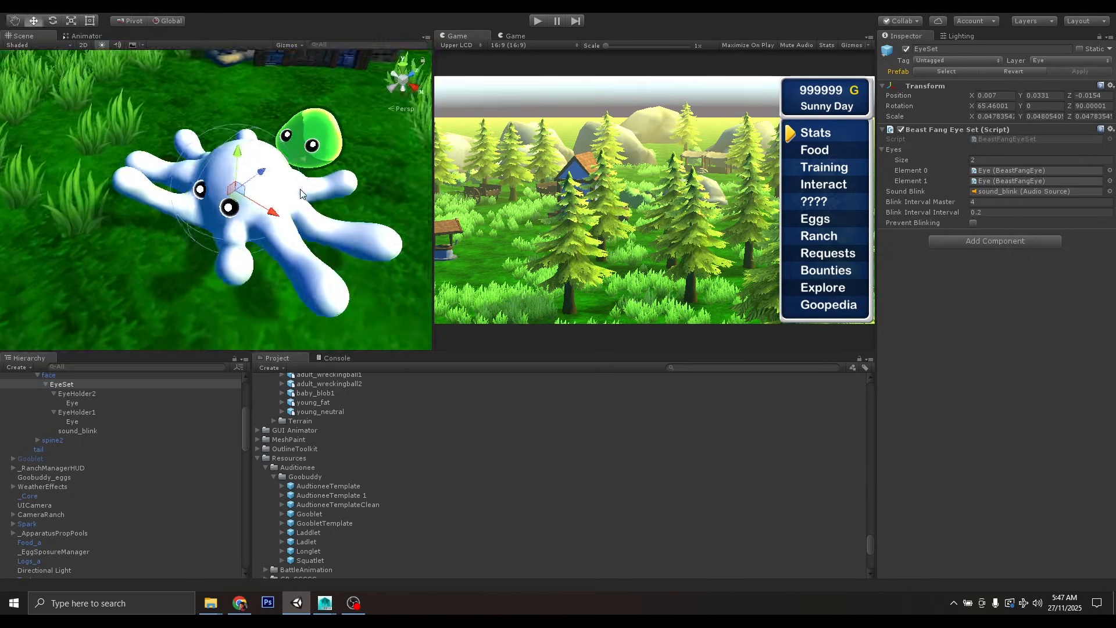
- Add the EZ Soft Bone component to the Octoarms object
{"action": "scroll", "coordinate": [60, 442], "scroll_direction": "up", "scroll_amount": 5}
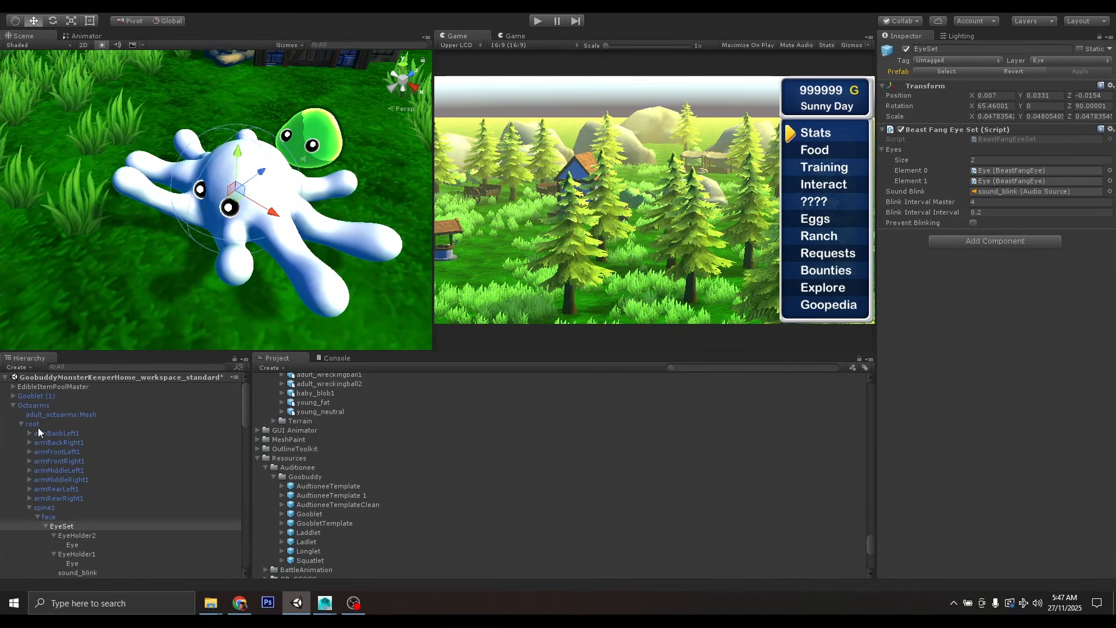
{"action": "left_click", "coordinate": [35, 405]}
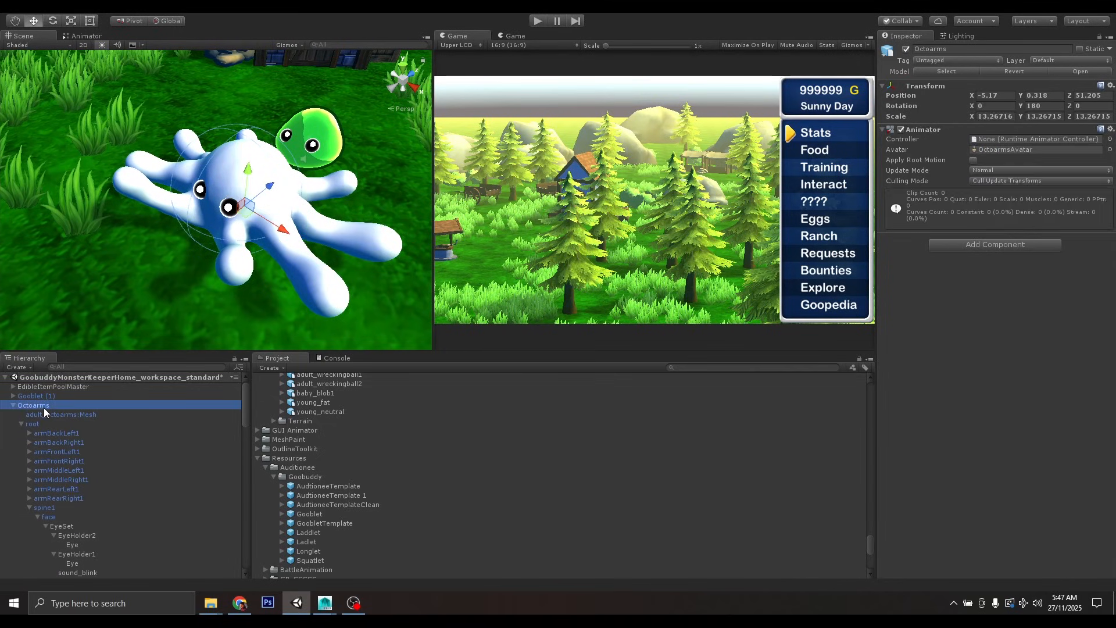
{"action": "left_click", "coordinate": [989, 245]}
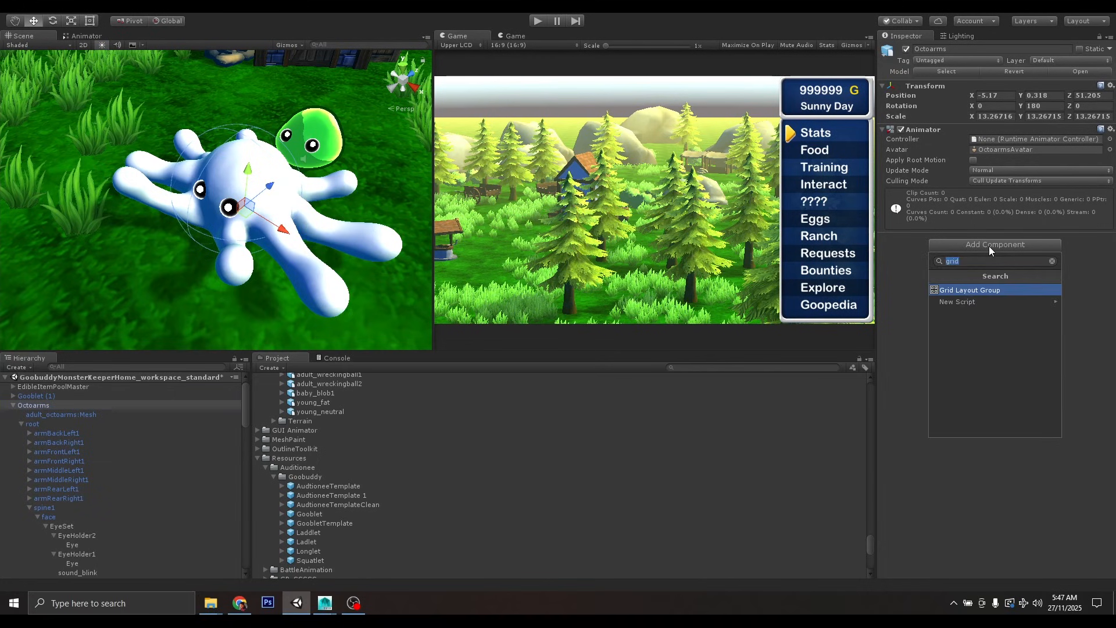
{"action": "type", "text": "ez"}
{"action": "key", "text": "Return"}
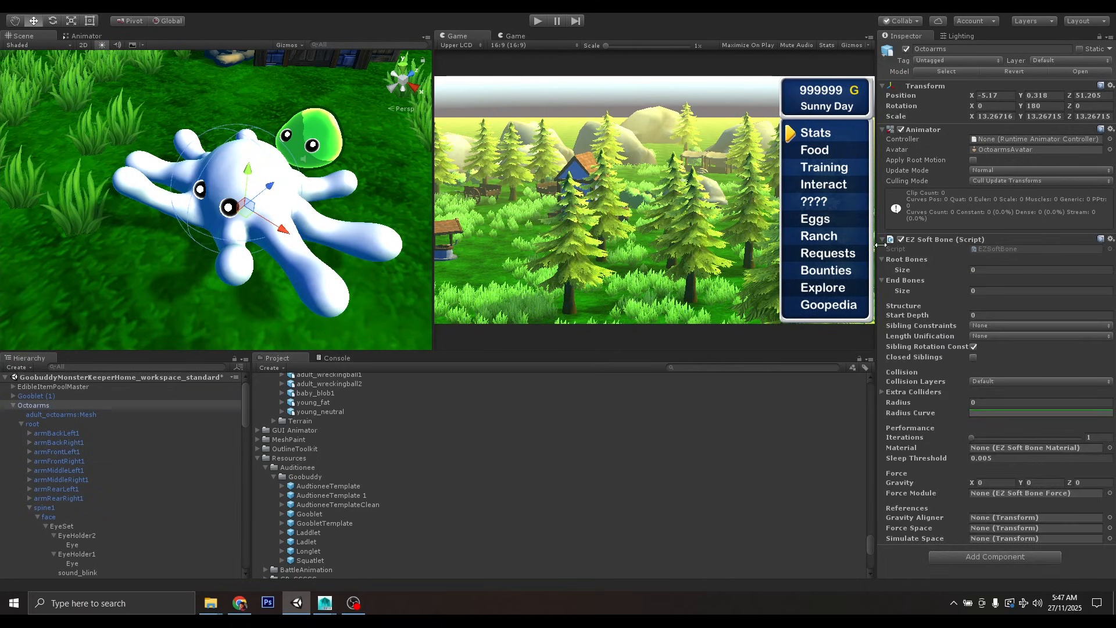
- Widen the Inspector and assign the Octoarms root joint as a root bone of EZ Soft Bone
{"action": "left_click_drag", "start_coordinate": [876, 244], "coordinate": [745, 269]}
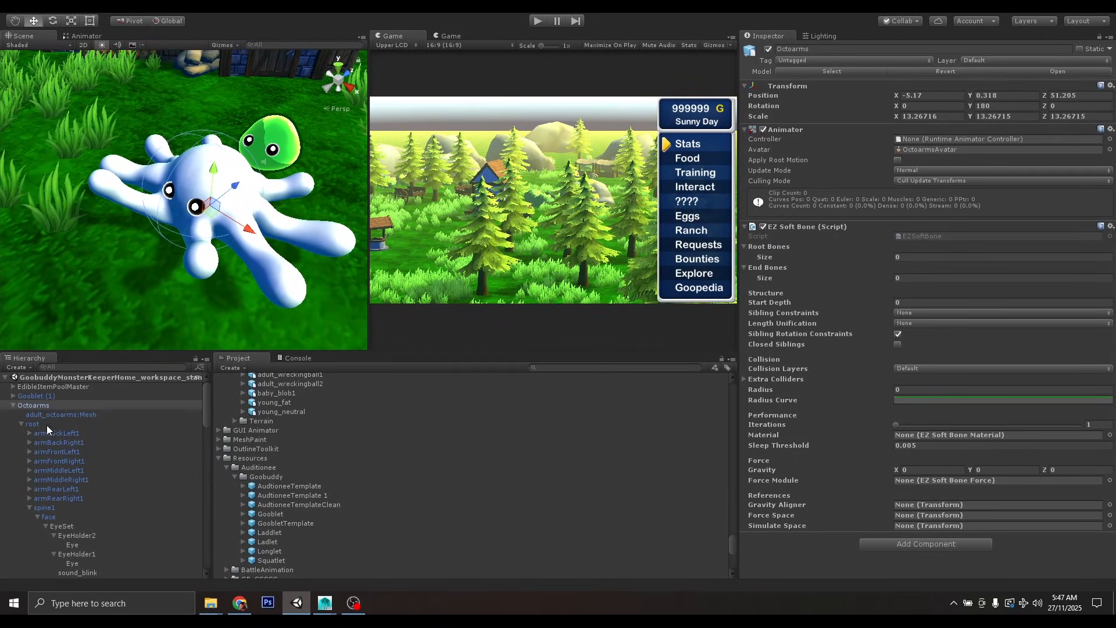
{"action": "left_click_drag", "start_coordinate": [37, 428], "coordinate": [777, 297]}
{"action": "left_click_drag", "start_coordinate": [778, 247], "coordinate": [778, 248]}
{"action": "left_click_drag", "start_coordinate": [778, 247], "coordinate": [778, 247]}
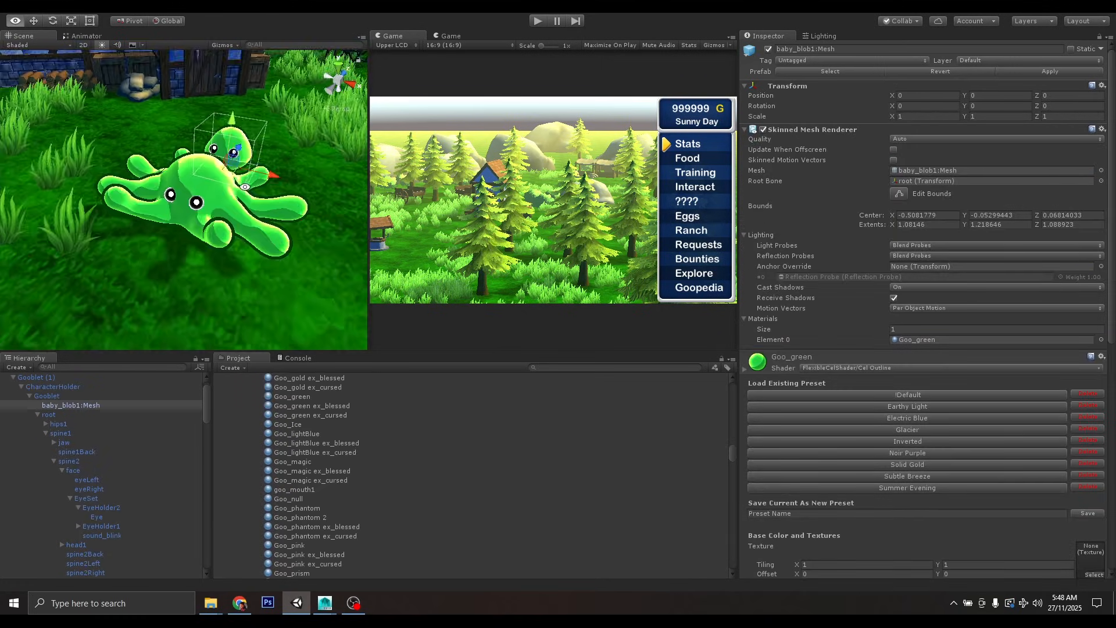
- Select Gooblet (1) and move it sideways away from Octoarms to about X -1.43
{"action": "left_click_drag", "start_coordinate": [244, 187], "coordinate": [197, 224], "text": "alt"}
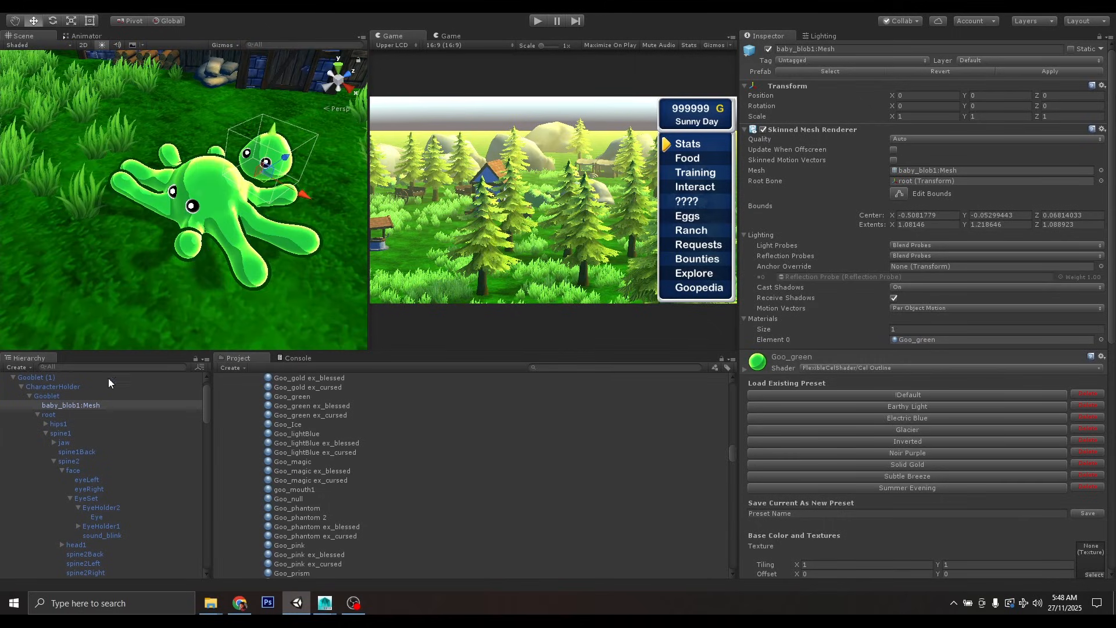
{"action": "scroll", "coordinate": [97, 415], "scroll_direction": "up", "scroll_amount": 2}
{"action": "double_click", "coordinate": [50, 398]}
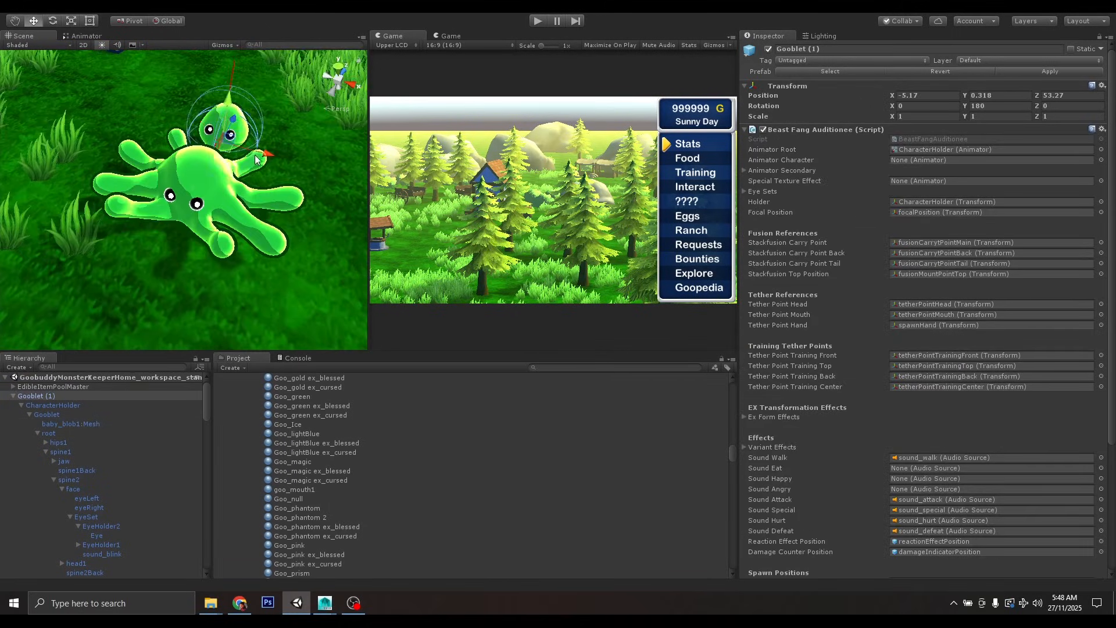
{"action": "left_click_drag", "start_coordinate": [343, 189], "coordinate": [256, 197], "text": "alt"}
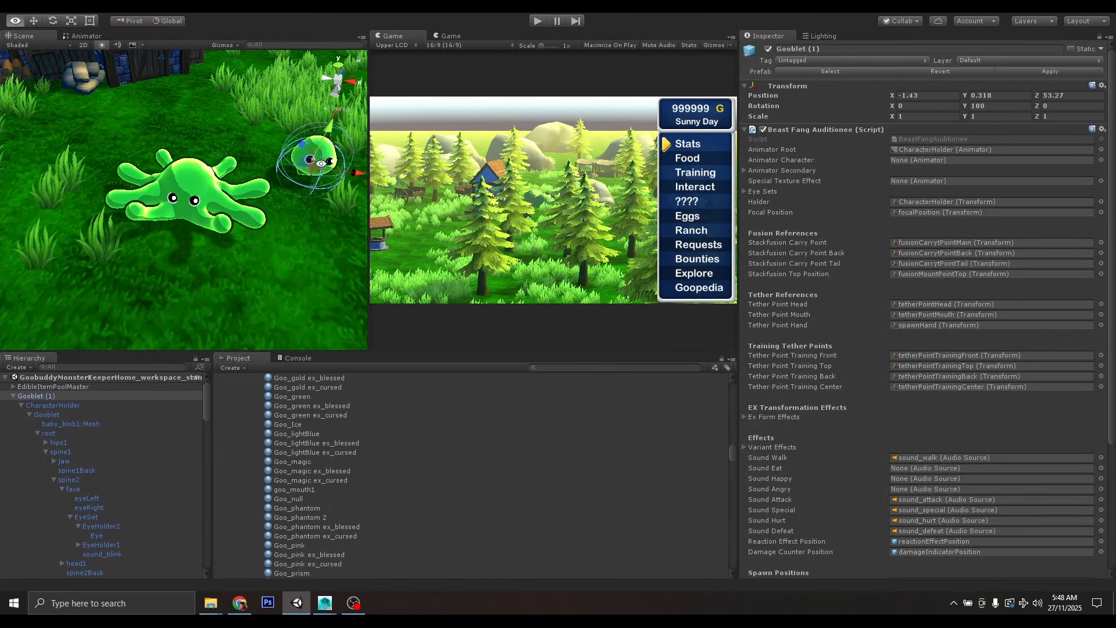
- Collapse the Gooblet (1) hierarchy, then select and frame Octoarms with the Rotate tool active
{"action": "left_click", "coordinate": [12, 397]}
{"action": "double_click", "coordinate": [27, 405]}
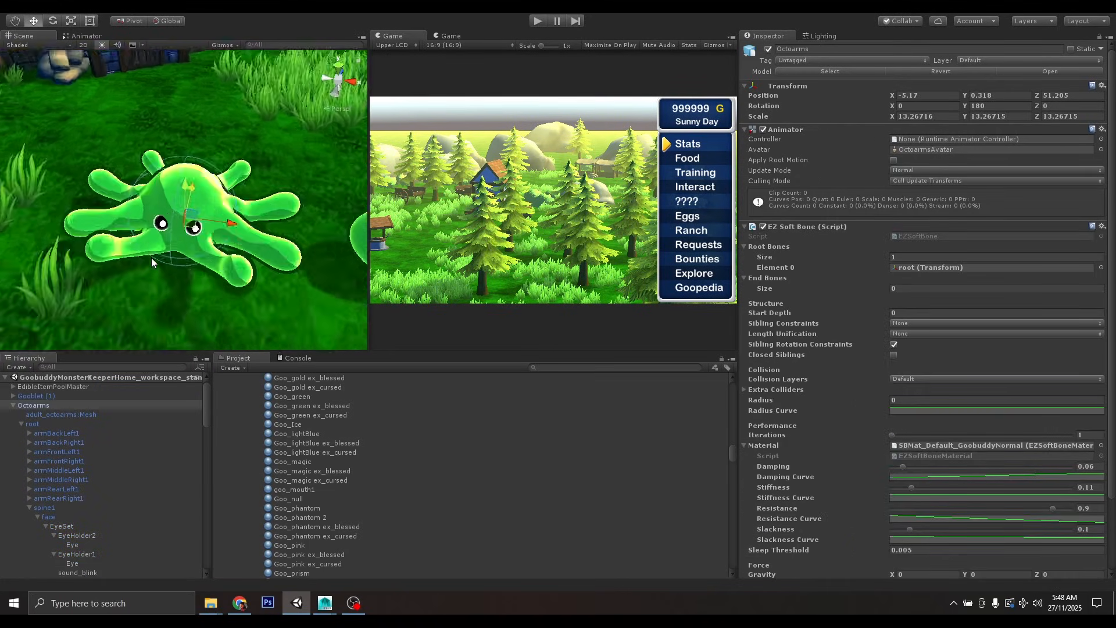
{"action": "left_click_drag", "start_coordinate": [151, 257], "coordinate": [164, 215], "text": "alt"}
{"action": "key", "text": "e"}
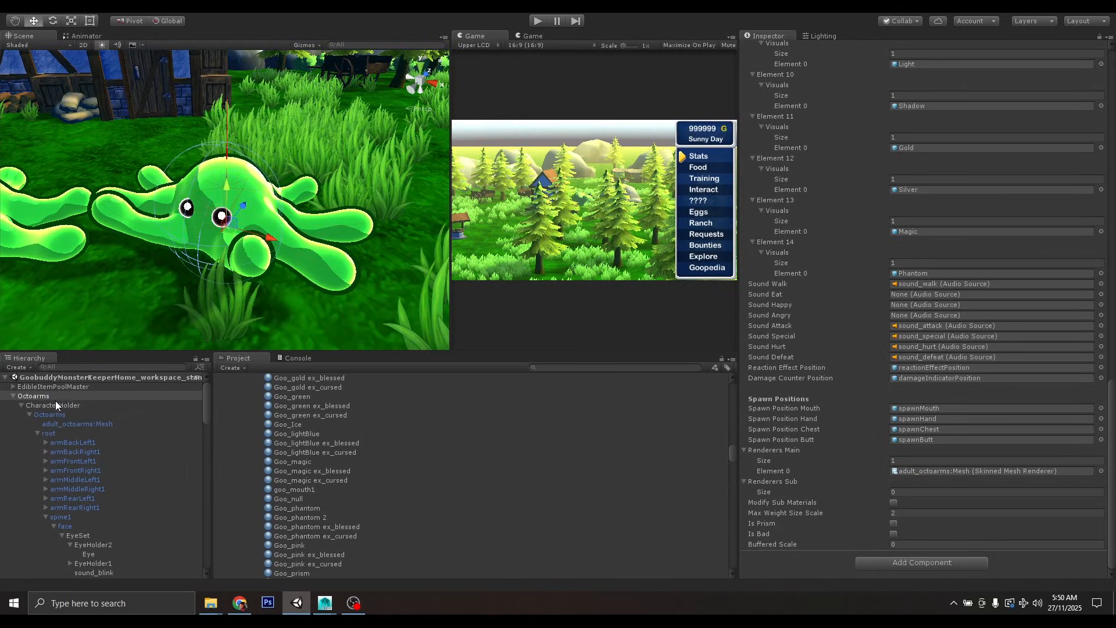
- Run the scene in play mode and move Octoarms around, examining its arm motion from several angles and distances
{"action": "left_click", "coordinate": [539, 21]}
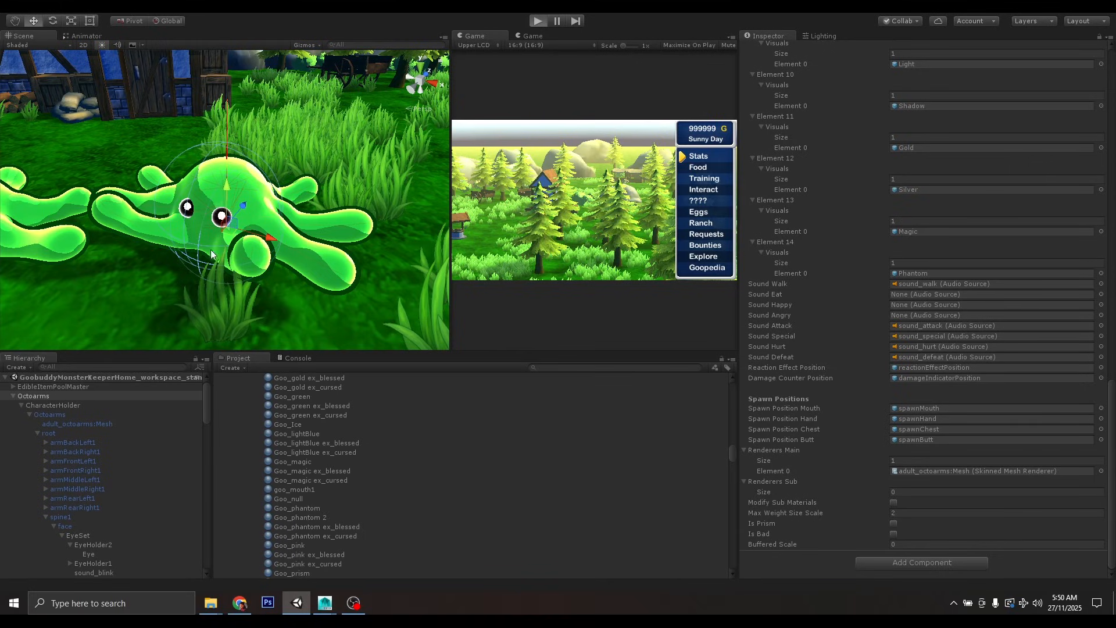
{"action": "key", "text": "ctrl+p"}
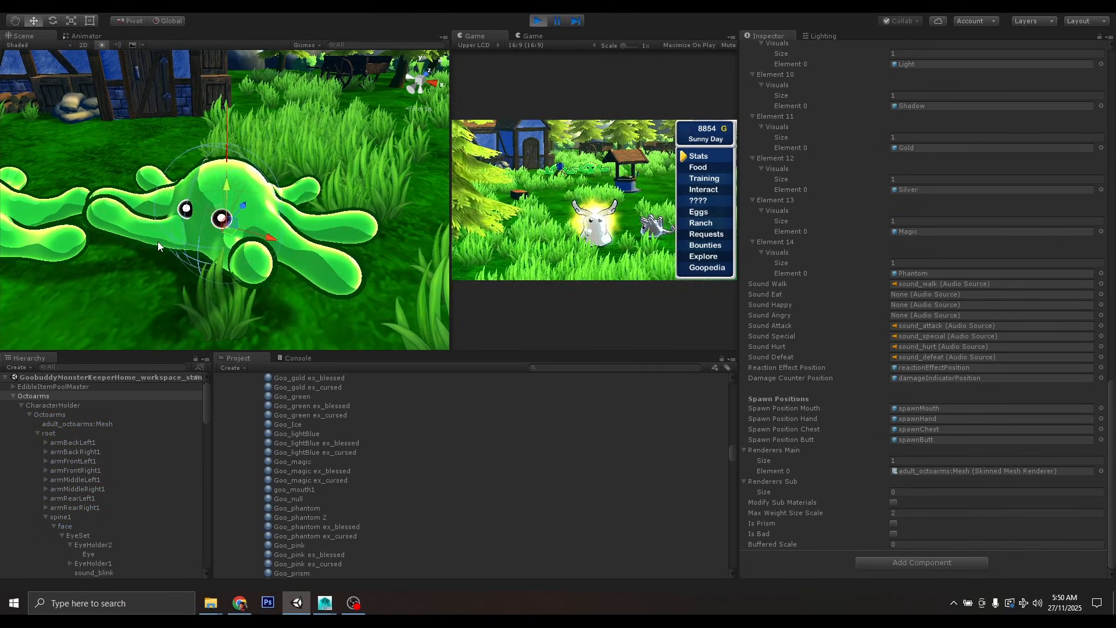
{"action": "left_click_drag", "start_coordinate": [158, 242], "coordinate": [249, 227], "text": "alt"}
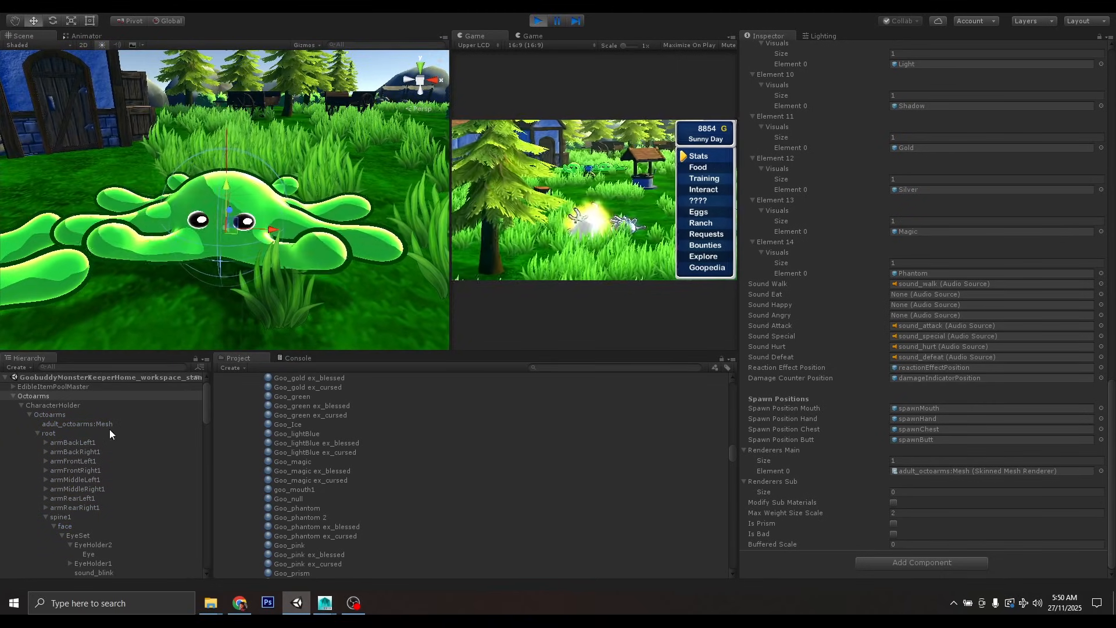
{"action": "double_click", "coordinate": [86, 396]}
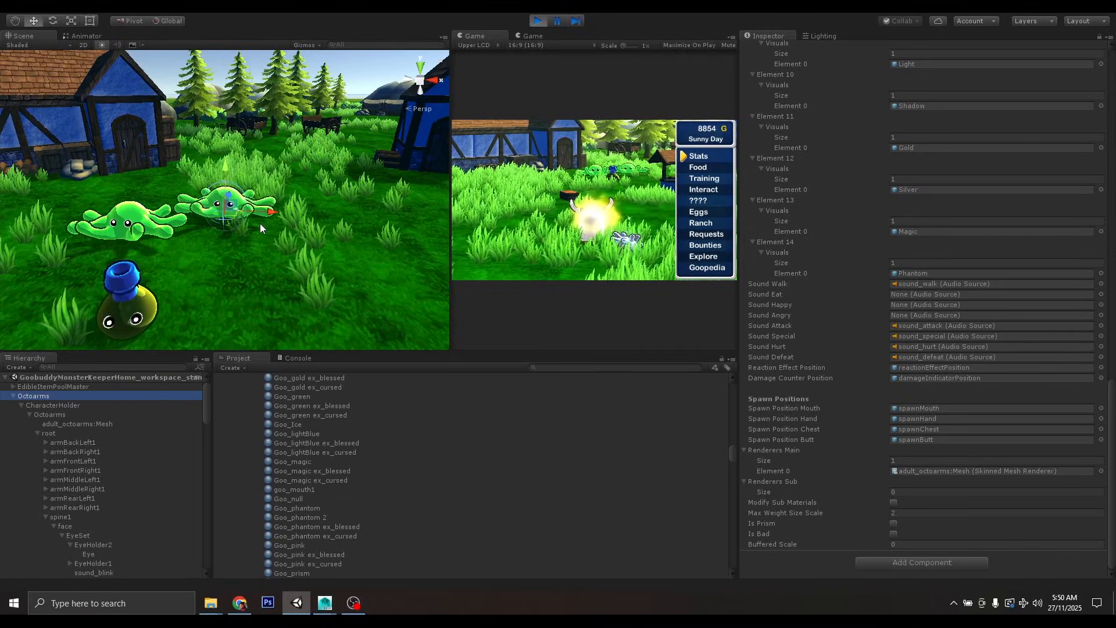
{"action": "left_click_drag", "start_coordinate": [260, 223], "coordinate": [188, 239], "text": "alt"}
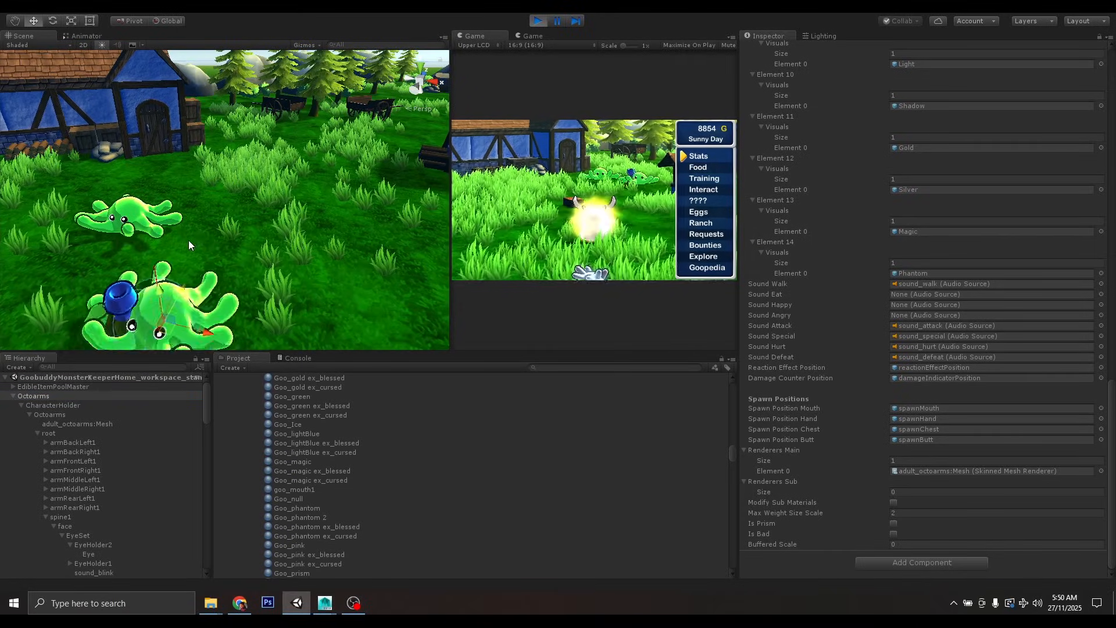
{"action": "scroll", "coordinate": [201, 235], "scroll_direction": "down", "scroll_amount": 5}
{"action": "scroll", "coordinate": [200, 234], "scroll_direction": "up", "scroll_amount": 3}
{"action": "left_click_drag", "start_coordinate": [200, 234], "coordinate": [269, 222], "text": "alt"}
{"action": "scroll", "coordinate": [211, 253], "scroll_direction": "up", "scroll_amount": 3}
{"action": "scroll", "coordinate": [232, 220], "scroll_direction": "down", "scroll_amount": 5}
{"action": "scroll", "coordinate": [233, 220], "scroll_direction": "up", "scroll_amount": 6}
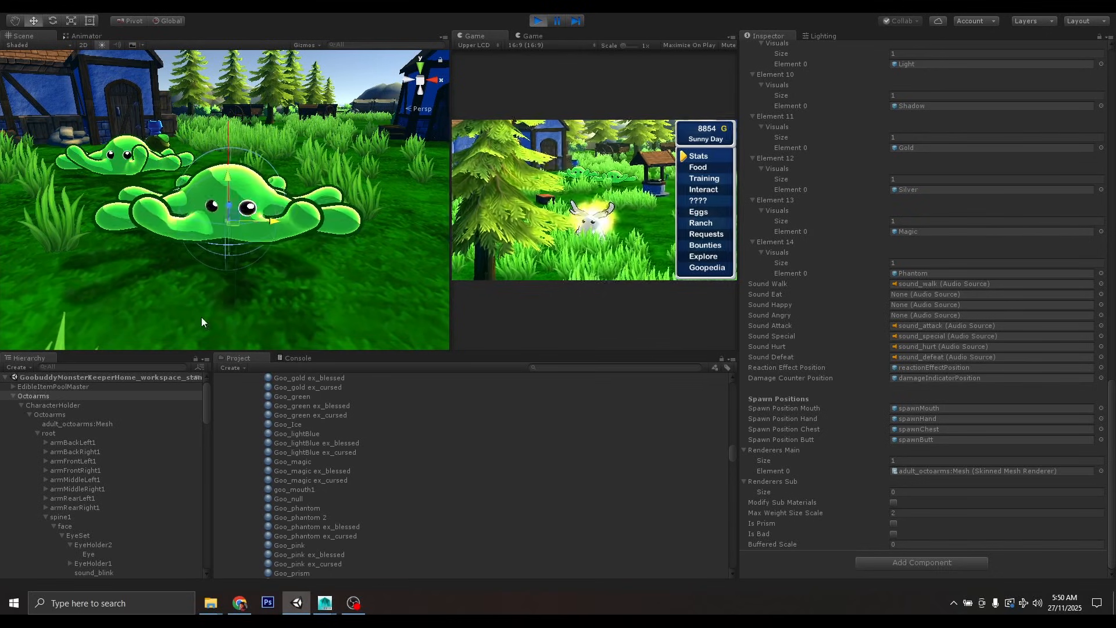
- Assign the face joint as an end bone of EZ Soft Bone on the Octoarms object inside CharacterHolder
{"action": "left_click", "coordinate": [87, 415]}
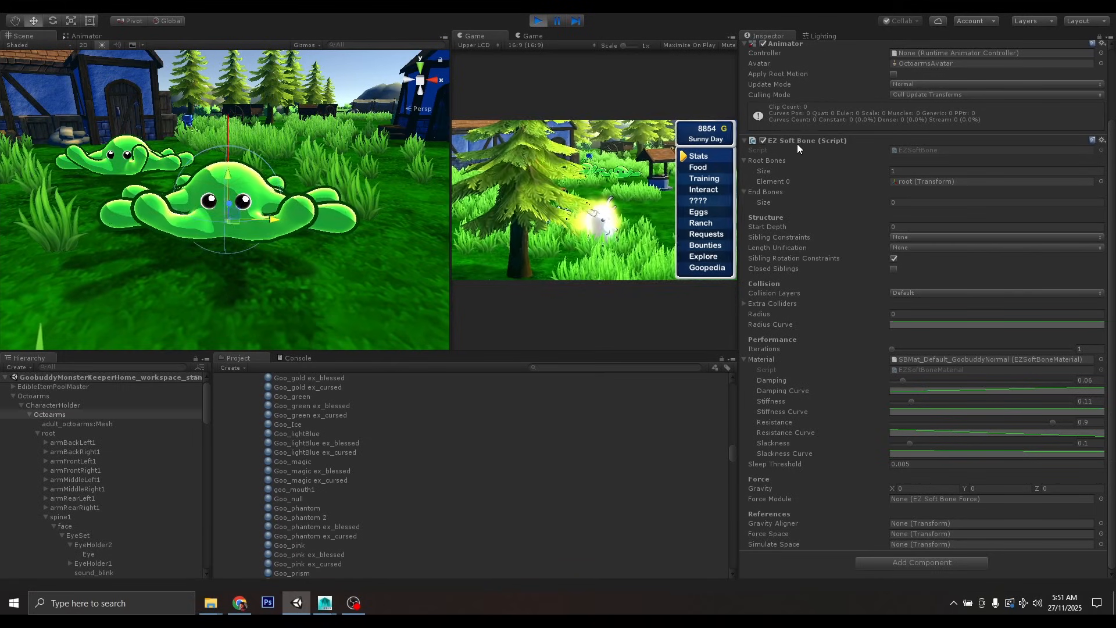
{"action": "scroll", "coordinate": [131, 490], "scroll_direction": "down", "scroll_amount": 3}
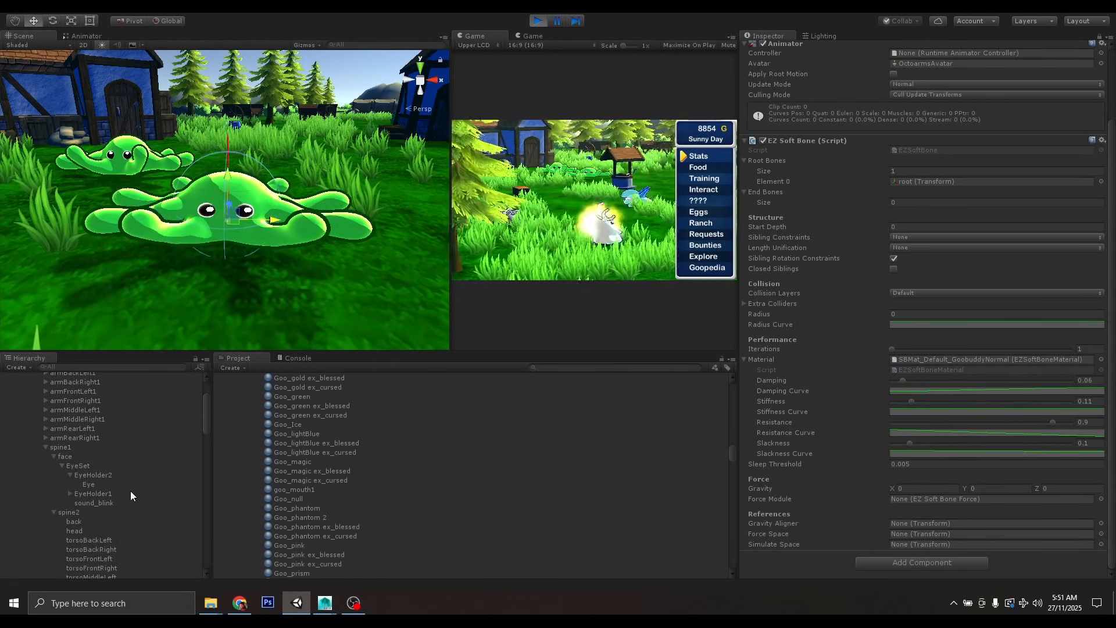
{"action": "left_click_drag", "start_coordinate": [64, 458], "coordinate": [765, 190]}
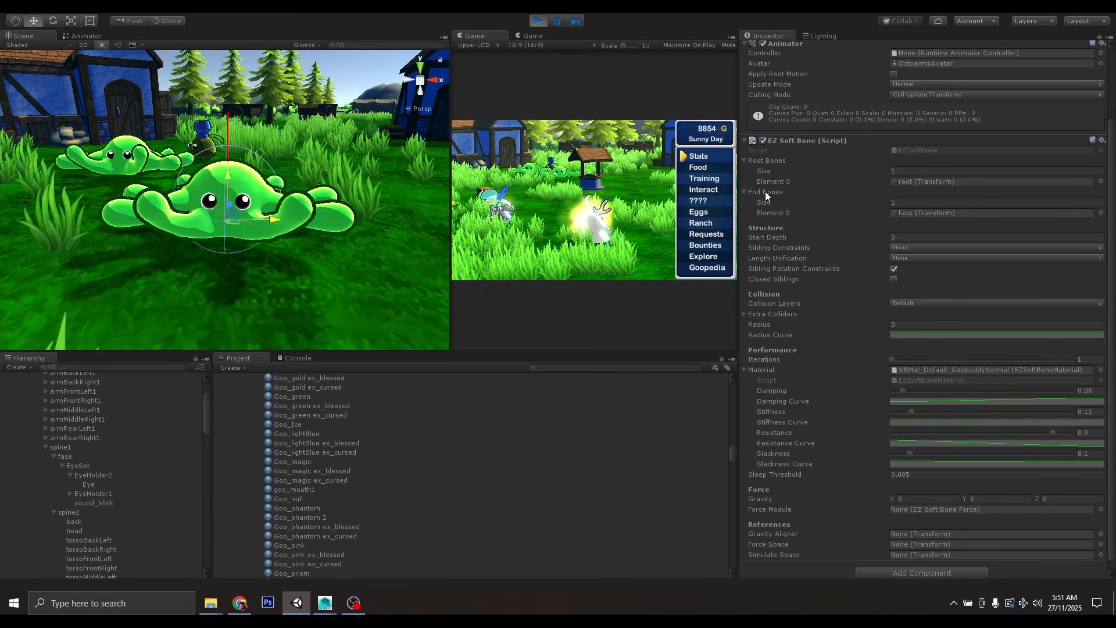
- Select and frame the top-level Octoarms object and move it sideways to test its soft-bone motion from another angle
{"action": "scroll", "coordinate": [105, 415], "scroll_direction": "up", "scroll_amount": 3}
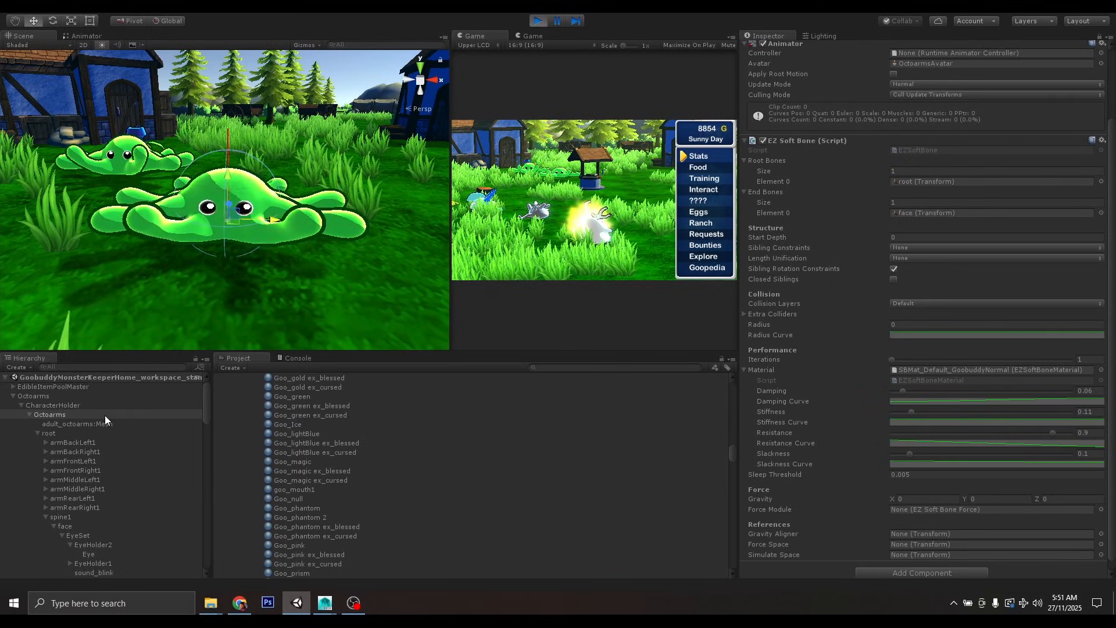
{"action": "double_click", "coordinate": [52, 395]}
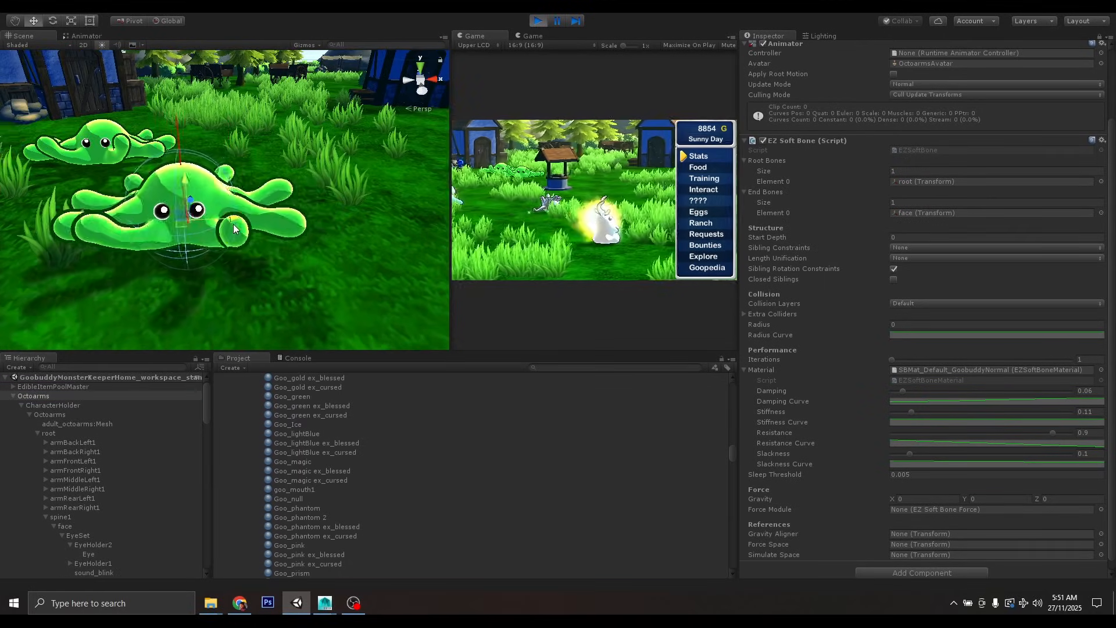
{"action": "left_click_drag", "start_coordinate": [317, 218], "coordinate": [245, 217]}
{"action": "left_click_drag", "start_coordinate": [340, 157], "coordinate": [205, 250], "text": "alt"}
{"action": "scroll", "coordinate": [198, 249], "scroll_direction": "down", "scroll_amount": 5}
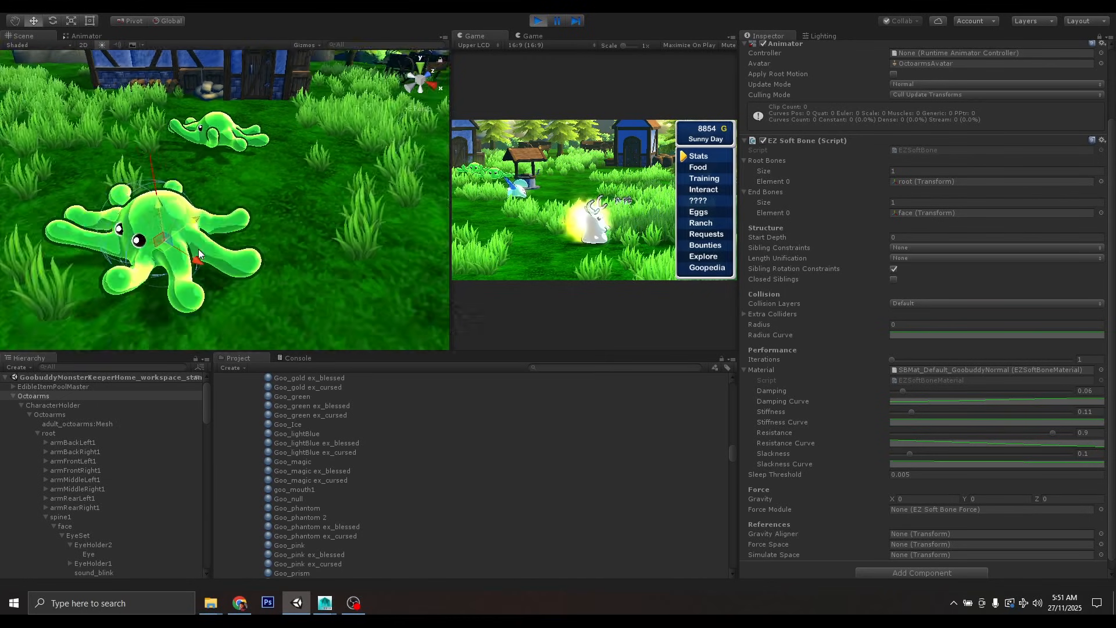
- Narrow the Inspector to enlarge the Scene and Game views, and move Octoarms across the field toward the glowing horned creature
{"action": "left_click_drag", "start_coordinate": [739, 301], "coordinate": [913, 301]}
{"action": "scroll", "coordinate": [316, 260], "scroll_direction": "down", "scroll_amount": 3}
{"action": "left_click_drag", "start_coordinate": [272, 201], "coordinate": [108, 307]}
{"action": "scroll", "coordinate": [185, 271], "scroll_direction": "down", "scroll_amount": 2}
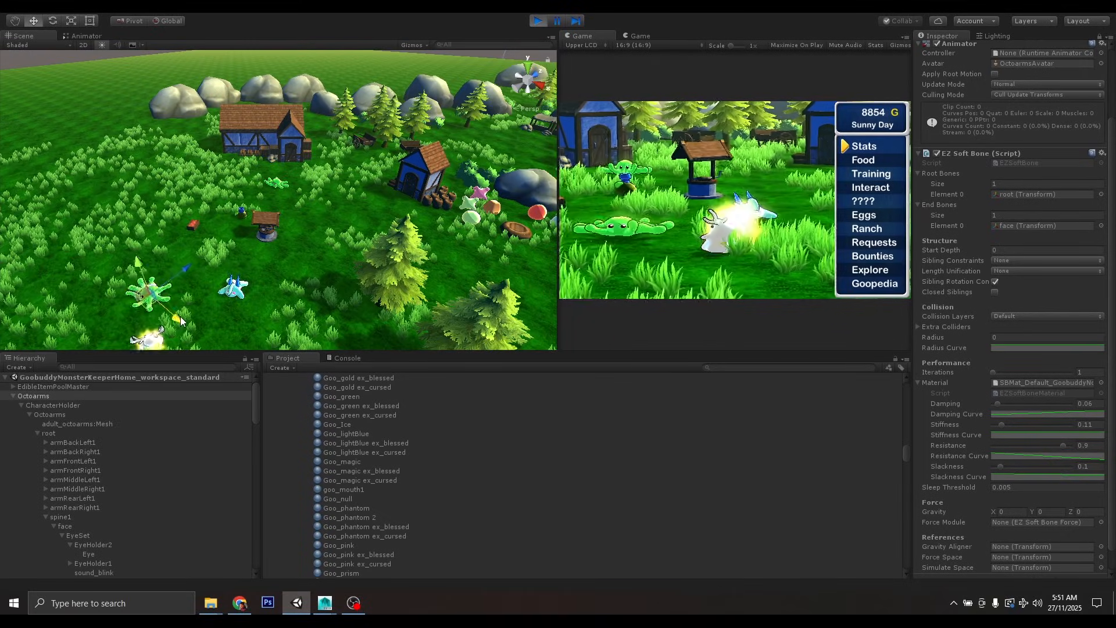
- Frame Octoarms and adjust its position near the glowing horned creature within the game camera's view
{"action": "key", "text": "f"}
{"action": "left_click_drag", "start_coordinate": [221, 250], "coordinate": [256, 239], "text": "alt"}
{"action": "key", "text": "e"}
{"action": "key", "text": "w"}
{"action": "mouse_move", "coordinate": [298, 197]}
{"action": "left_mouse_down"}
{"action": "mouse_move", "coordinate": [354, 182]}
{"action": "mouse_move", "coordinate": [384, 186]}
{"action": "mouse_move", "coordinate": [356, 190]}
{"action": "mouse_move", "coordinate": [373, 197]}
{"action": "mouse_move", "coordinate": [415, 200]}
{"action": "mouse_move", "coordinate": [294, 208]}
{"action": "left_mouse_up"}
{"action": "key", "text": "e"}
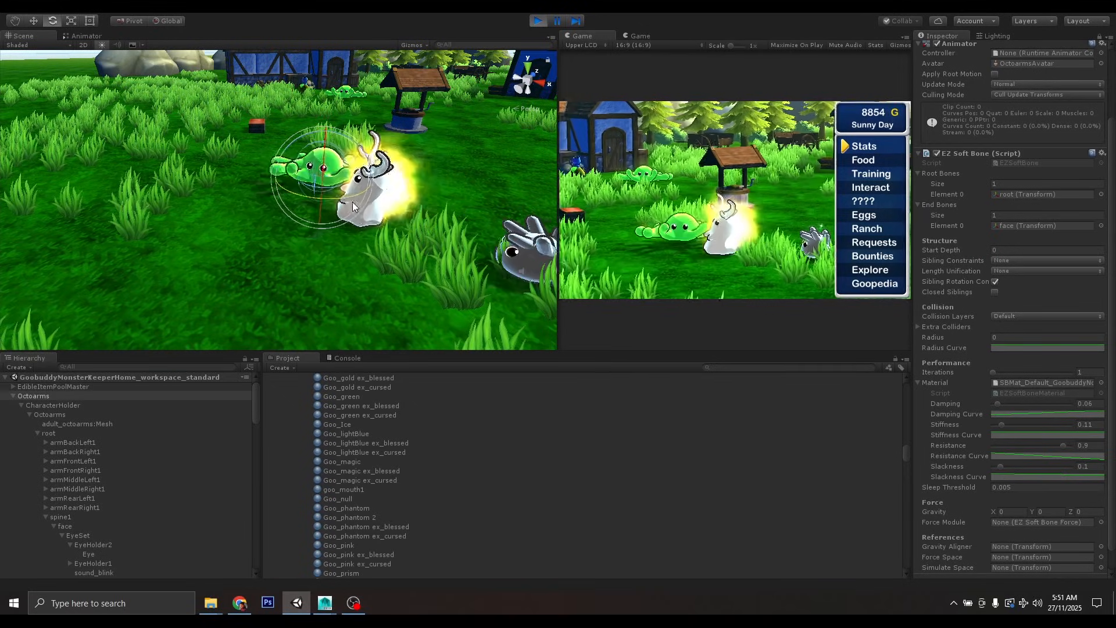
- Examine Octoarms up close and move it across the grass to observe how its arms react
{"action": "middle_click_drag", "start_coordinate": [352, 203], "coordinate": [318, 205]}
{"action": "scroll", "coordinate": [318, 204], "scroll_direction": "up", "scroll_amount": 5}
{"action": "left_click_drag", "start_coordinate": [319, 204], "coordinate": [278, 219], "text": "alt"}
{"action": "key", "text": "w"}
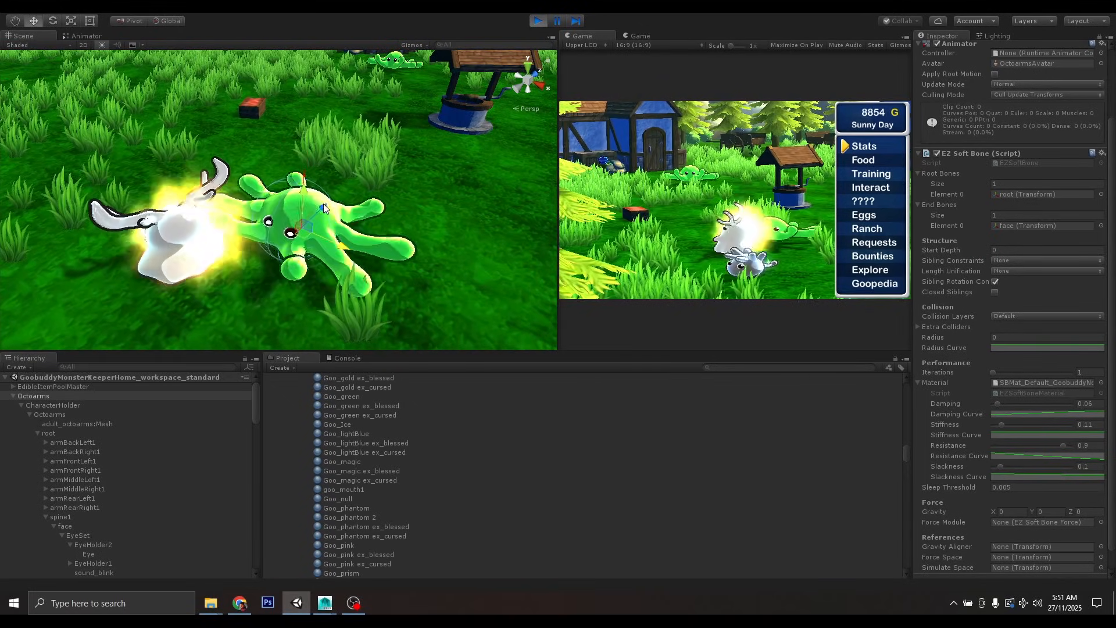
{"action": "left_click_drag", "start_coordinate": [323, 204], "coordinate": [311, 228]}
{"action": "scroll", "coordinate": [308, 233], "scroll_direction": "down", "scroll_amount": 2}
- Rotate Octoarms about its vertical axis to test the arm sway, and widen the Game view beside the Scene view
{"action": "key", "text": "e"}
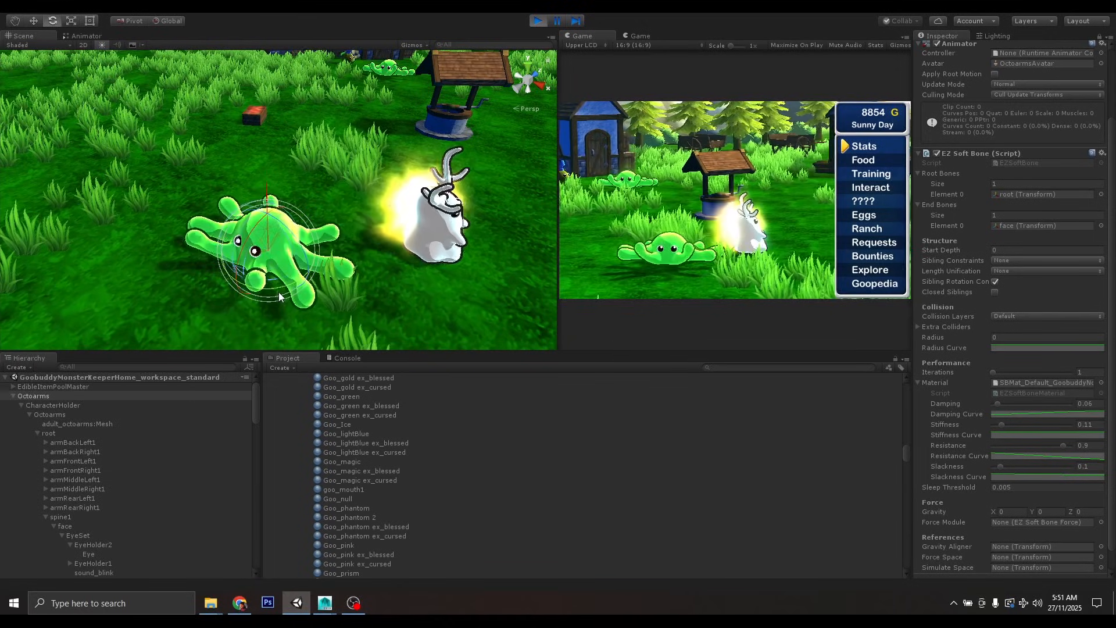
{"action": "left_click_drag", "start_coordinate": [277, 292], "coordinate": [313, 298]}
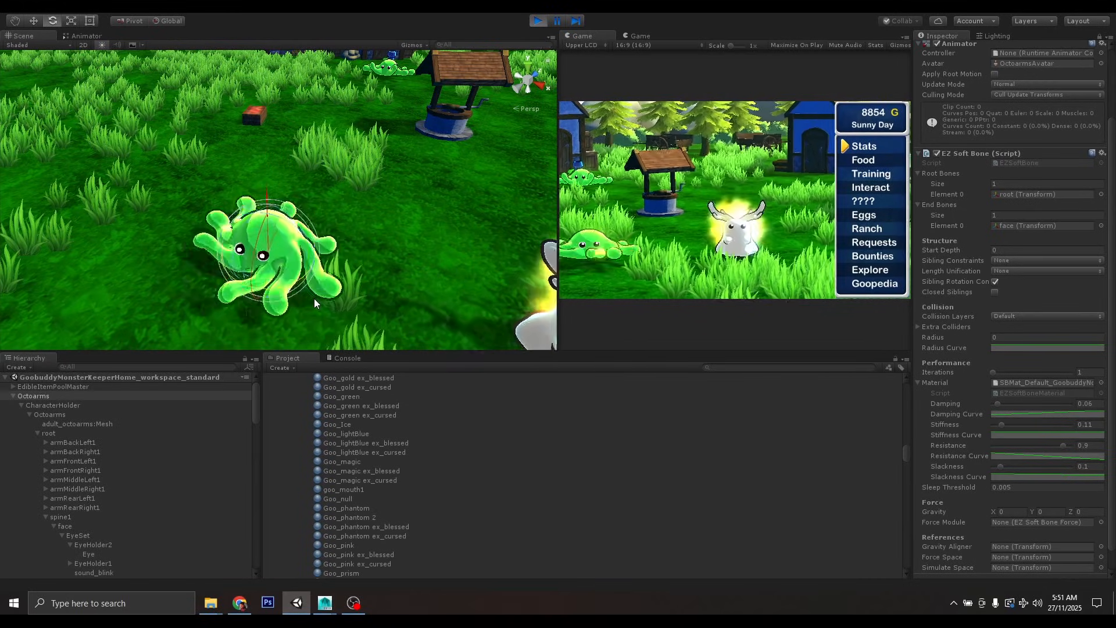
{"action": "left_click_drag", "start_coordinate": [558, 329], "coordinate": [449, 336]}
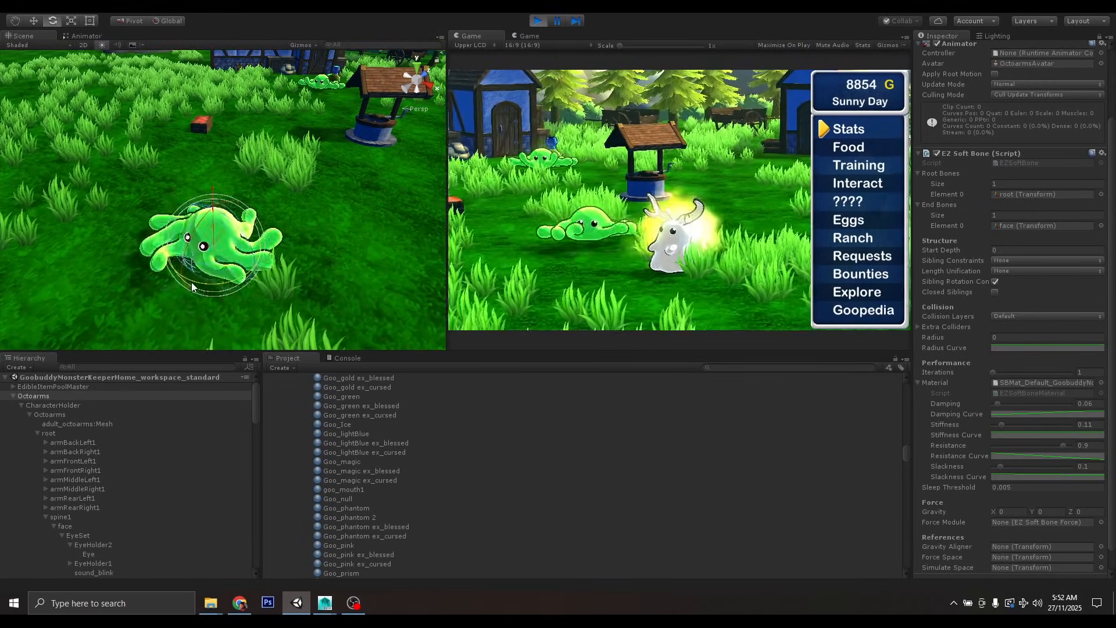
{"action": "left_click_drag", "start_coordinate": [192, 282], "coordinate": [229, 291]}
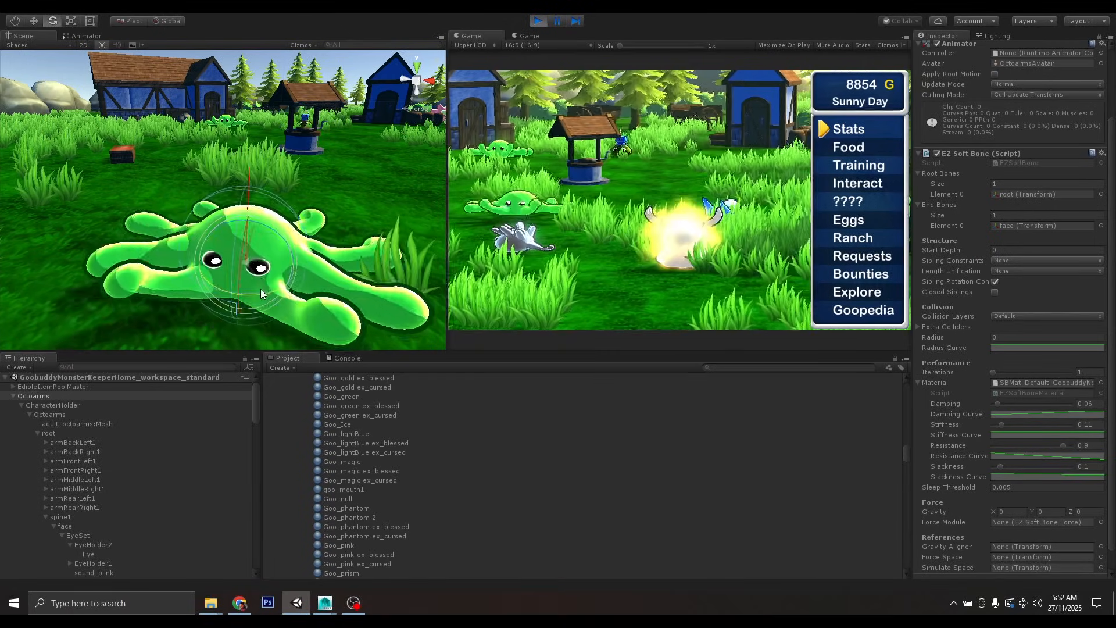